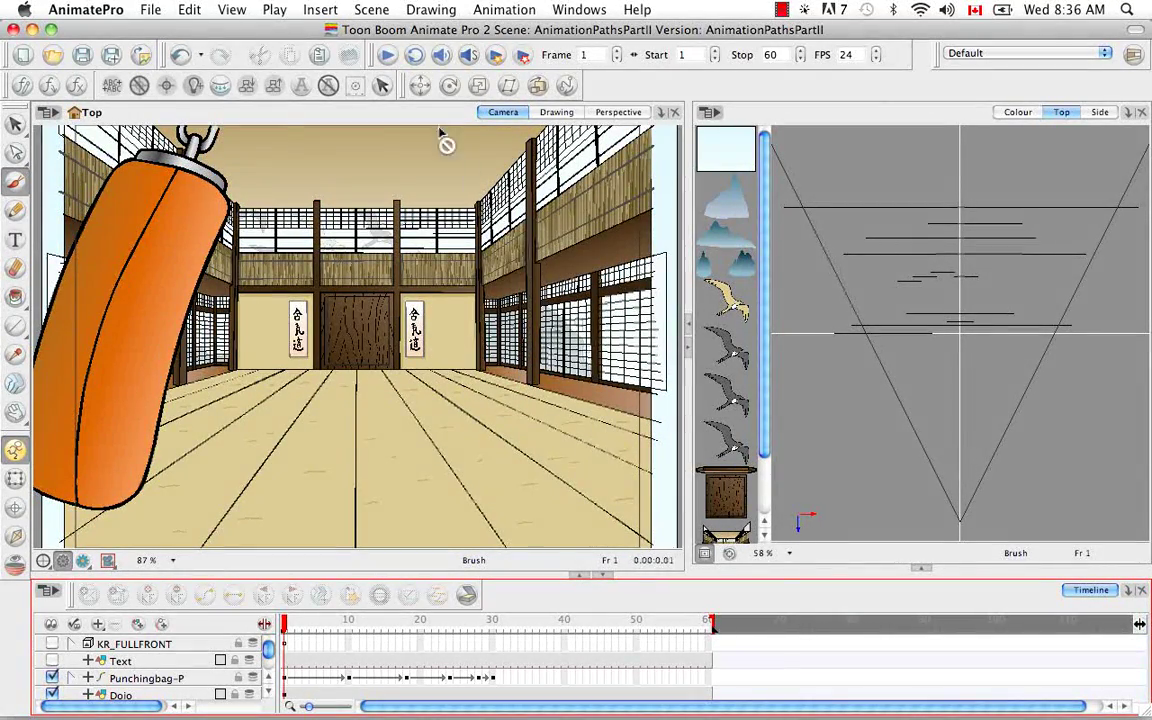
pyautogui.click(386, 55)
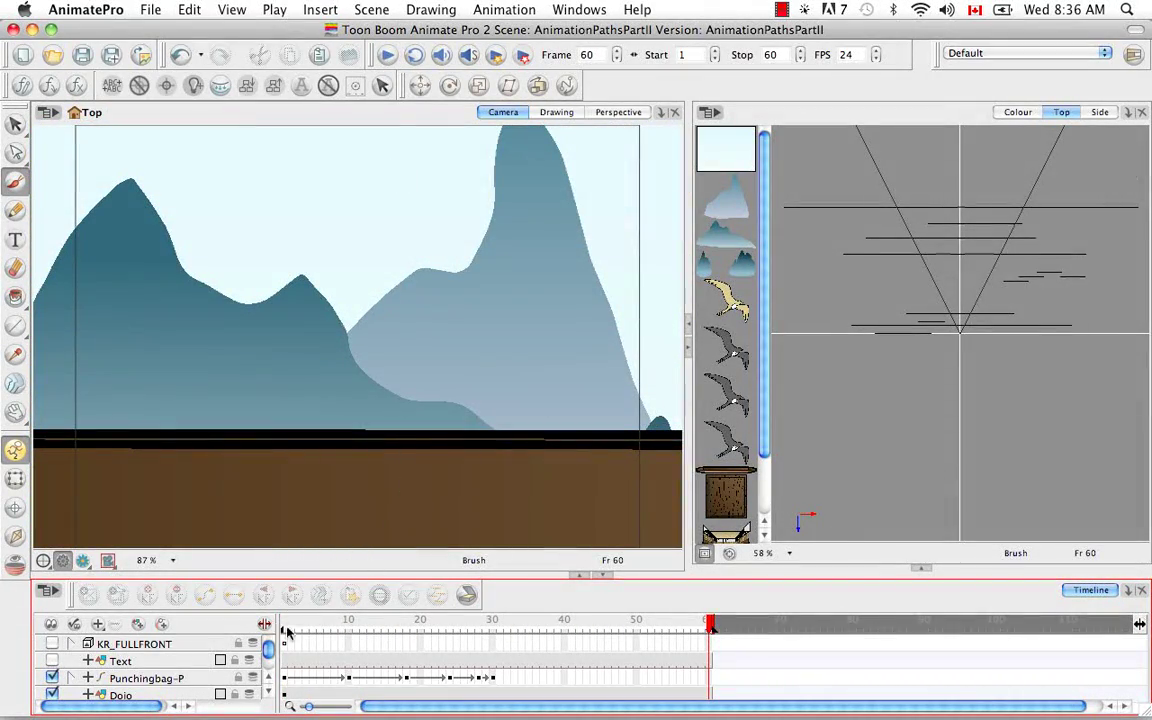
pyautogui.moveTo(288, 626); pyautogui.dragTo(712, 625)
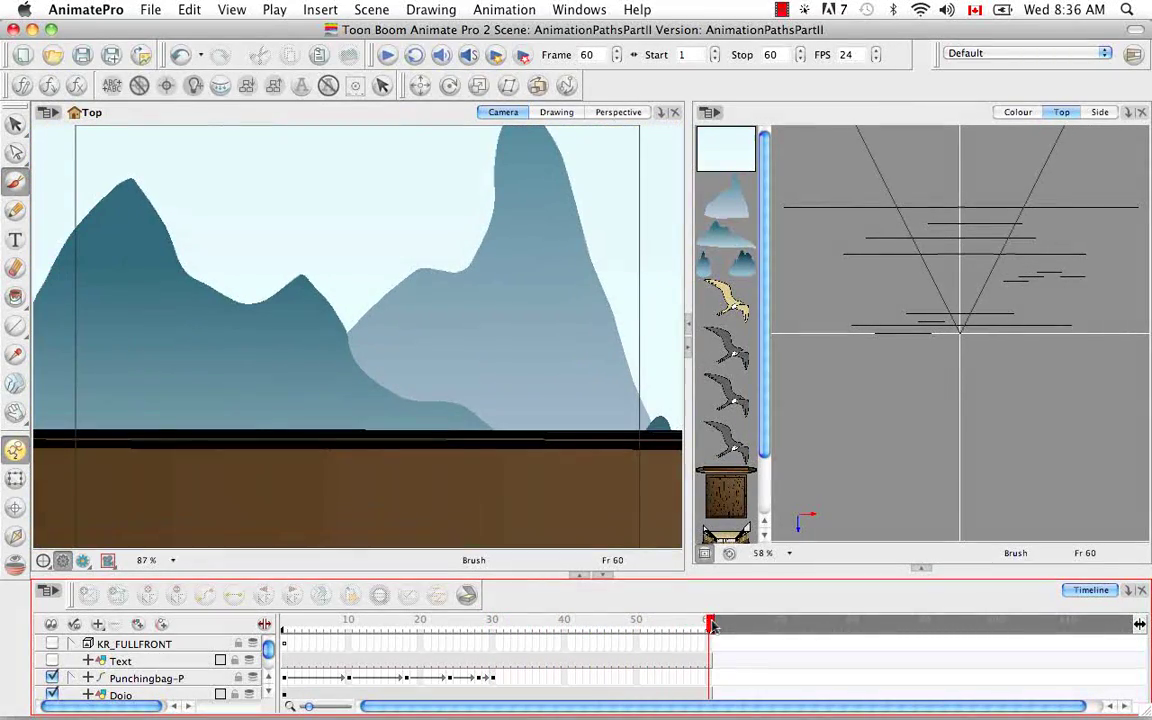
pyautogui.click(296, 624)
pyautogui.click(387, 55)
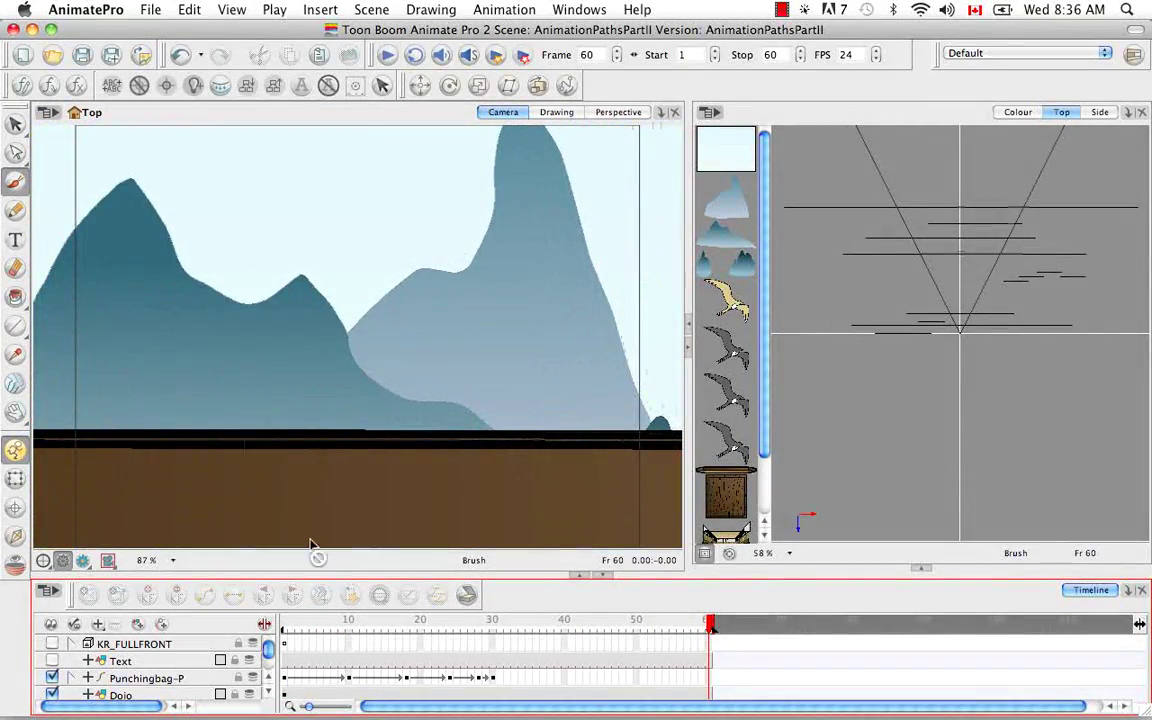
pyautogui.click(285, 628)
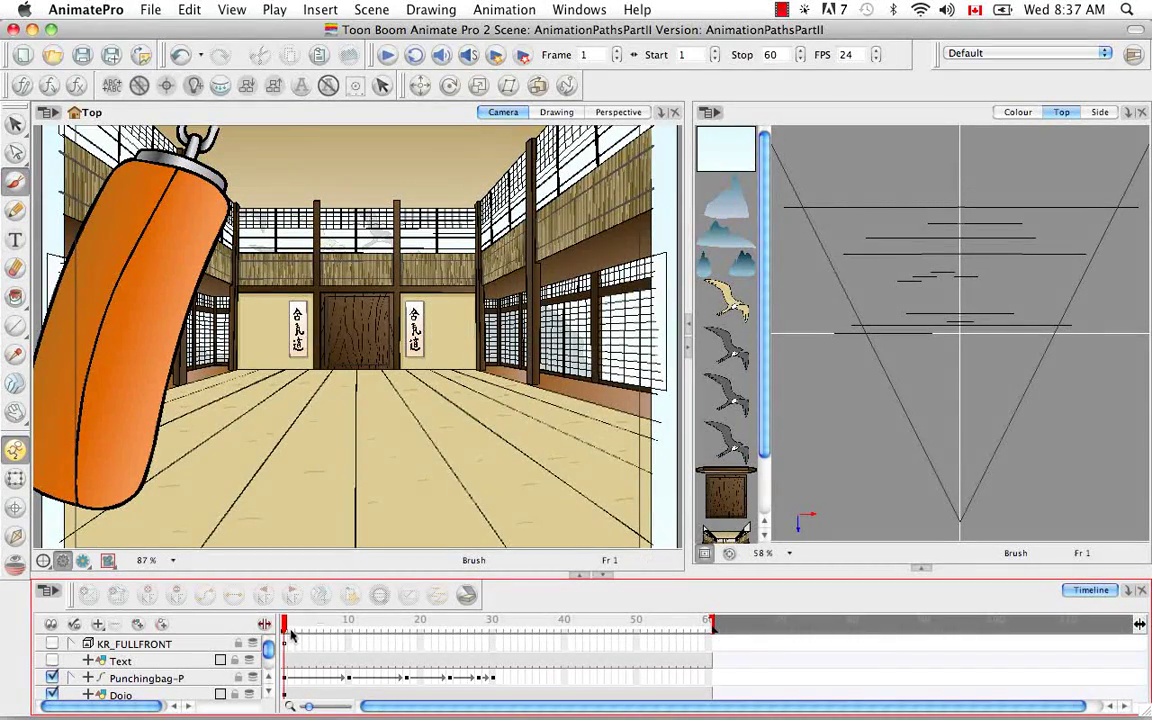
pyautogui.moveTo(286, 625); pyautogui.dragTo(463, 626)
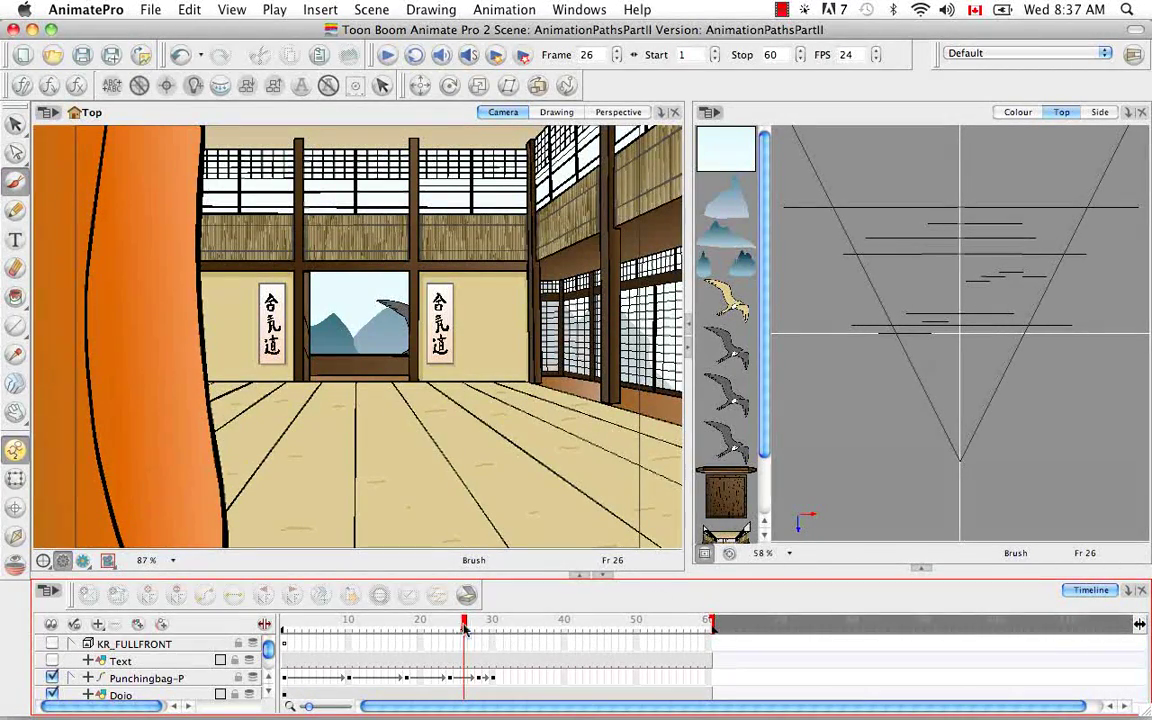
pyautogui.moveTo(463, 626); pyautogui.dragTo(284, 626)
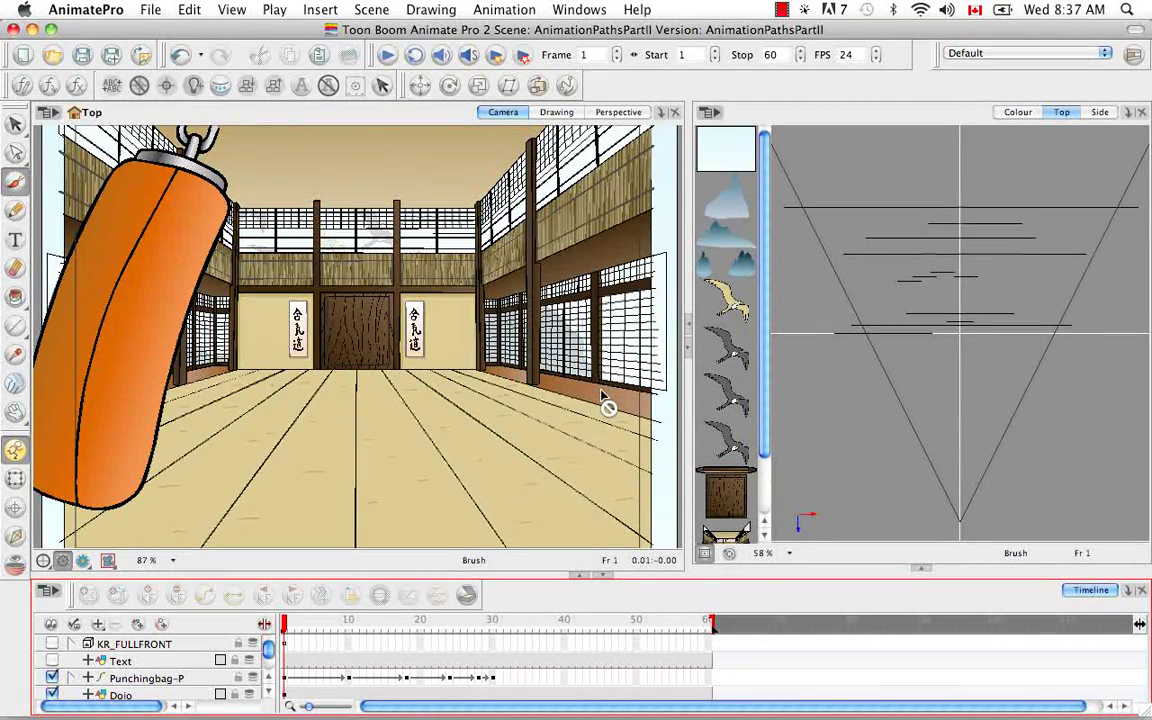
# Step: Show the Coordinate and Control Point toolbars from Windows > Toolbars
pyautogui.click(581, 12)
pyautogui.moveTo(605, 88)
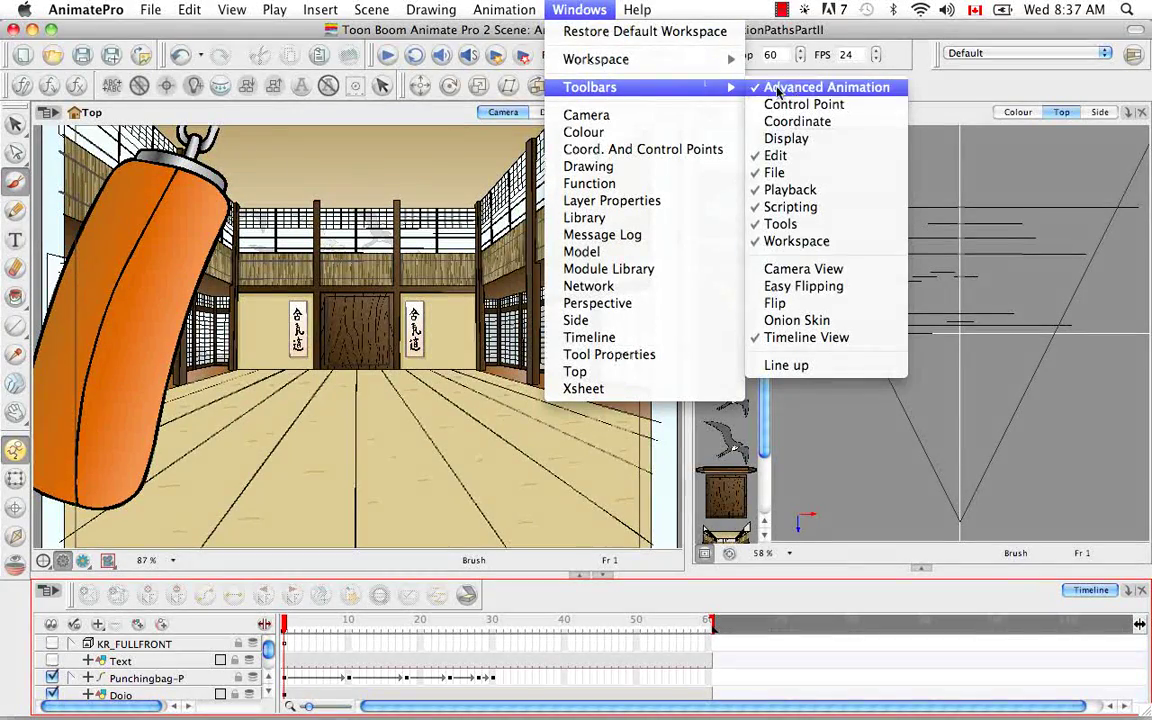
pyautogui.click(864, 121)
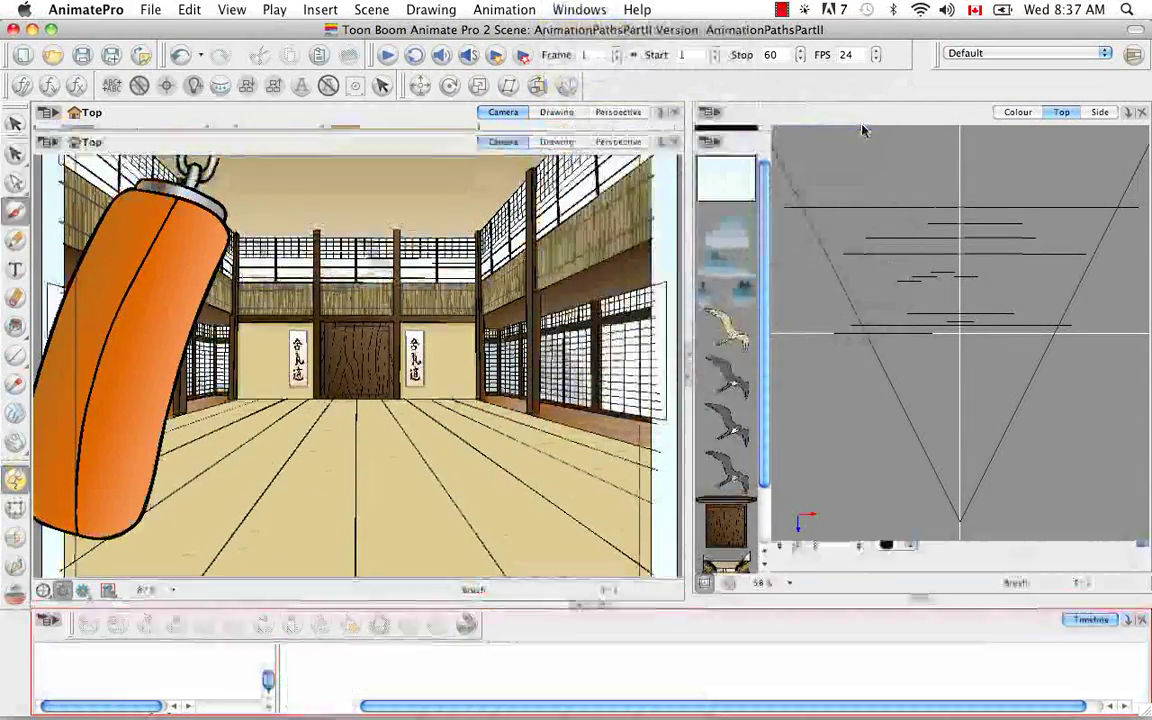
pyautogui.click(596, 11)
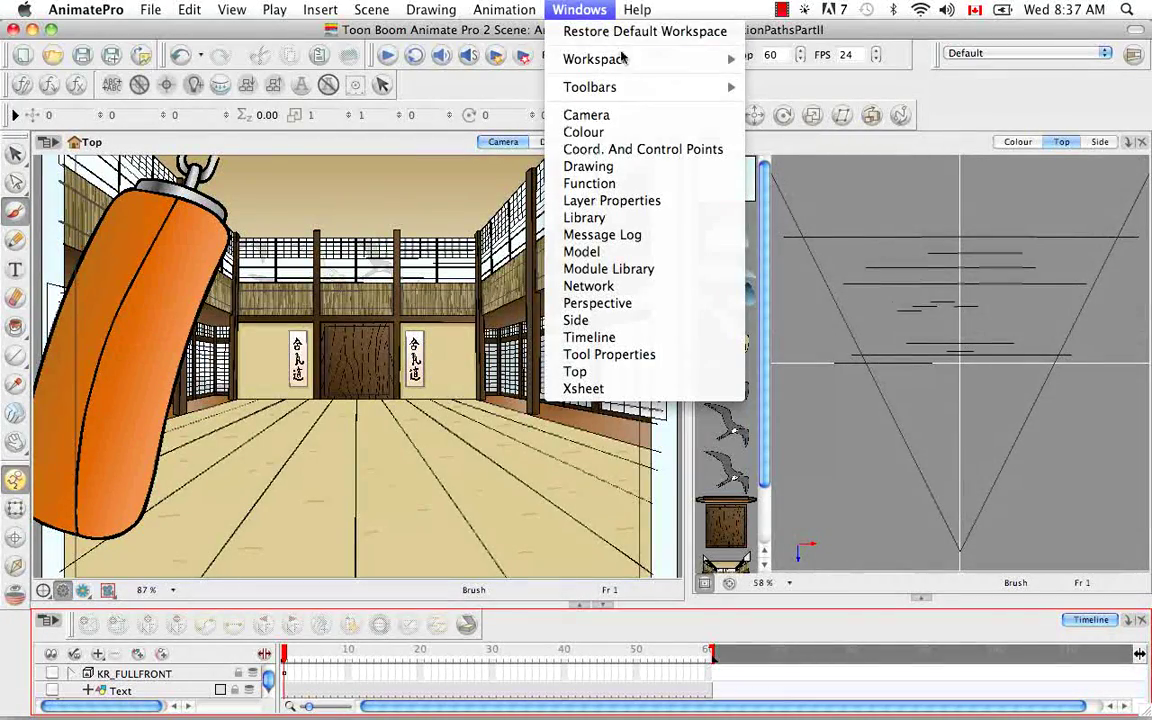
pyautogui.moveTo(643, 90)
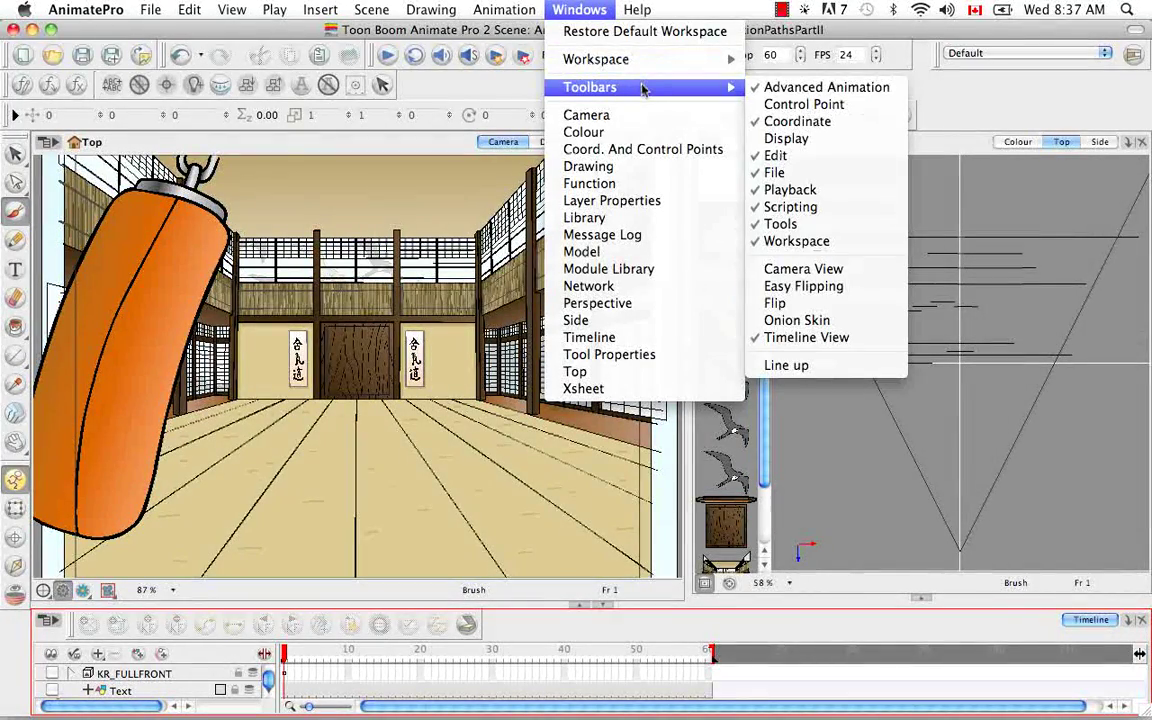
pyautogui.click(849, 105)
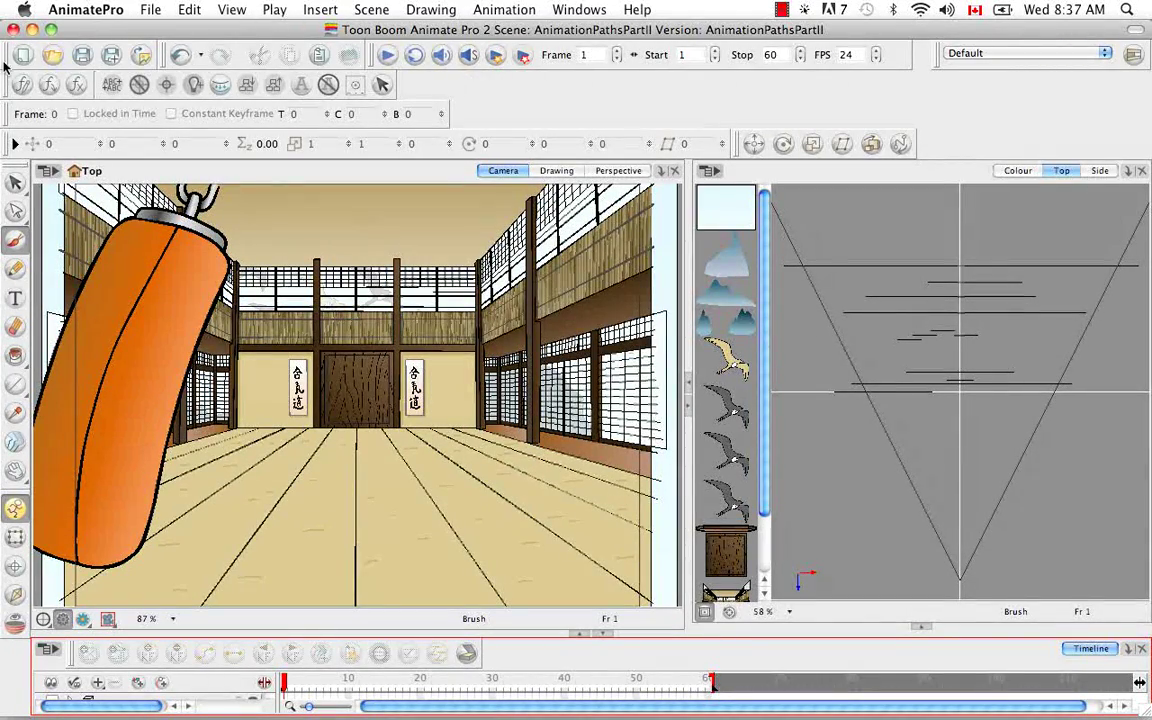
# Step: Hide the Scripting toolbar and move the transform toolbar into the second row
pyautogui.click(589, 9)
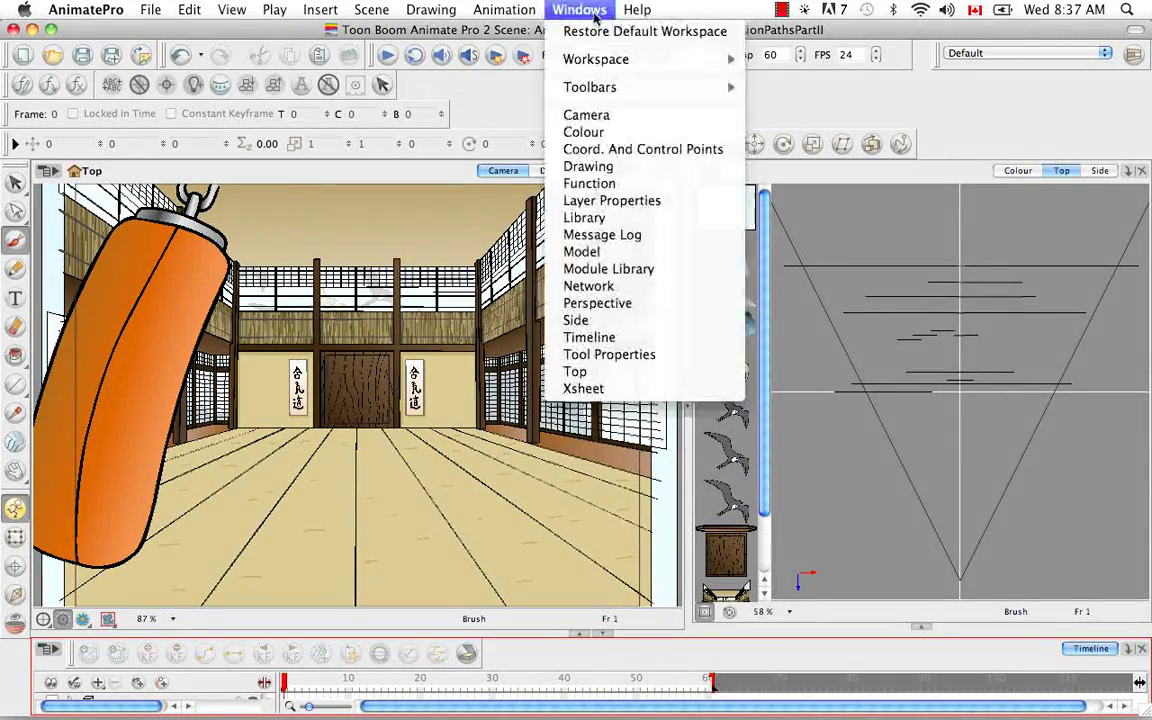
pyautogui.moveTo(648, 95)
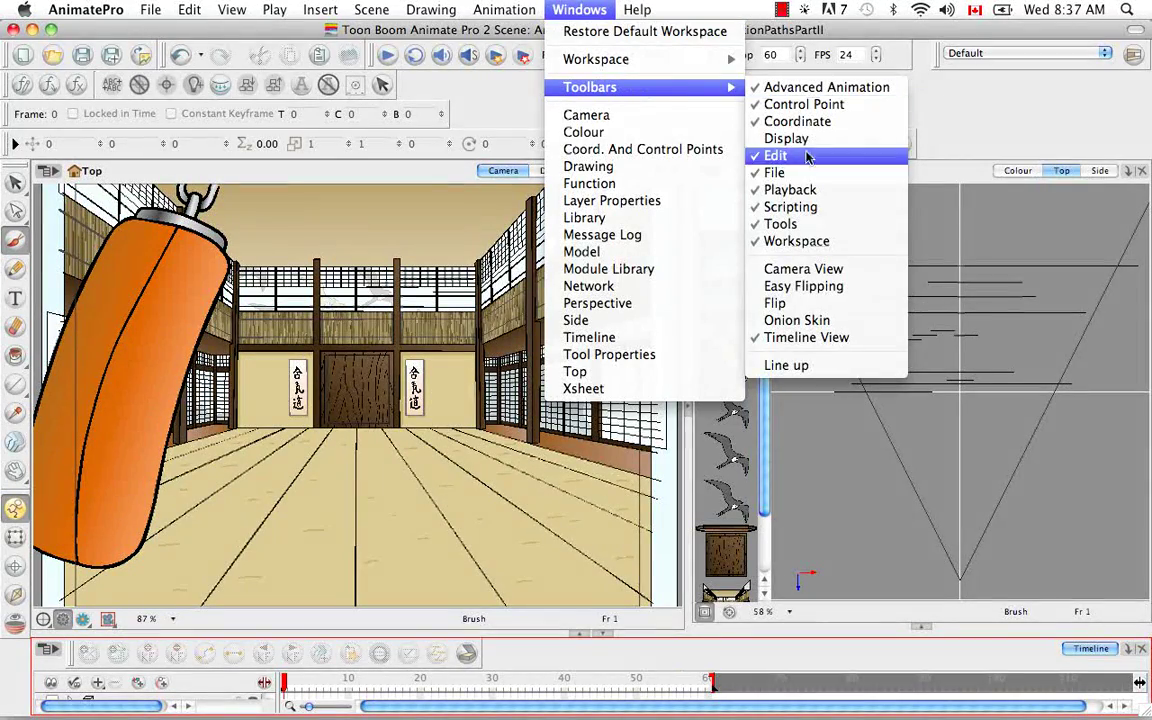
pyautogui.click(790, 207)
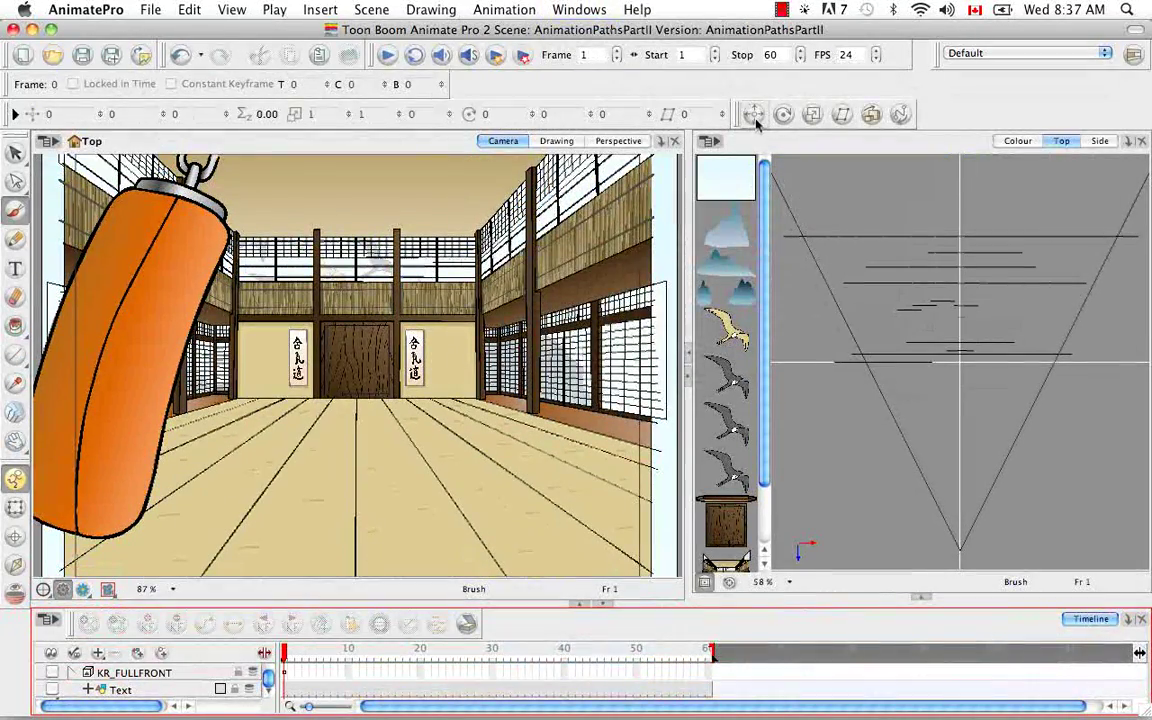
pyautogui.moveTo(737, 112); pyautogui.dragTo(452, 84)
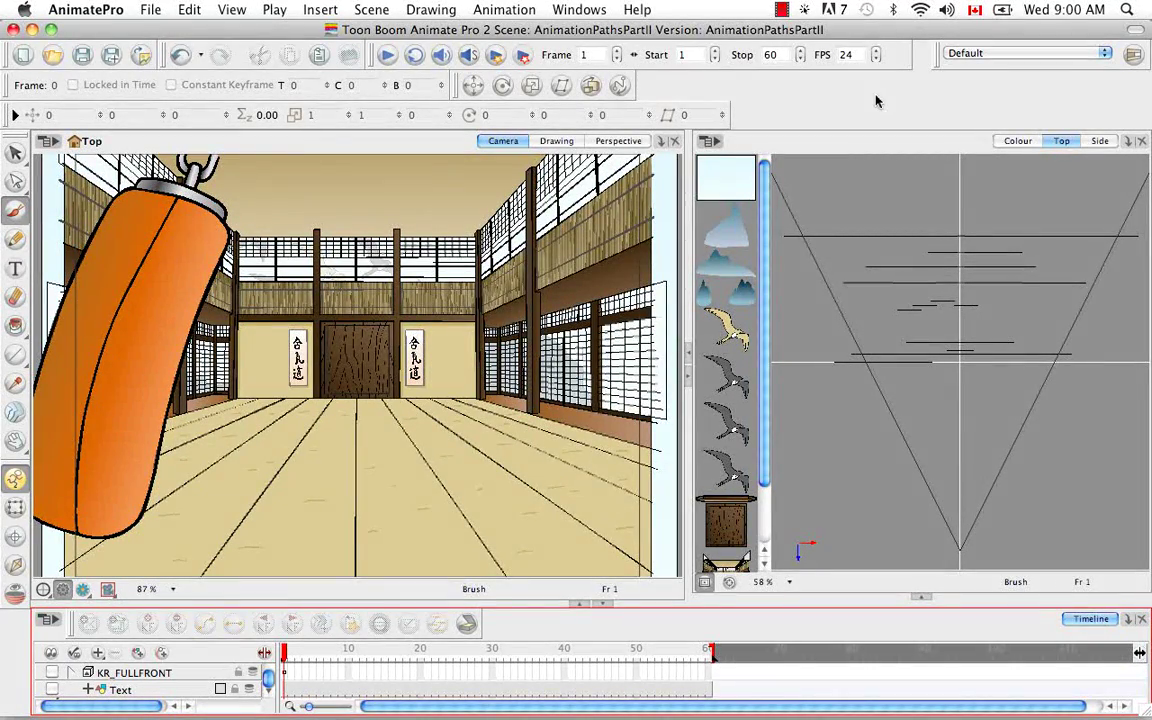
# Step: Add Coord. And Control Points as a tab, detach it into its own panel, and enlarge the Top view
pyautogui.click(1130, 142)
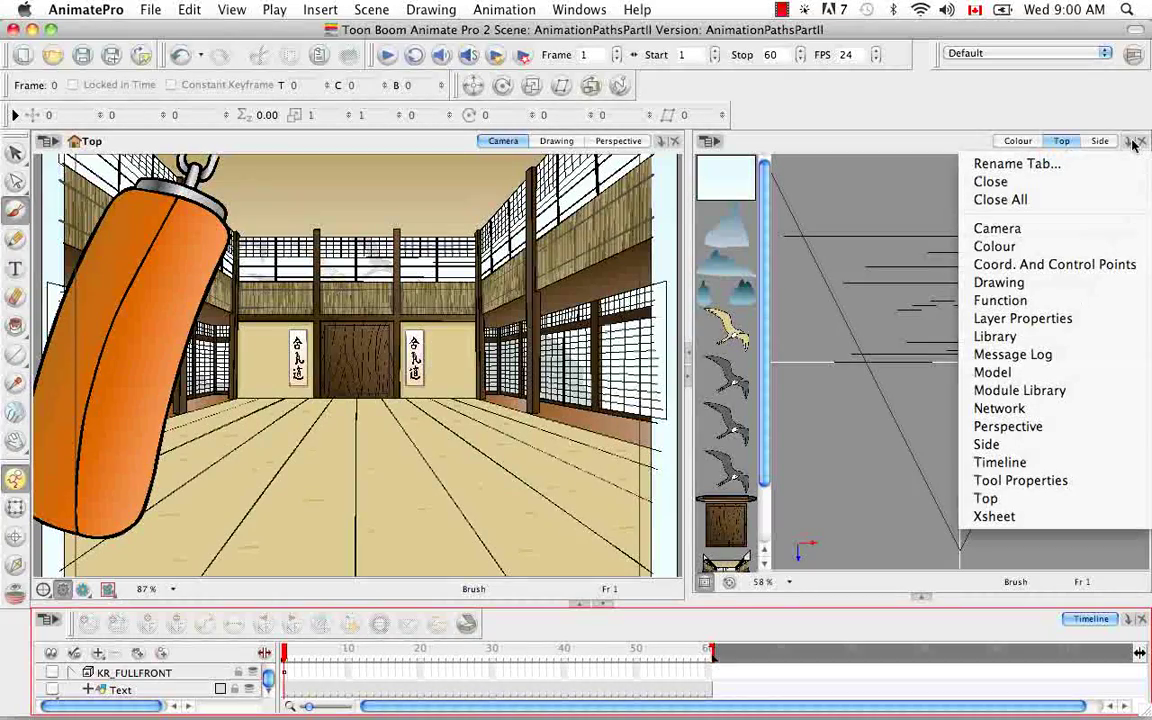
pyautogui.click(1120, 272)
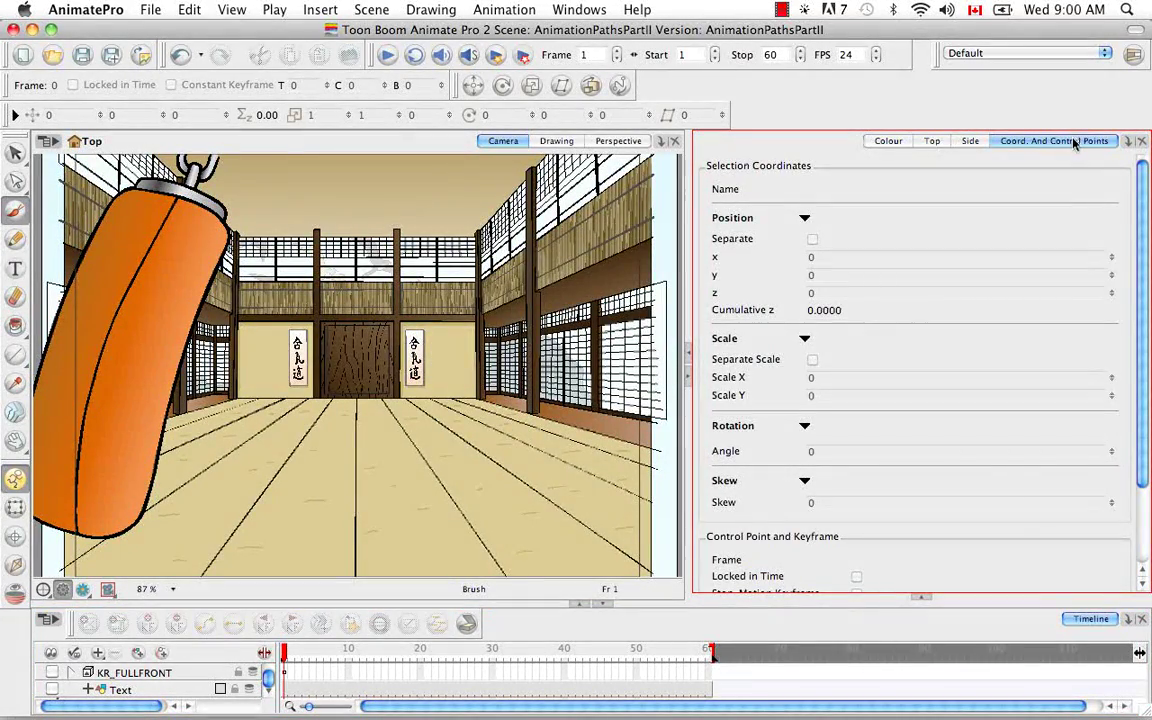
pyautogui.moveTo(1075, 142); pyautogui.dragTo(650, 175)
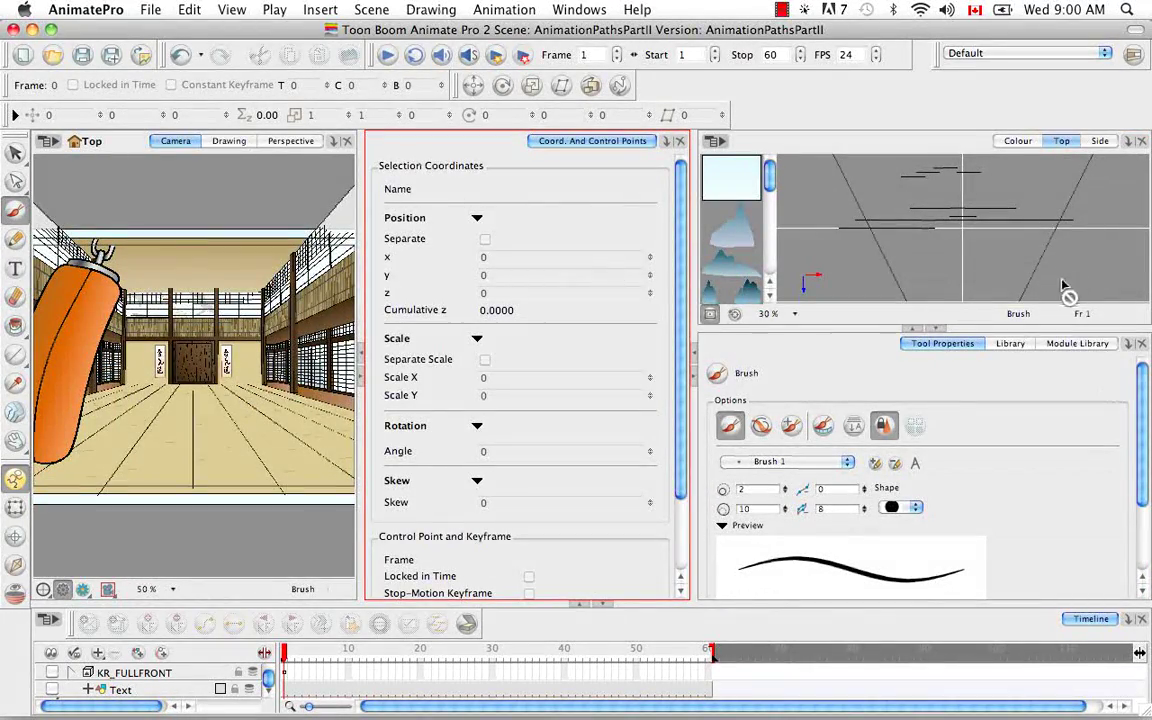
pyautogui.click(936, 327)
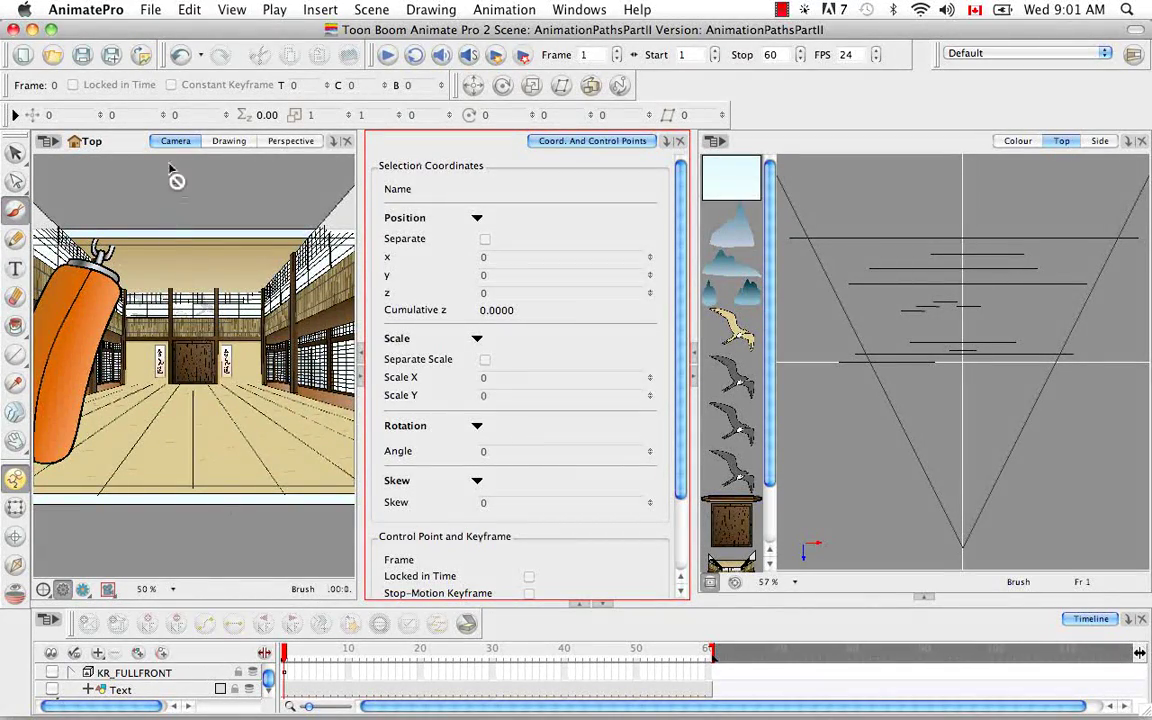
# Step: Enable Show Control Points On Selected Layers in the Camera preferences
pyautogui.click(115, 10)
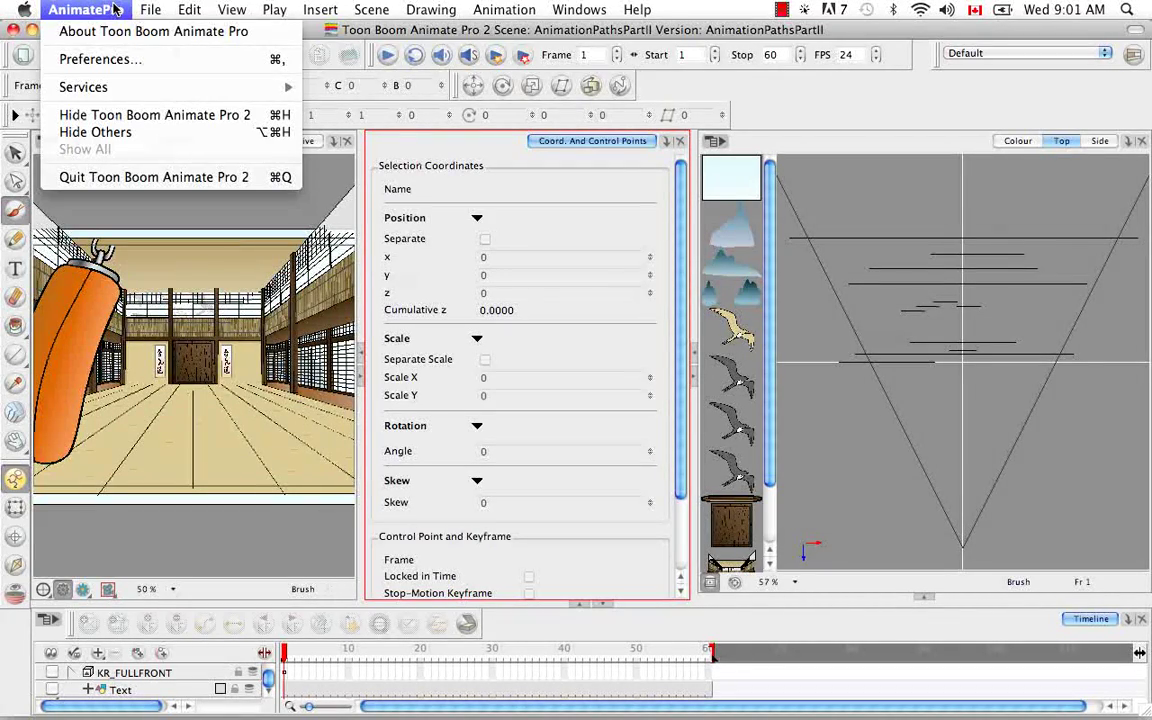
pyautogui.click(113, 58)
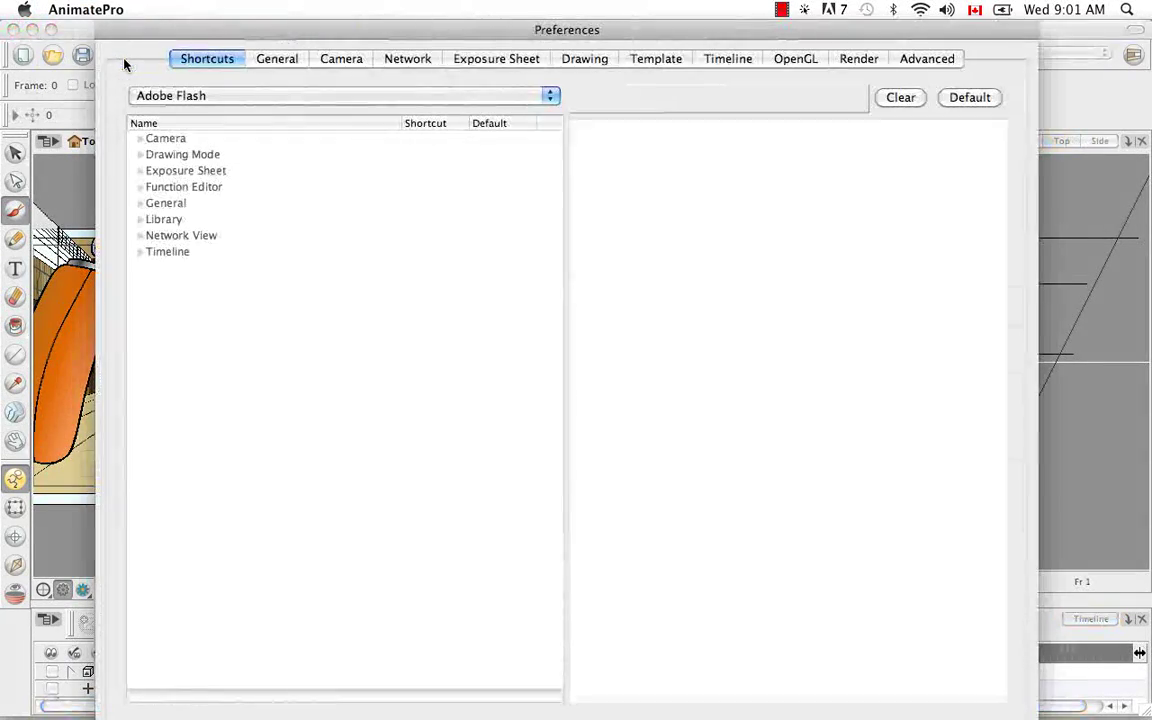
pyautogui.click(343, 60)
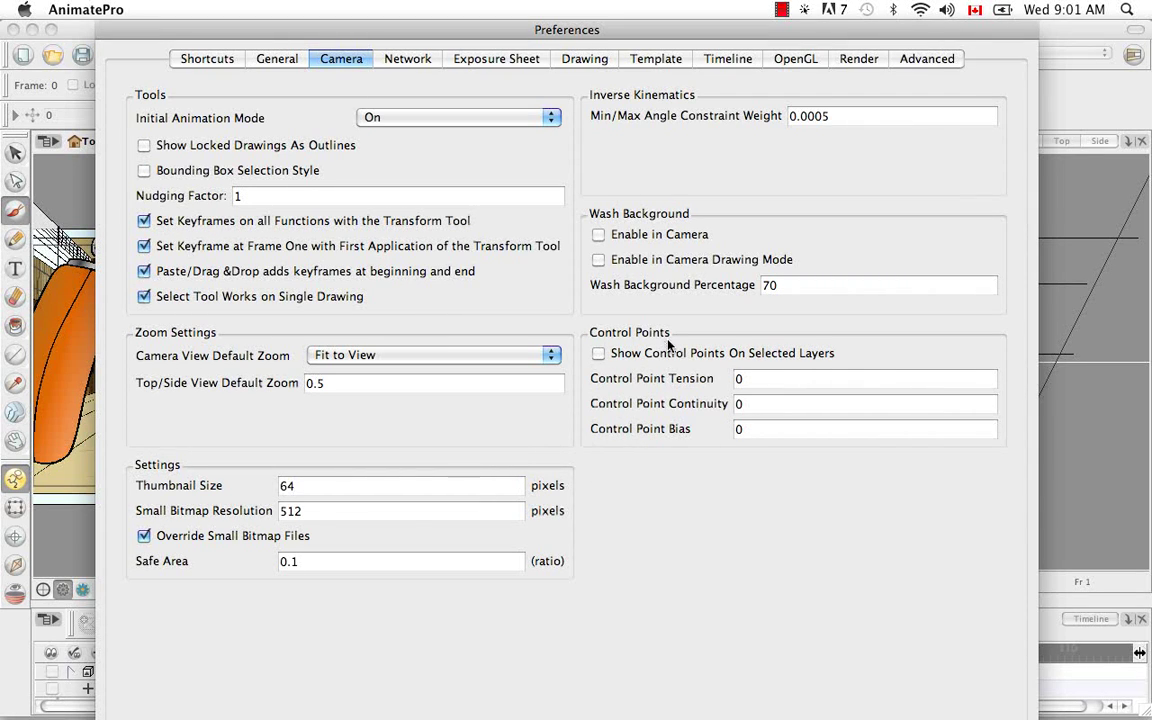
pyautogui.click(599, 354)
pyautogui.press('Return')
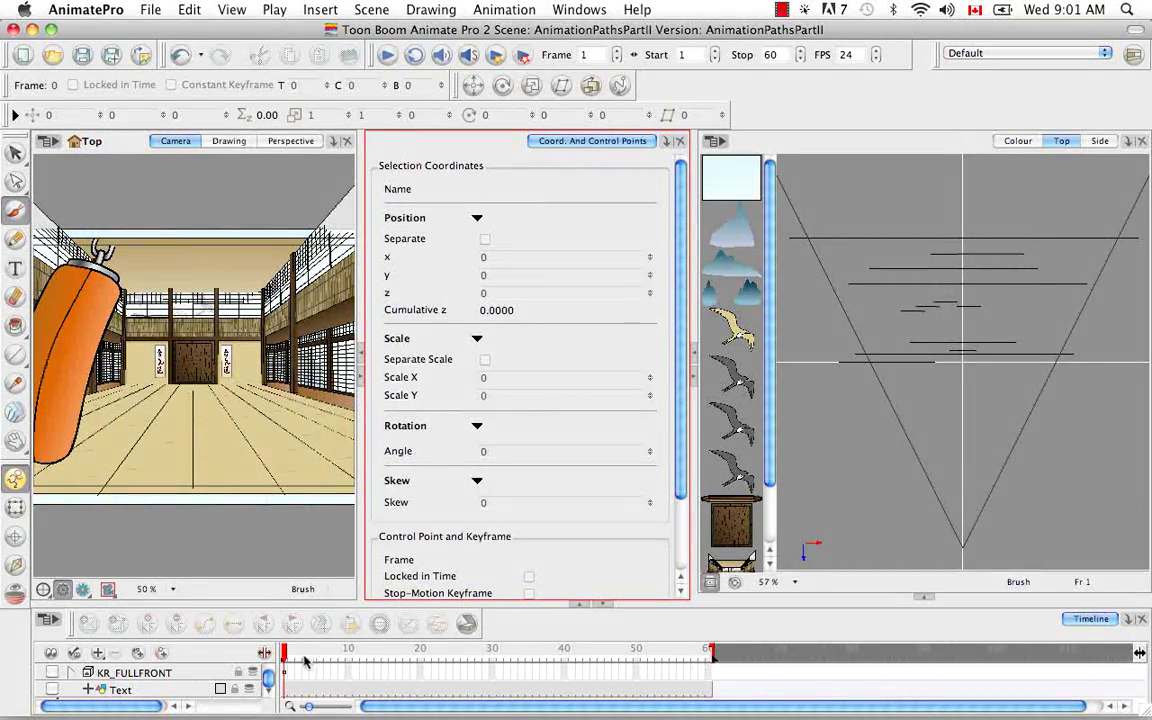
# Step: Select the Camera-P layer to show its path, and switch the left view to Perspective
pyautogui.scroll(-5, 267, 690)
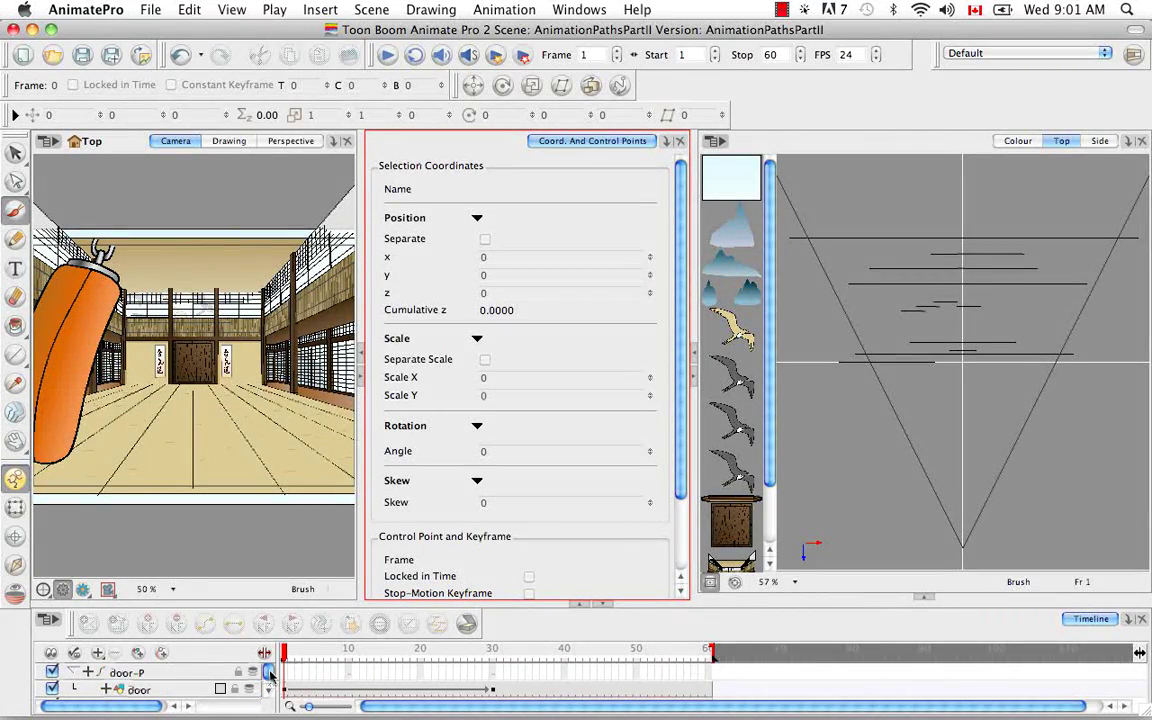
pyautogui.scroll(-5, 270, 680)
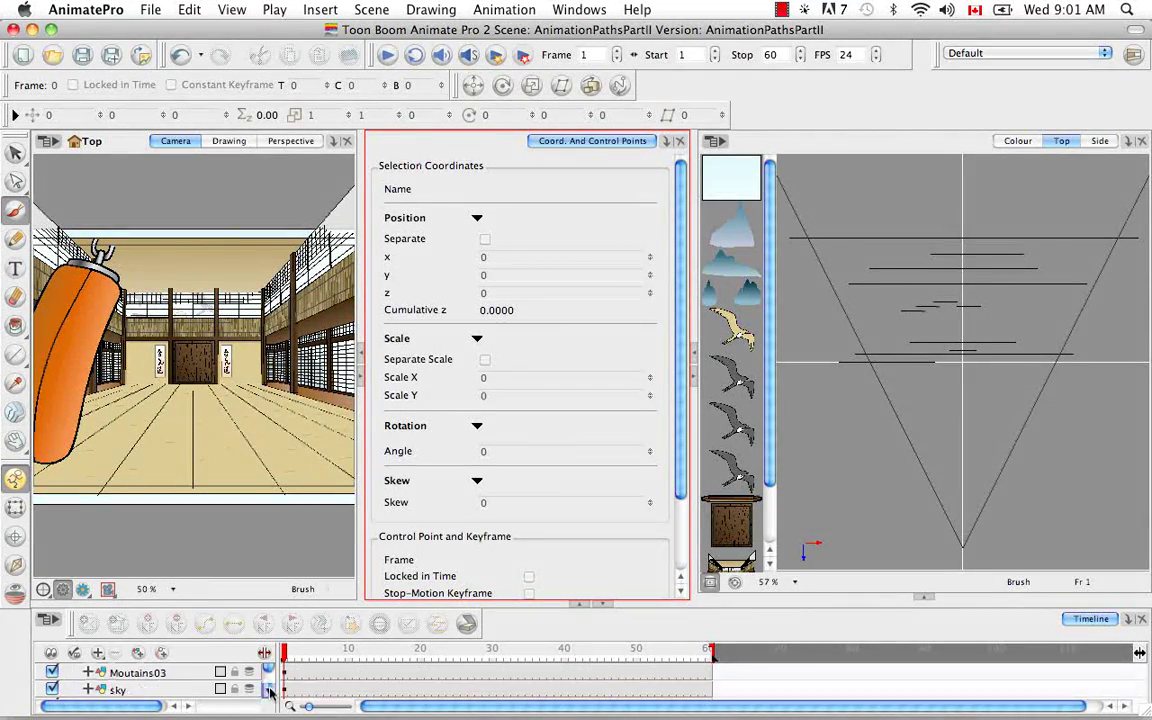
pyautogui.scroll(-2, 270, 690)
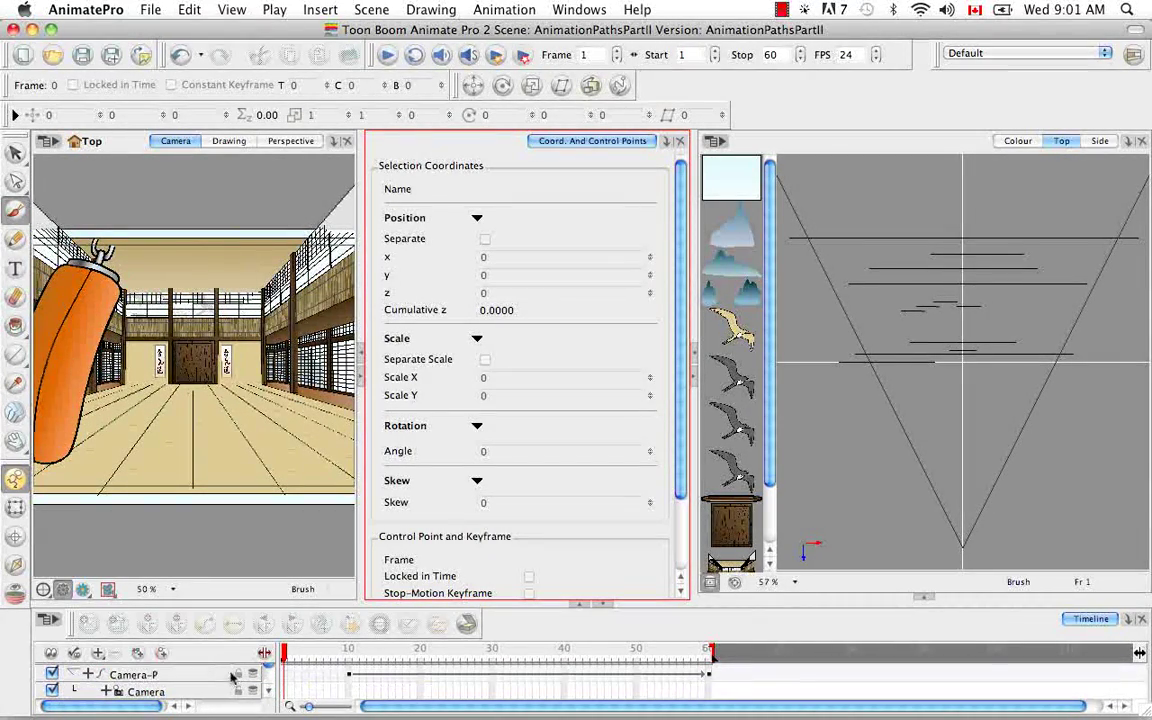
pyautogui.click(229, 676)
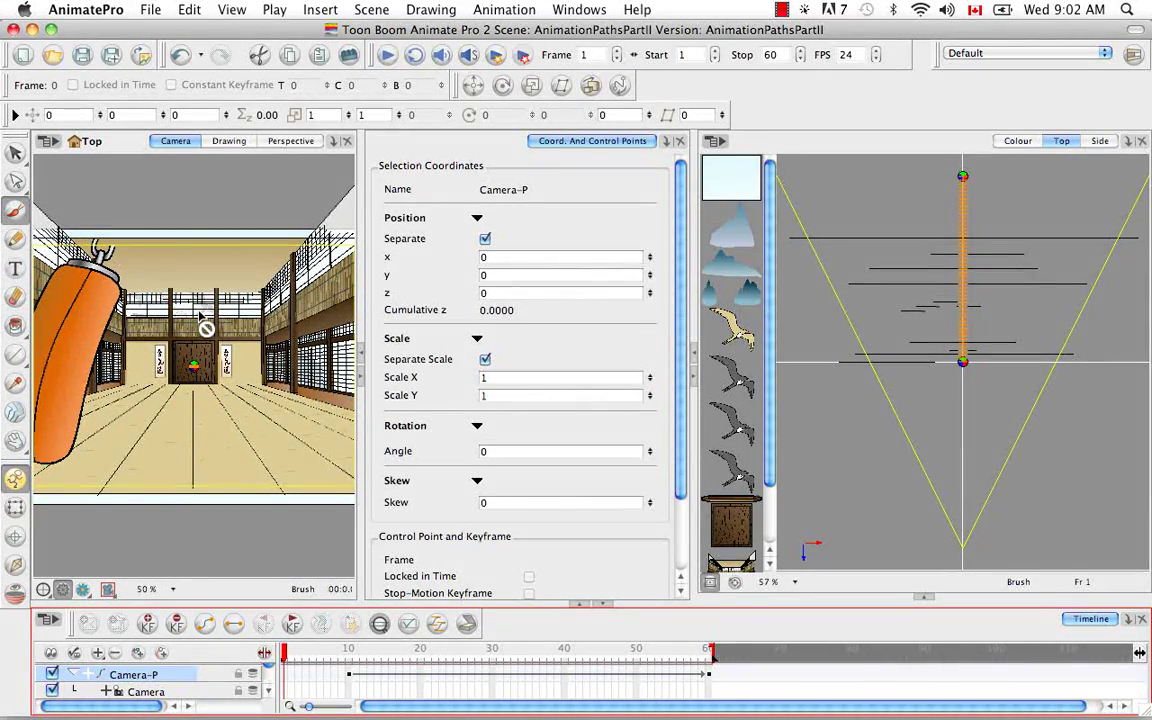
pyautogui.click(290, 140)
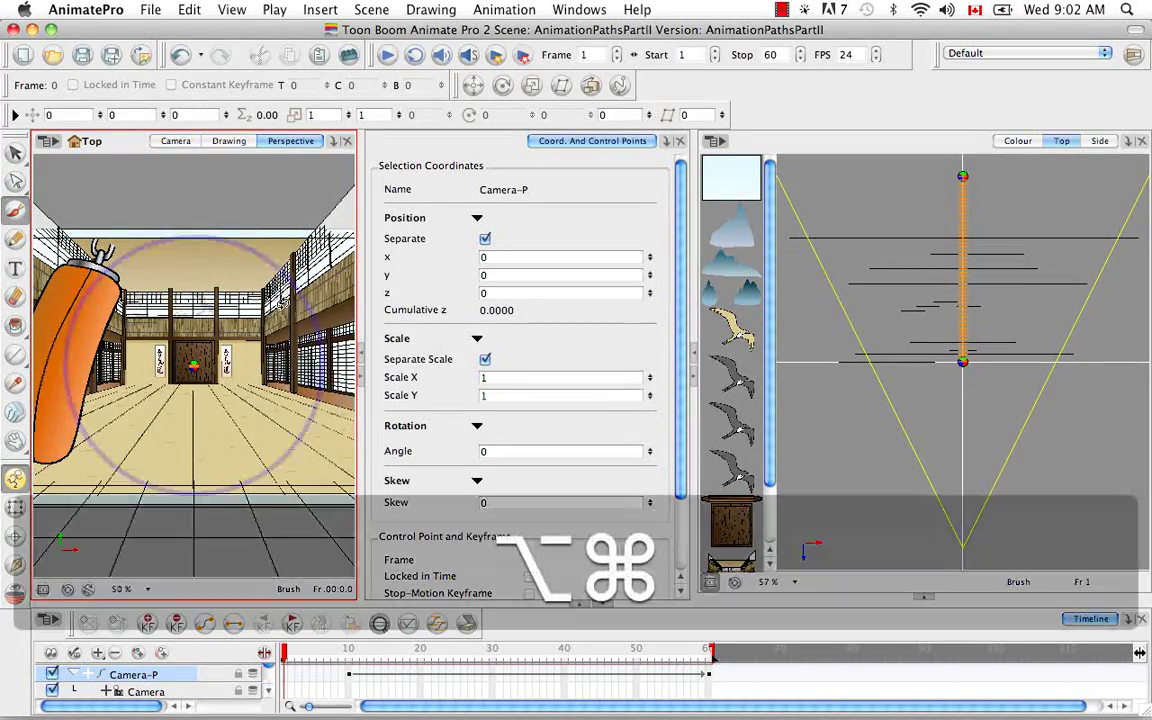
# Step: Switch the left view to Camera and make Camera-P's position a 3D Path instead of separate axes
pyautogui.moveTo(258, 290)
pyautogui.mouseDown()
pyautogui.moveTo(300, 300)
pyautogui.moveTo(352, 258)
pyautogui.mouseUp()
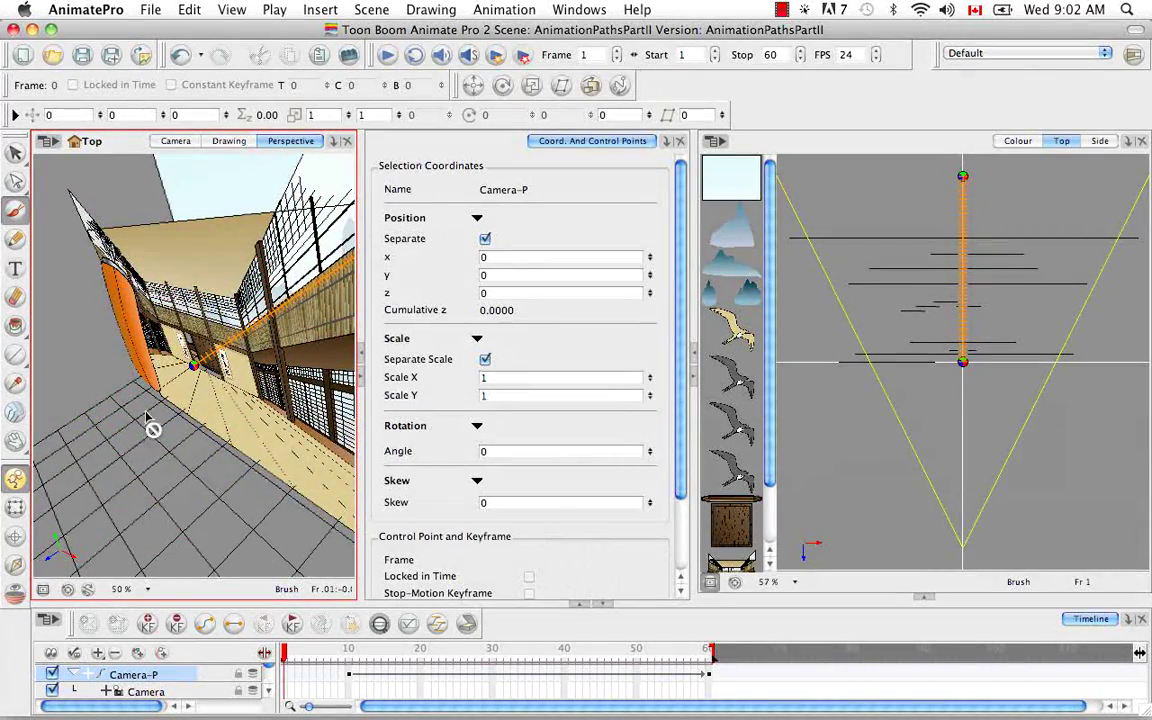
pyautogui.click(175, 141)
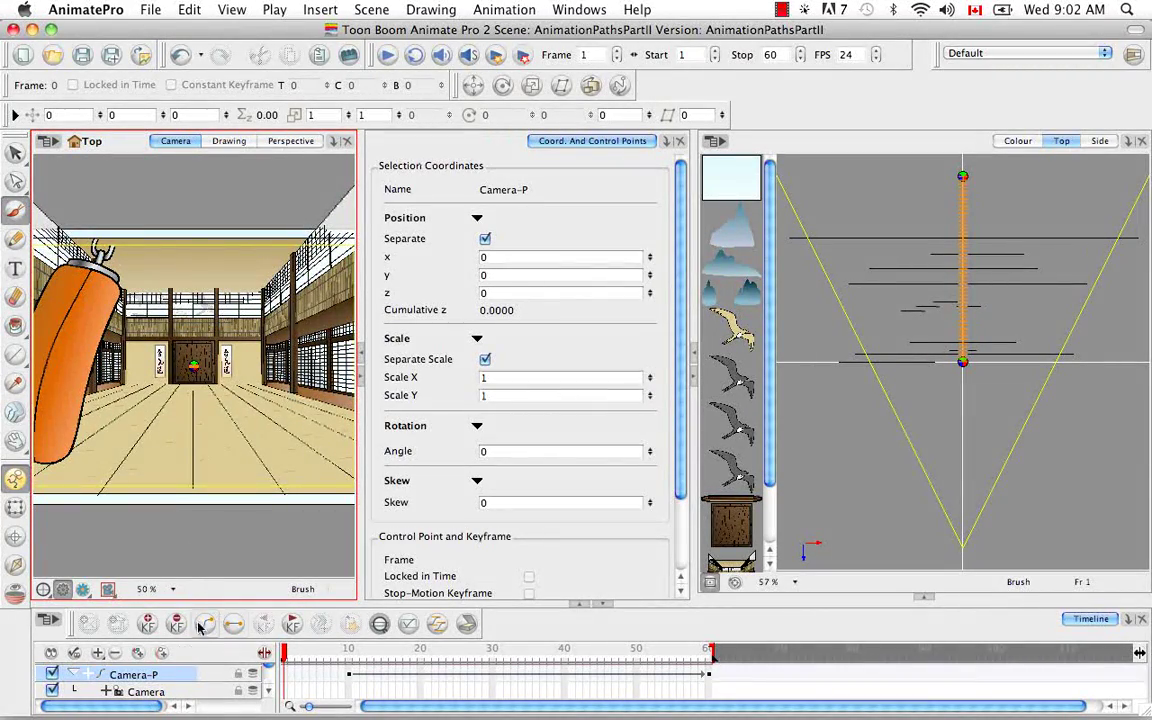
pyautogui.doubleClick(174, 684)
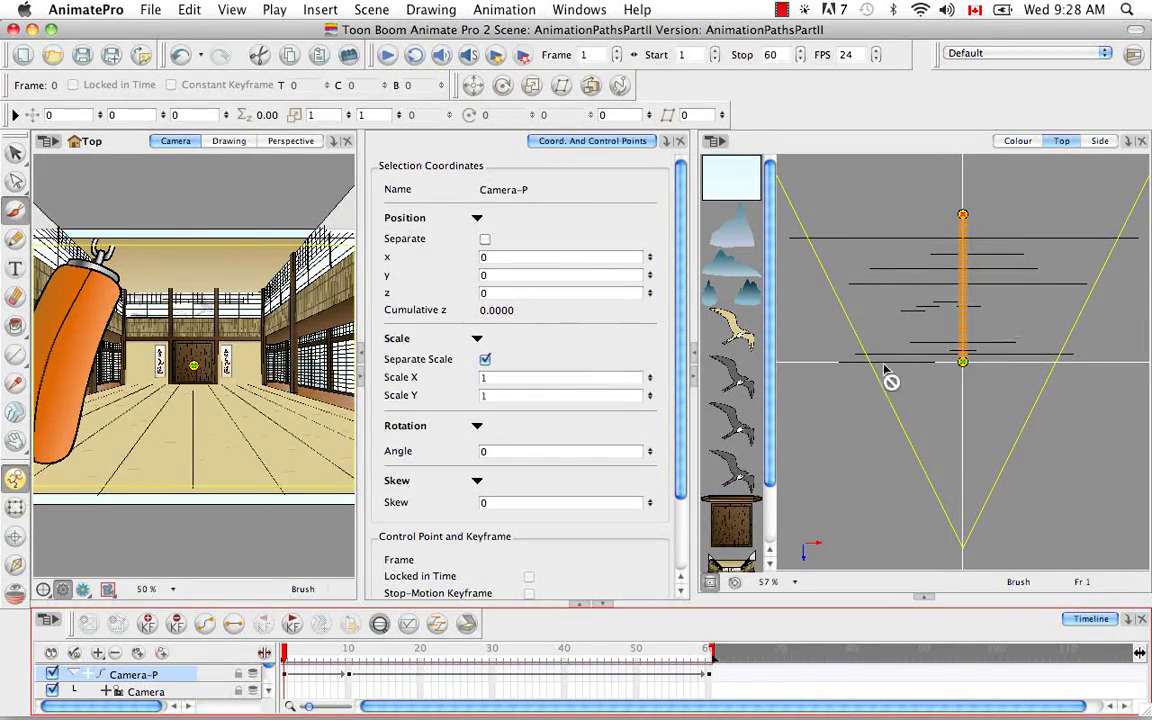
# Step: Switch the right view to Side to see Camera-P's horizontal path
pyautogui.click(1099, 141)
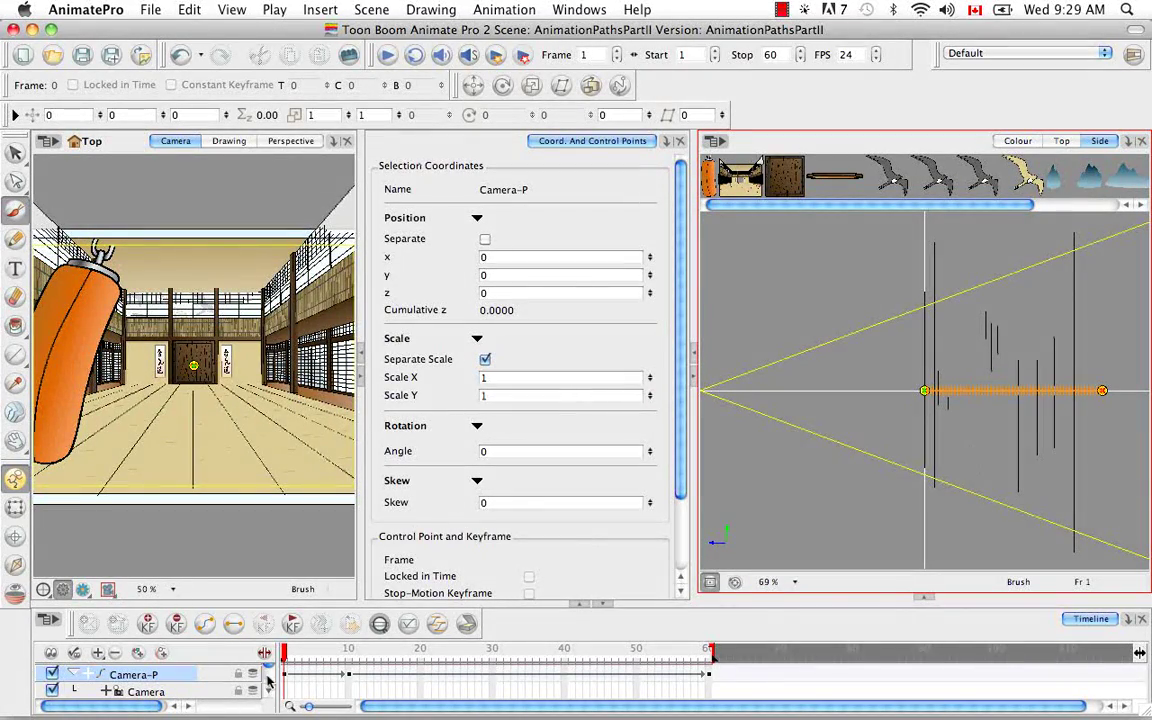
# Step: Inspect the Moutains01, Birds-P and balcony layers, then select Camera and Camera-P
pyautogui.scroll(-5, 240, 684)
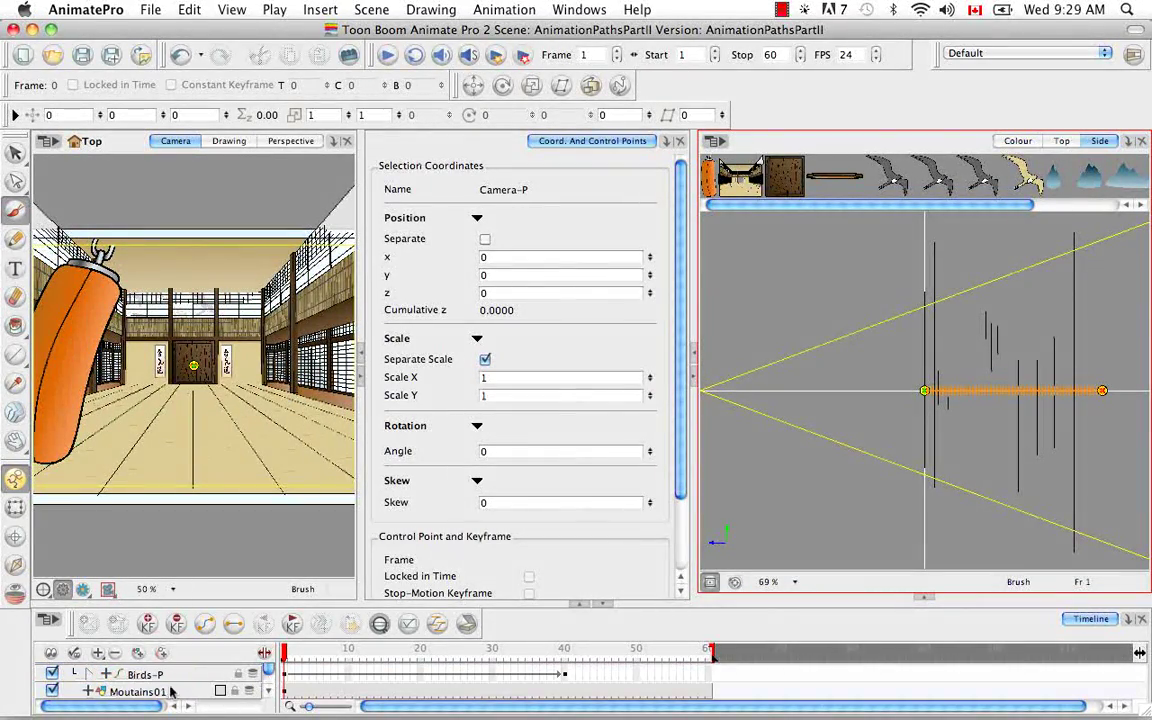
pyautogui.click(140, 691)
pyautogui.click(175, 677)
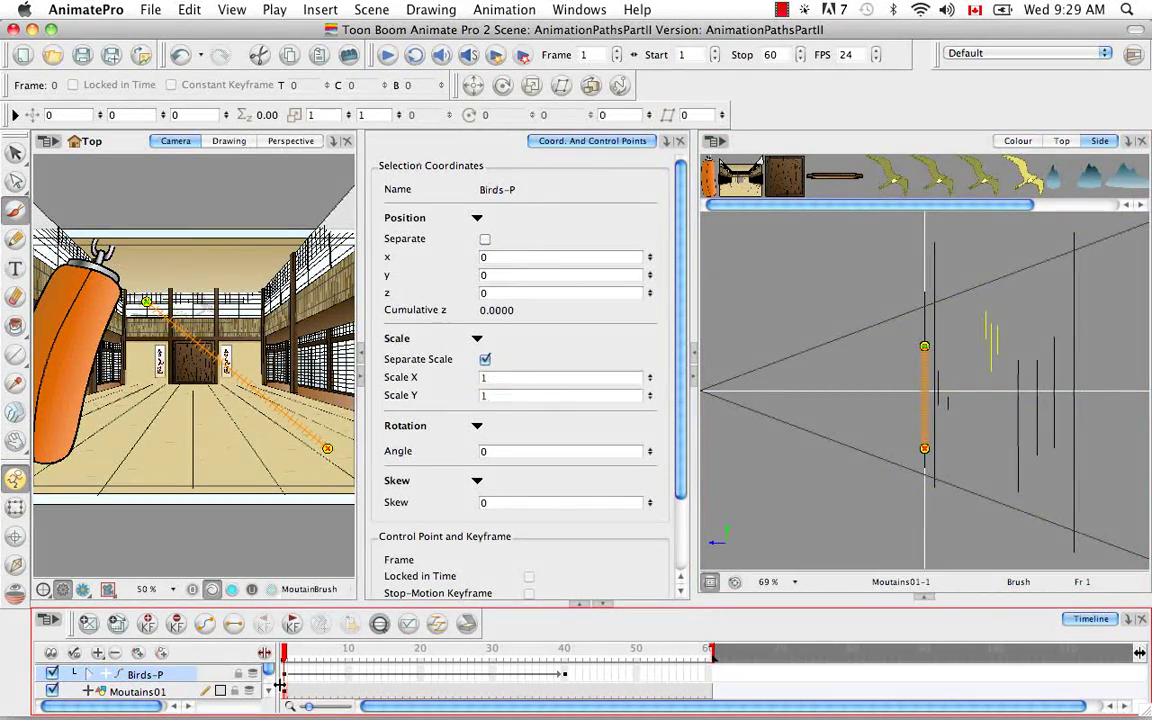
pyautogui.scroll(3, 265, 676)
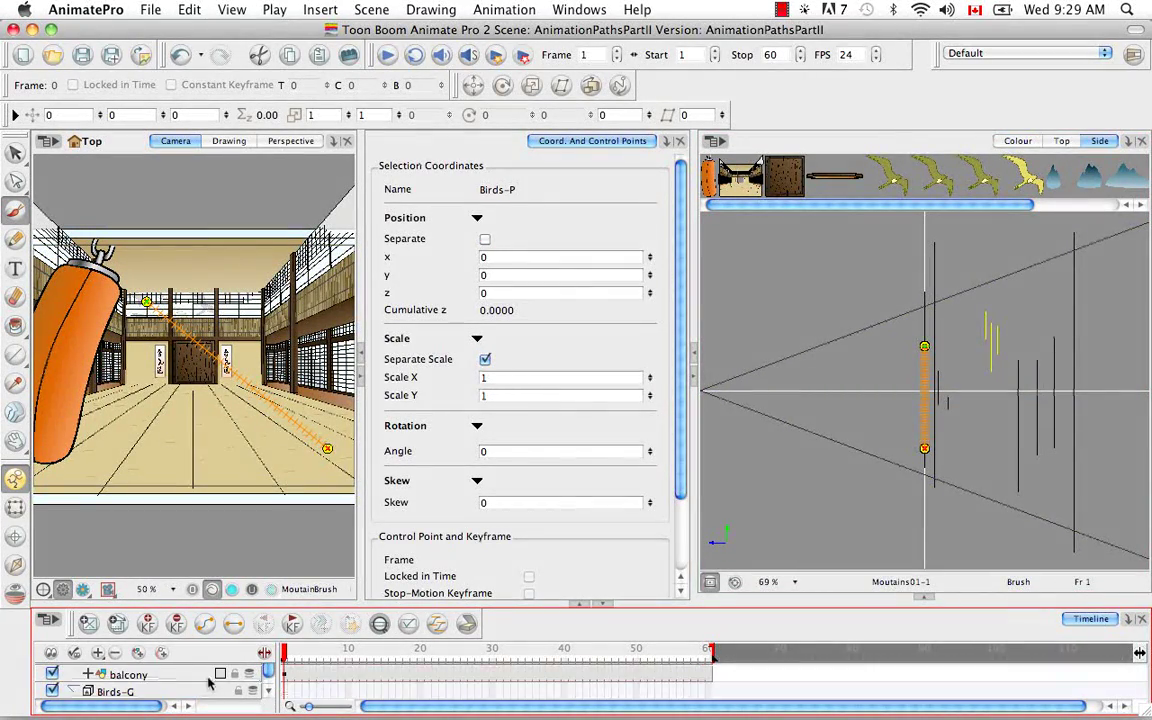
pyautogui.click(245, 678)
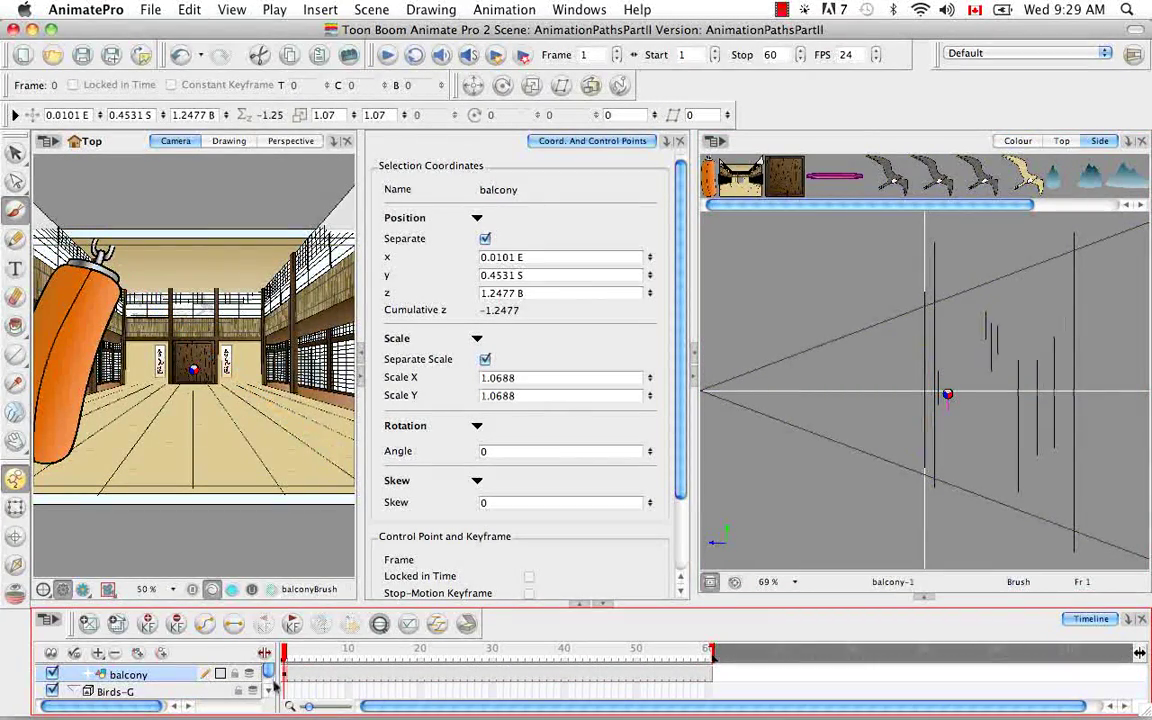
pyautogui.scroll(1, 270, 686)
pyautogui.scroll(1, 268, 686)
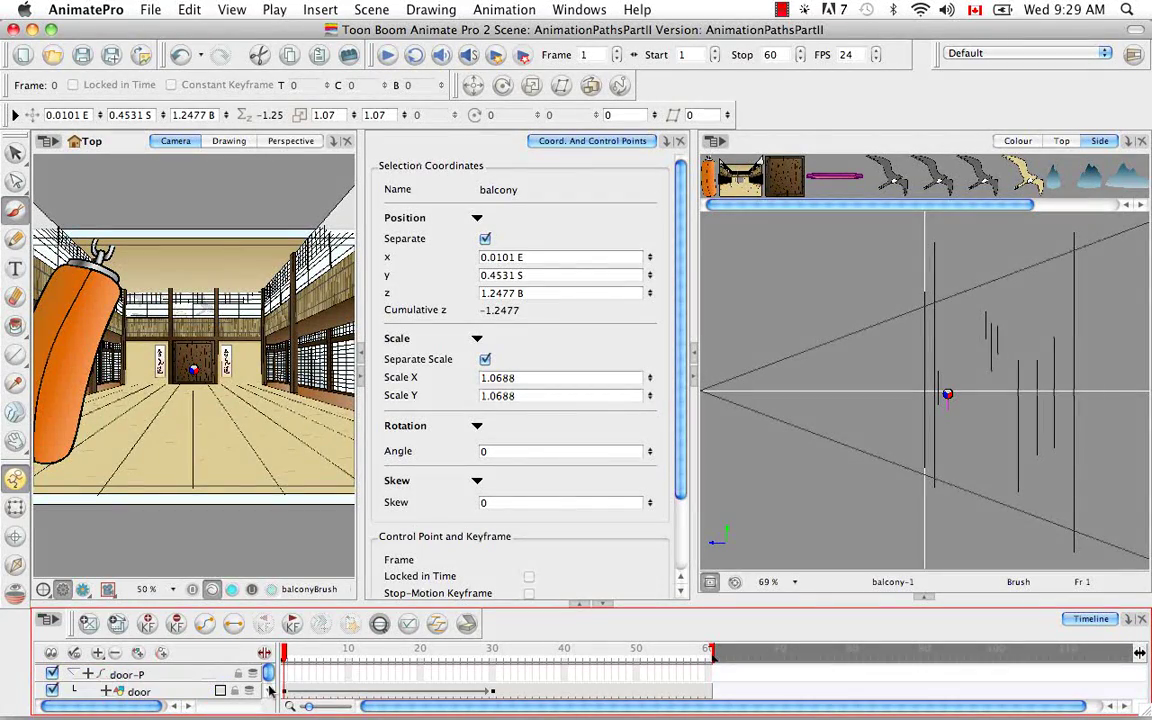
pyautogui.scroll(1, 268, 686)
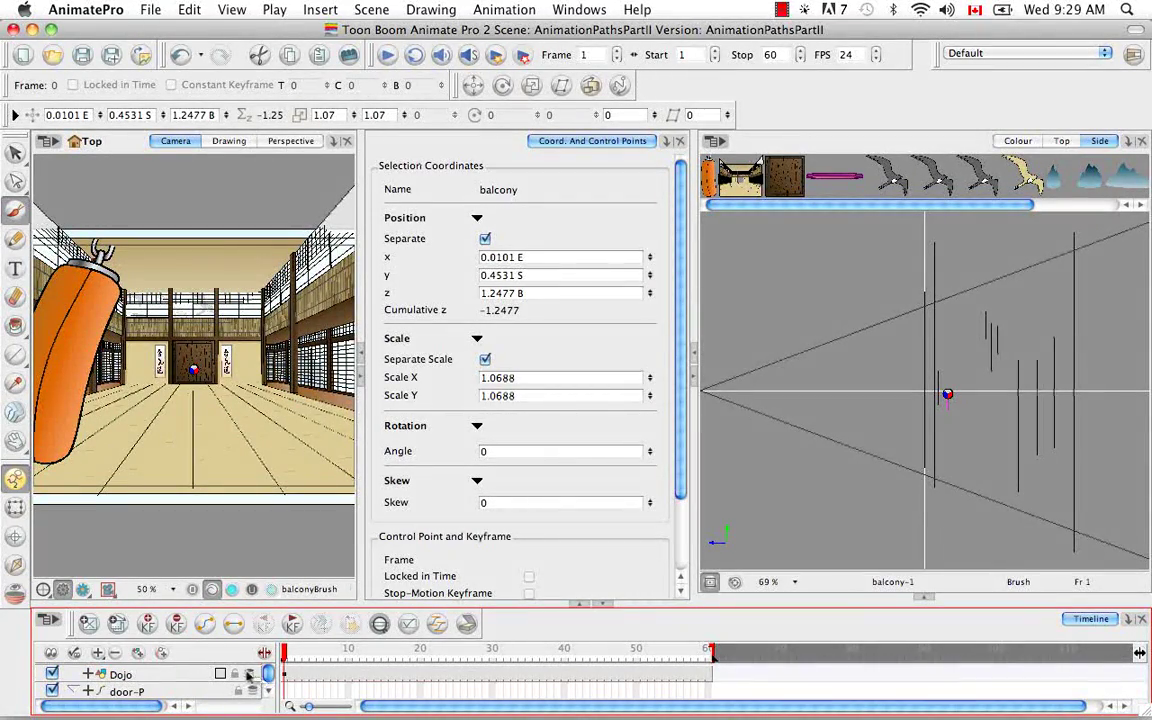
pyautogui.scroll(5, 266, 692)
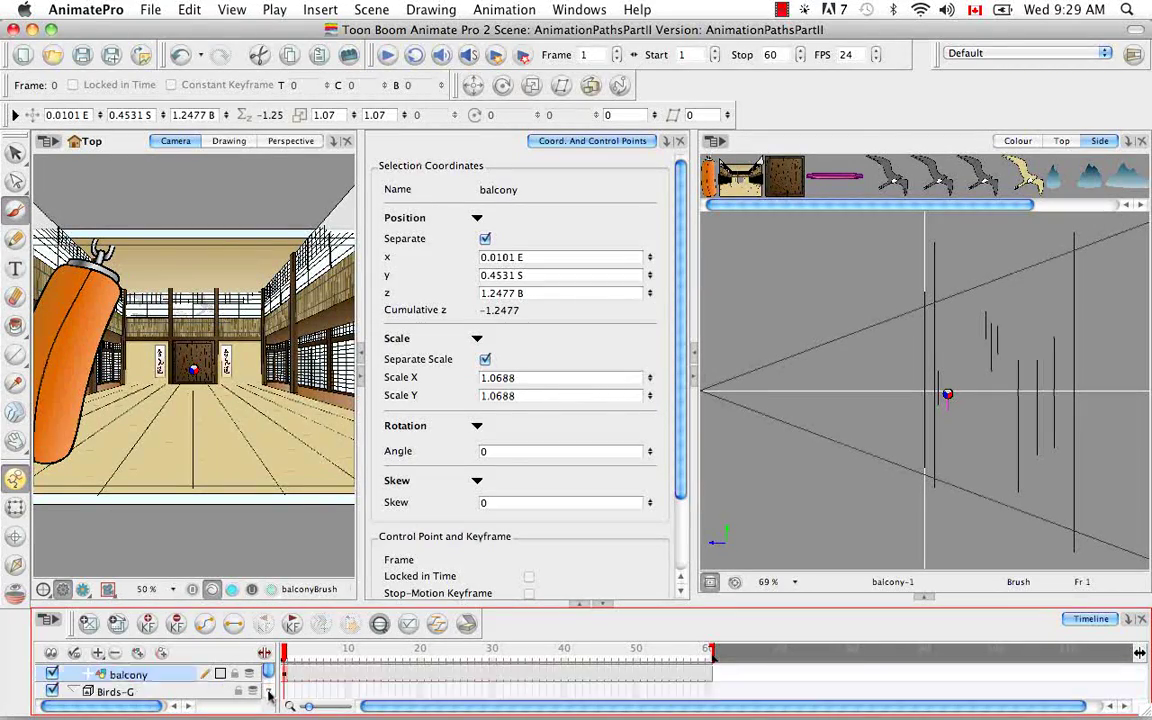
pyautogui.scroll(-1, 267, 692)
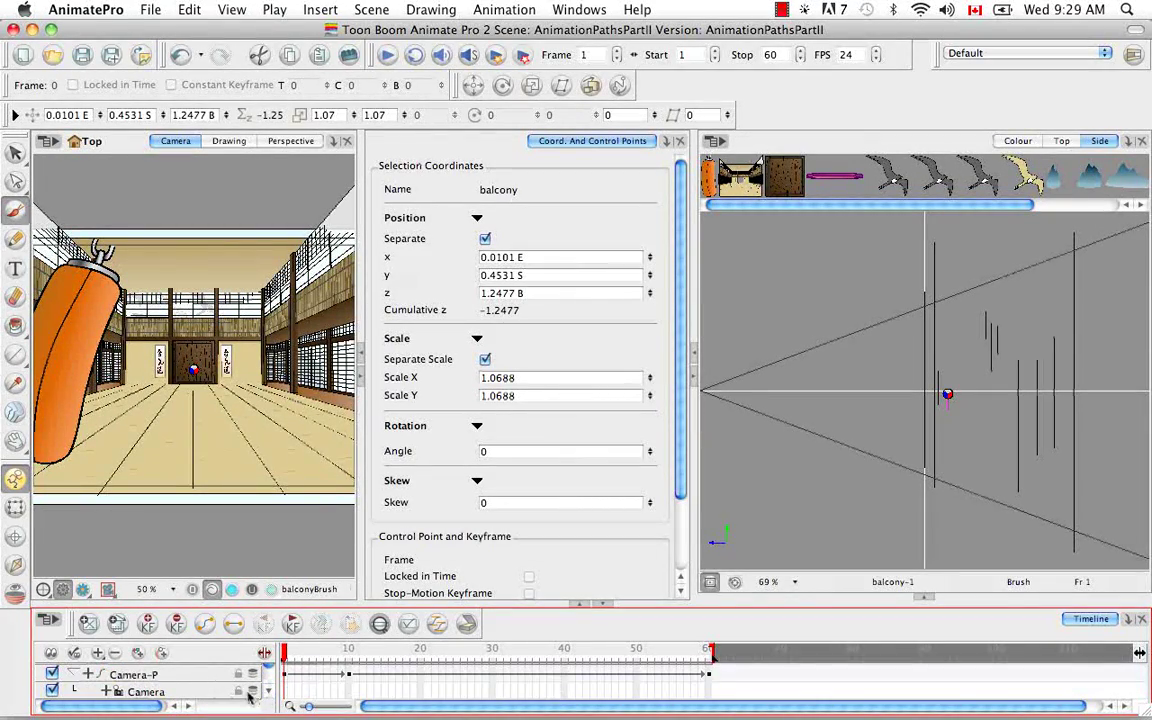
pyautogui.click(217, 690)
pyautogui.click(185, 675)
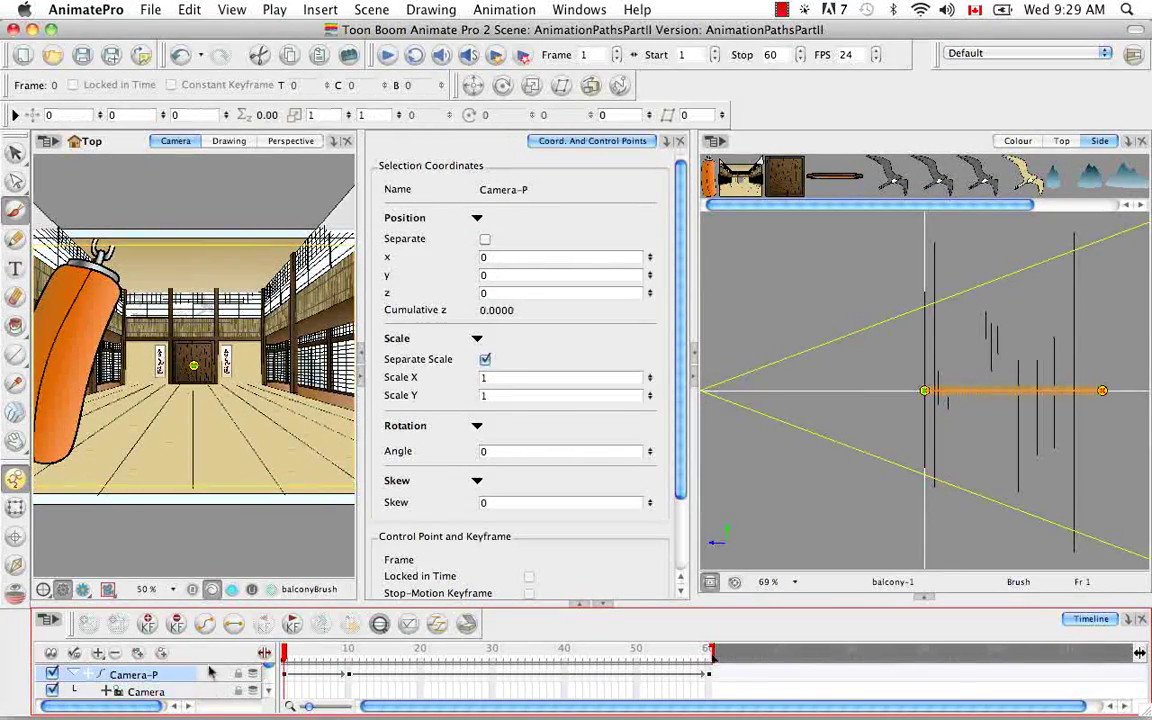
# Step: Toggle View > Show > Control, then select Birds-P and the door layer to view their paths
pyautogui.click(232, 9)
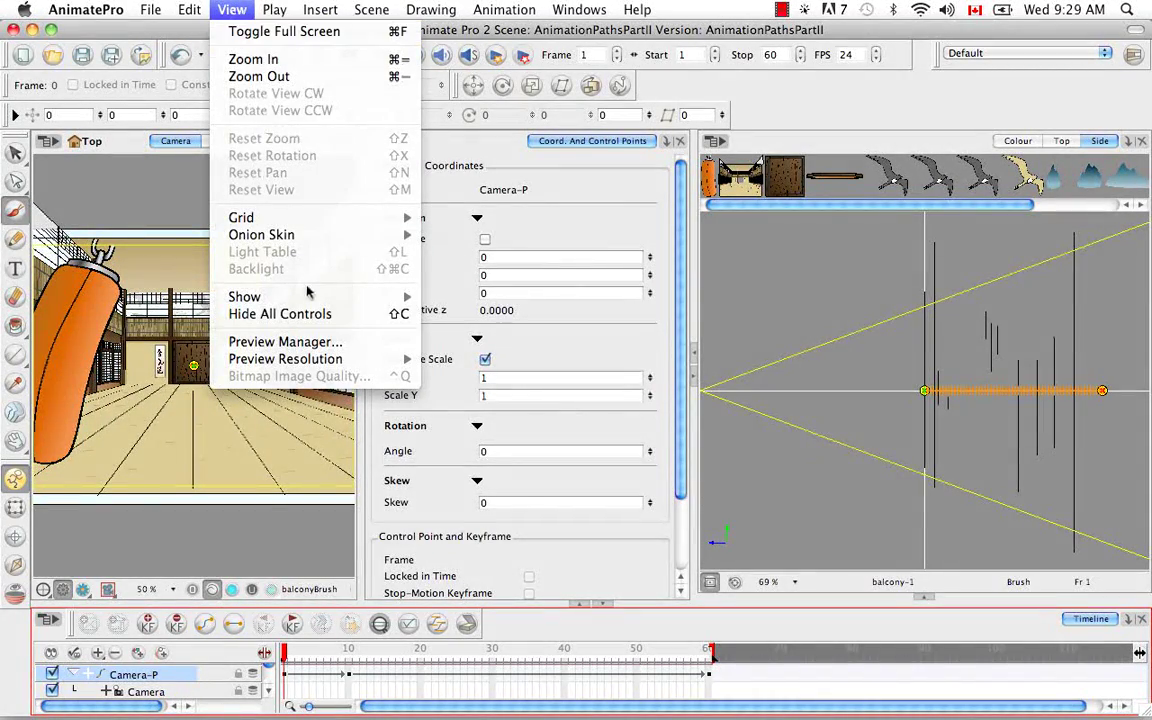
pyautogui.moveTo(313, 302)
pyautogui.click(475, 348)
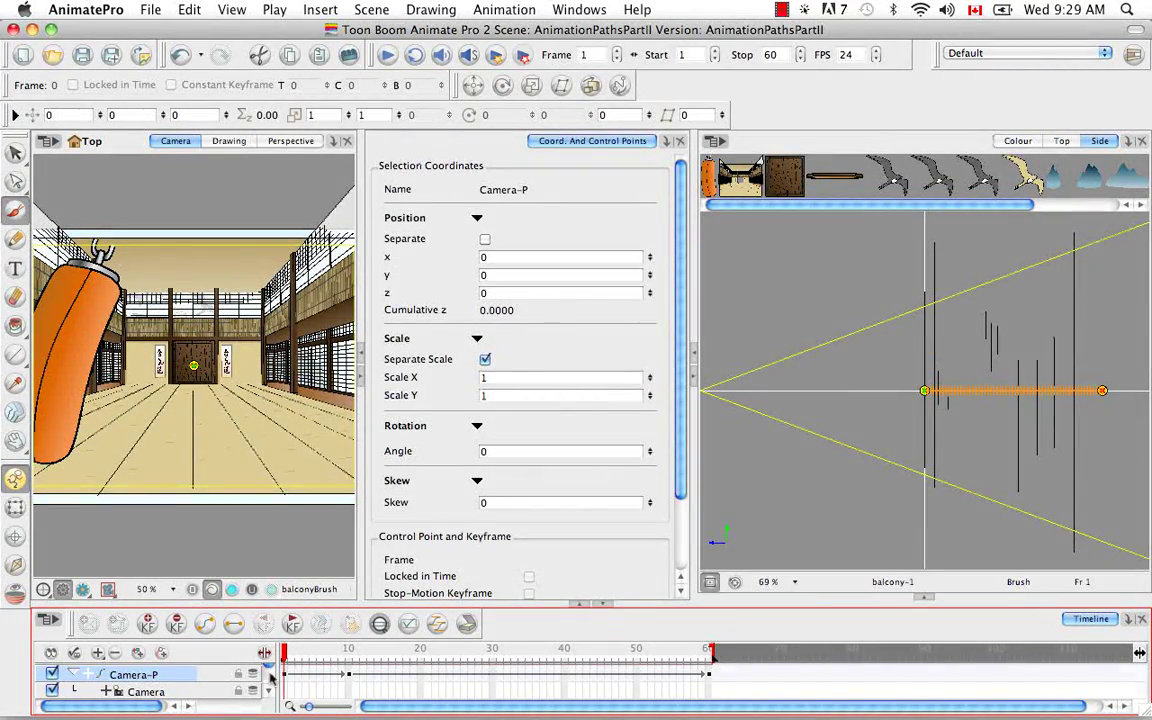
pyautogui.scroll(-10, 268, 678)
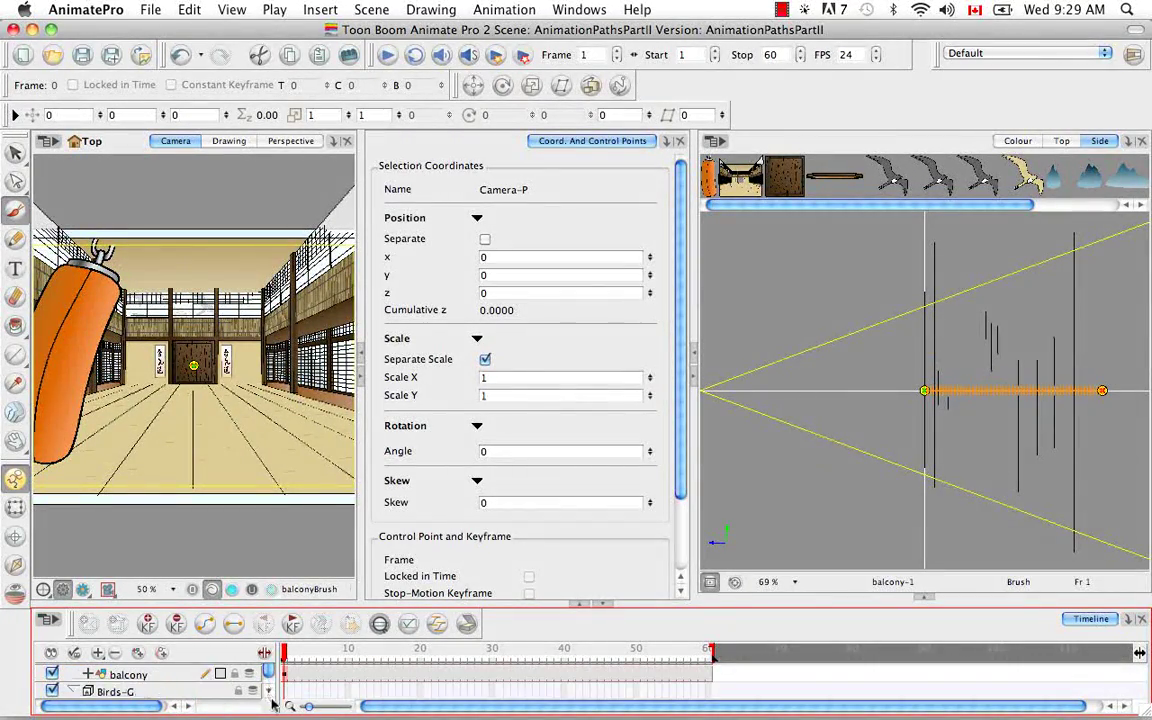
pyautogui.scroll(3, 268, 690)
pyautogui.click(217, 673)
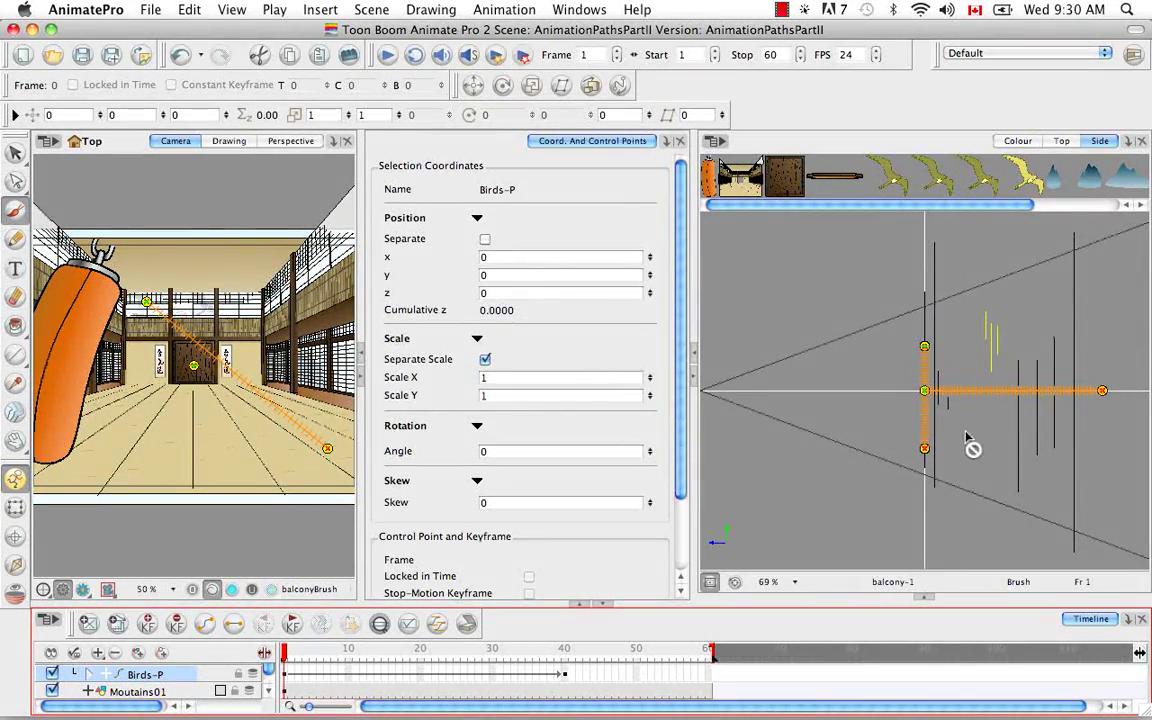
pyautogui.scroll(-3, 270, 684)
pyautogui.click(167, 677)
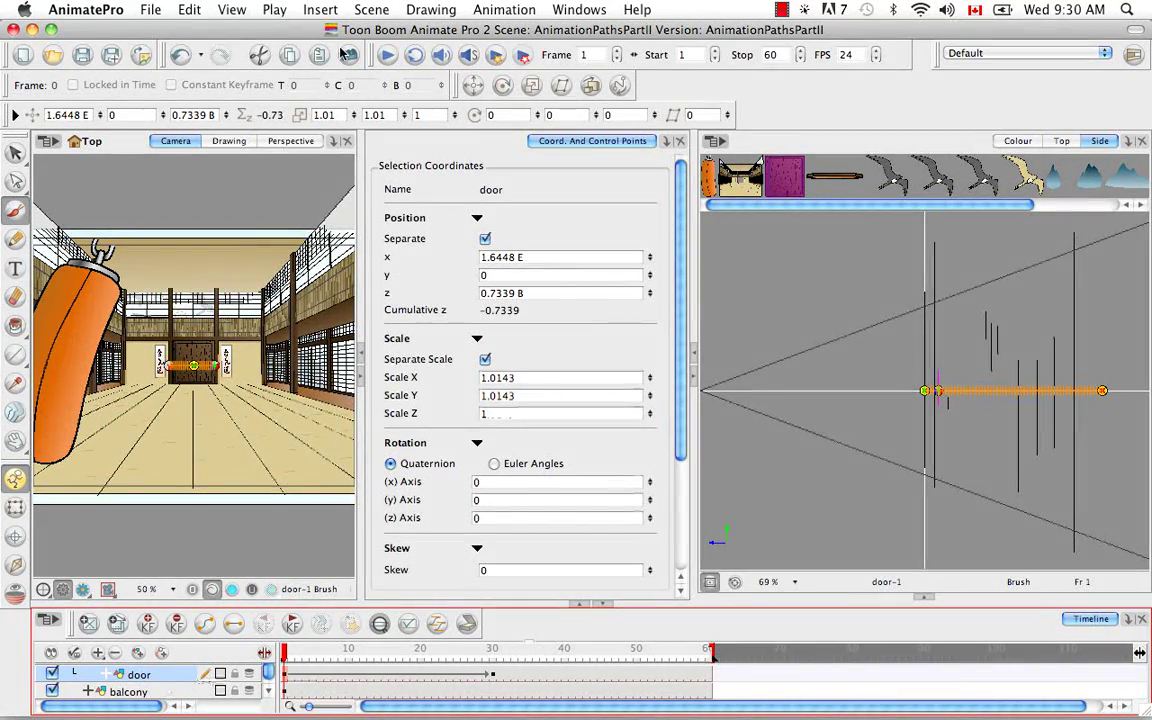
# Step: Toggle View > Show > Control and select Birds-P to see its path
pyautogui.click(231, 10)
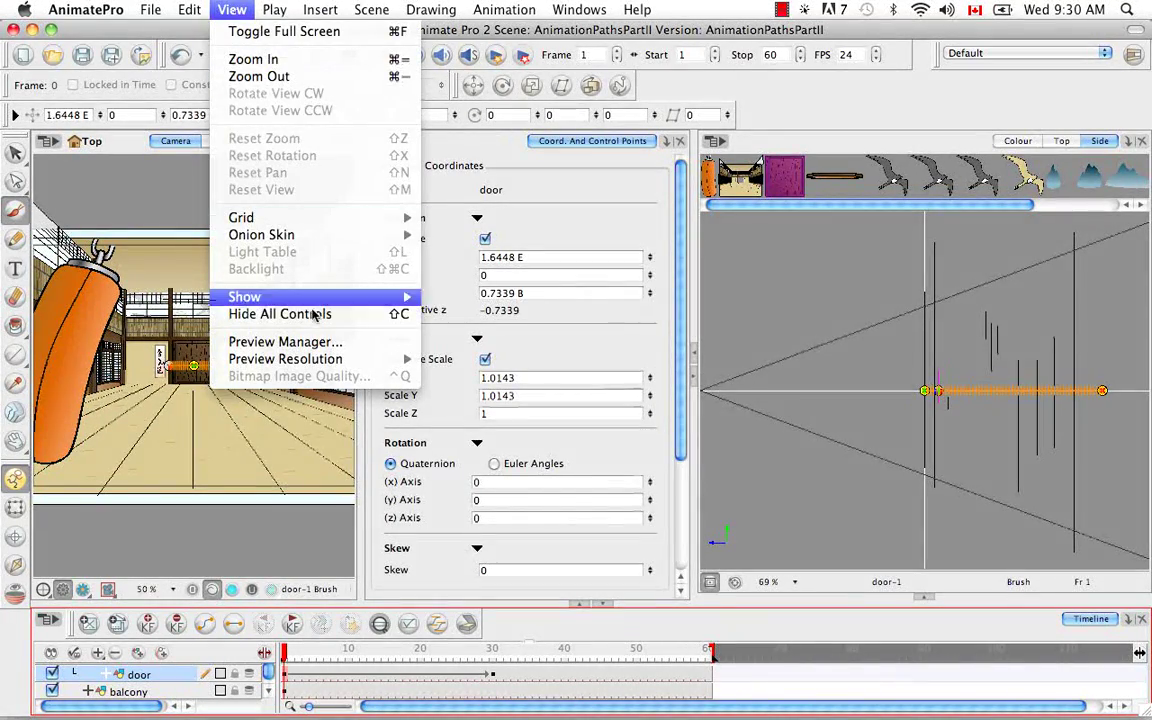
pyautogui.moveTo(330, 300)
pyautogui.click(465, 347)
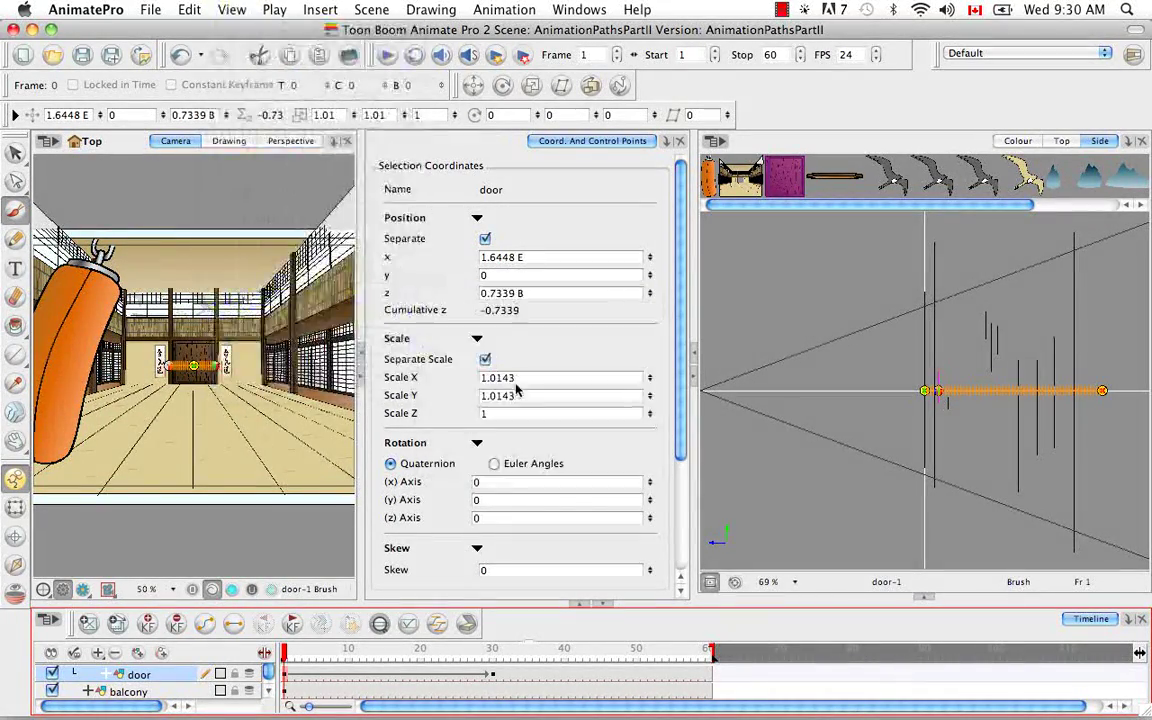
pyautogui.scroll(-5, 265, 697)
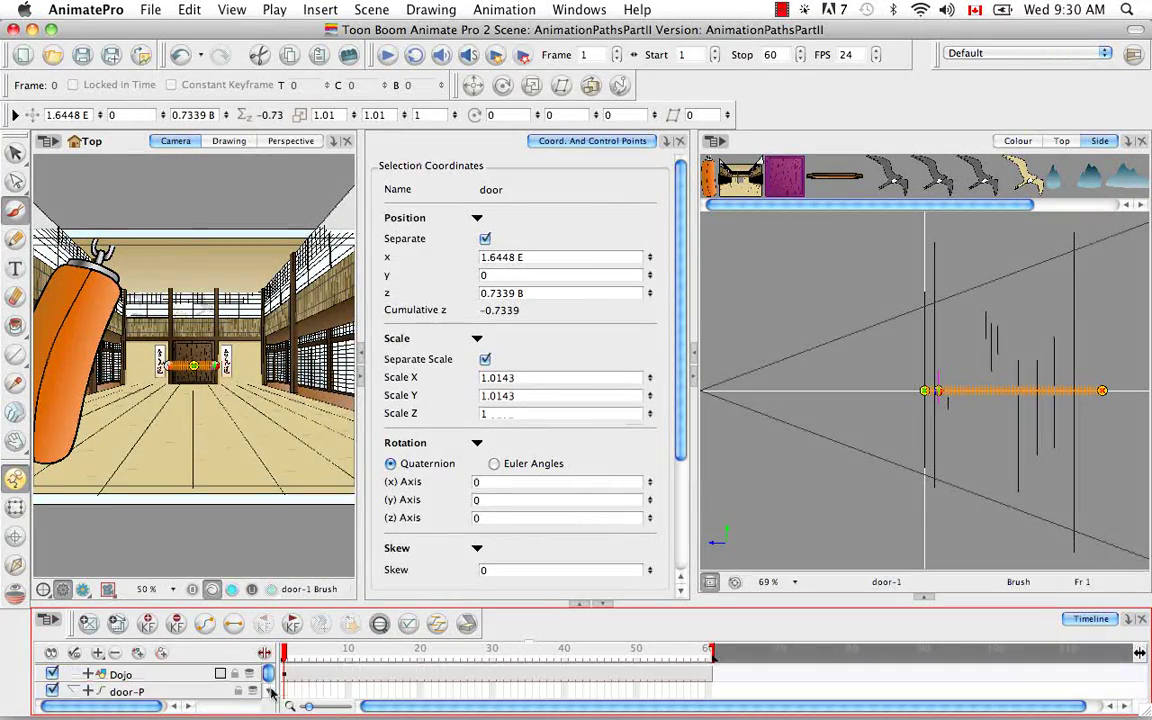
pyautogui.click(229, 694)
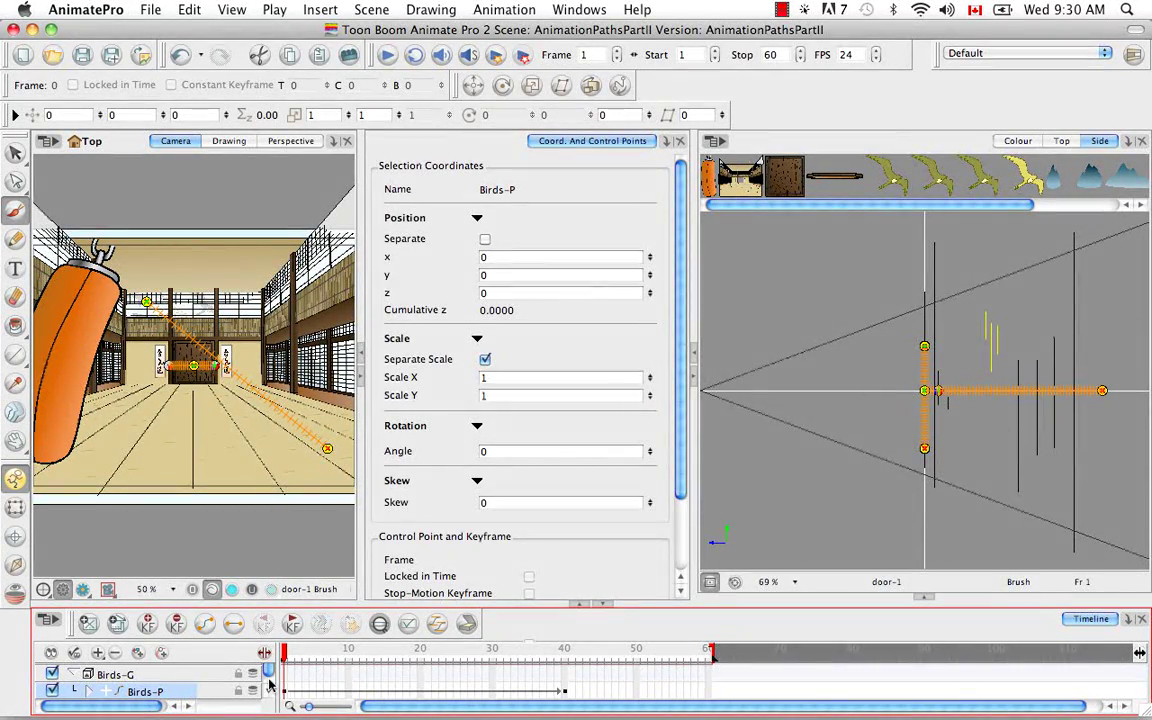
# Step: Select the Text and door layers, turn controls back on, and select the door-P peg
pyautogui.scroll(-5, 268, 683)
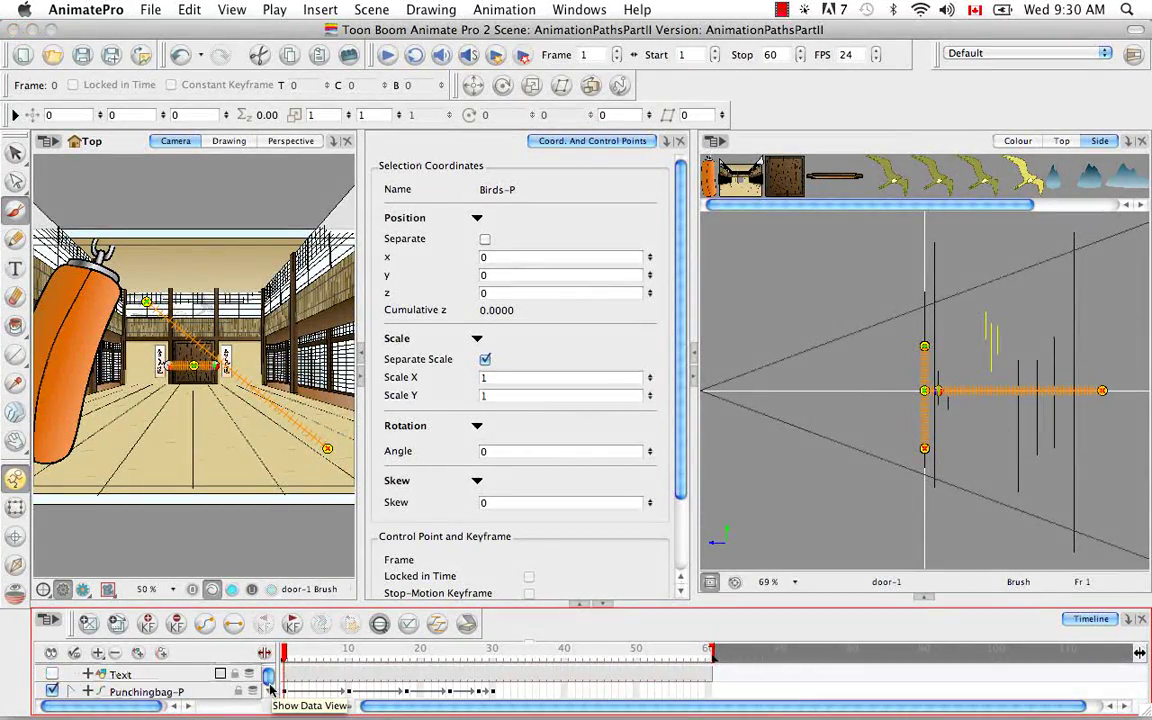
pyautogui.scroll(1, 268, 683)
pyautogui.click(158, 690)
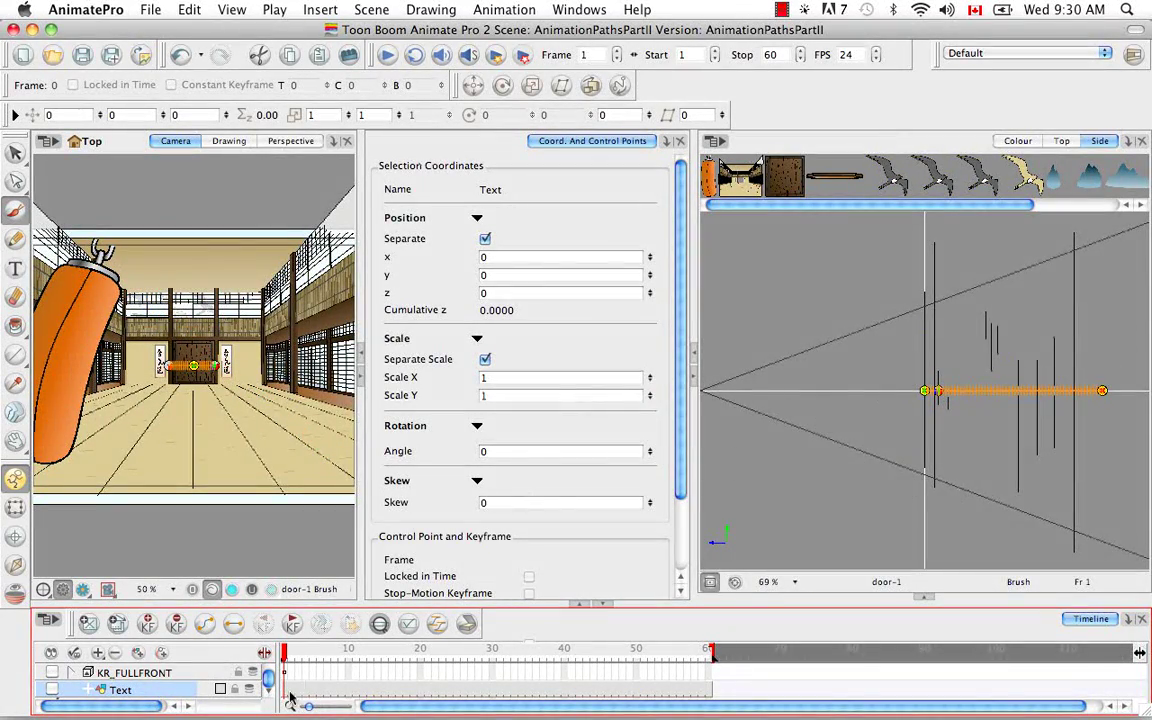
pyautogui.scroll(-3, 268, 692)
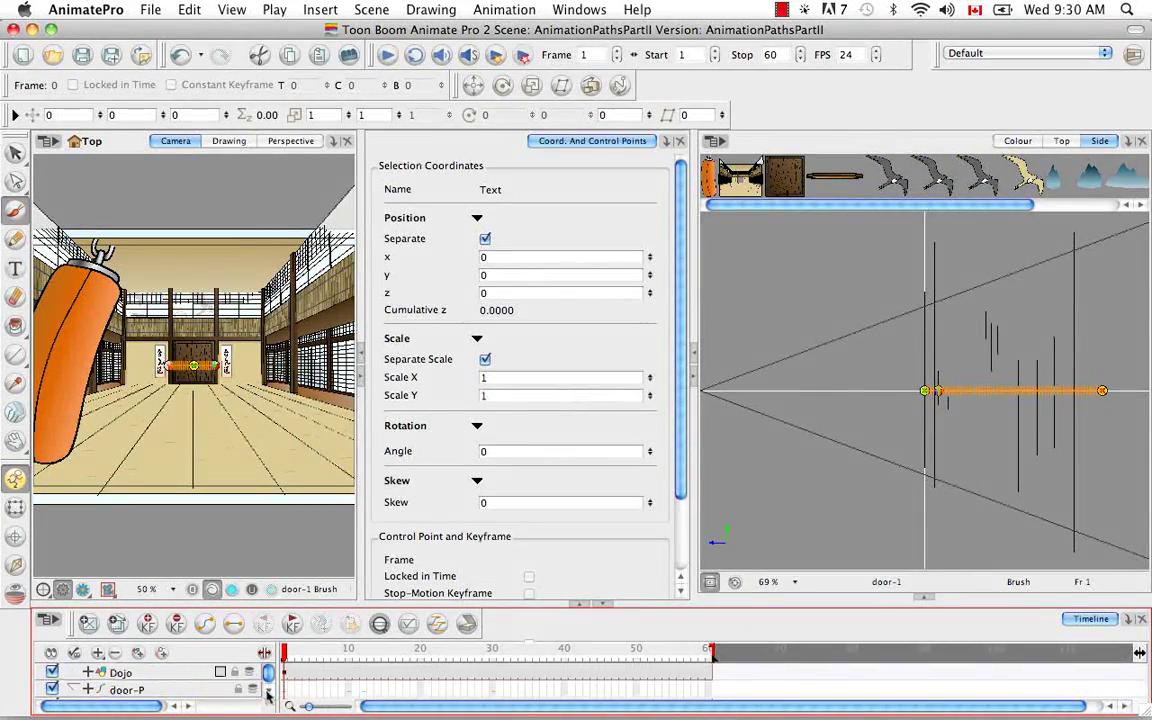
pyautogui.scroll(-1, 268, 697)
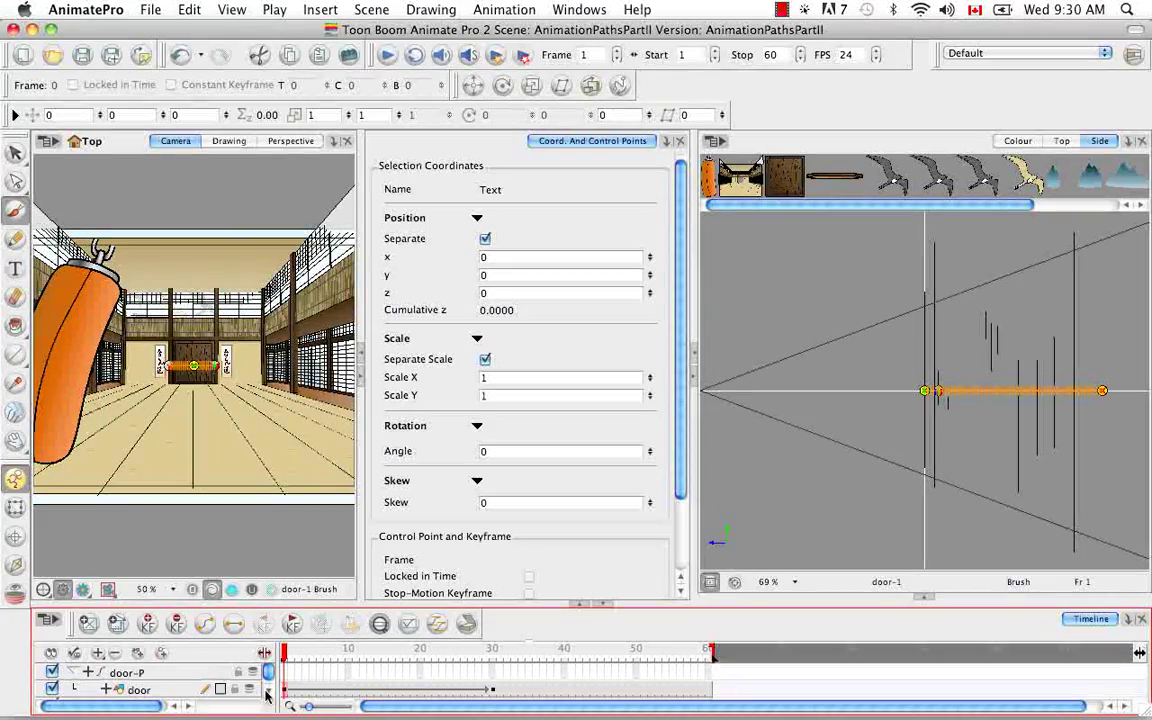
pyautogui.click(138, 690)
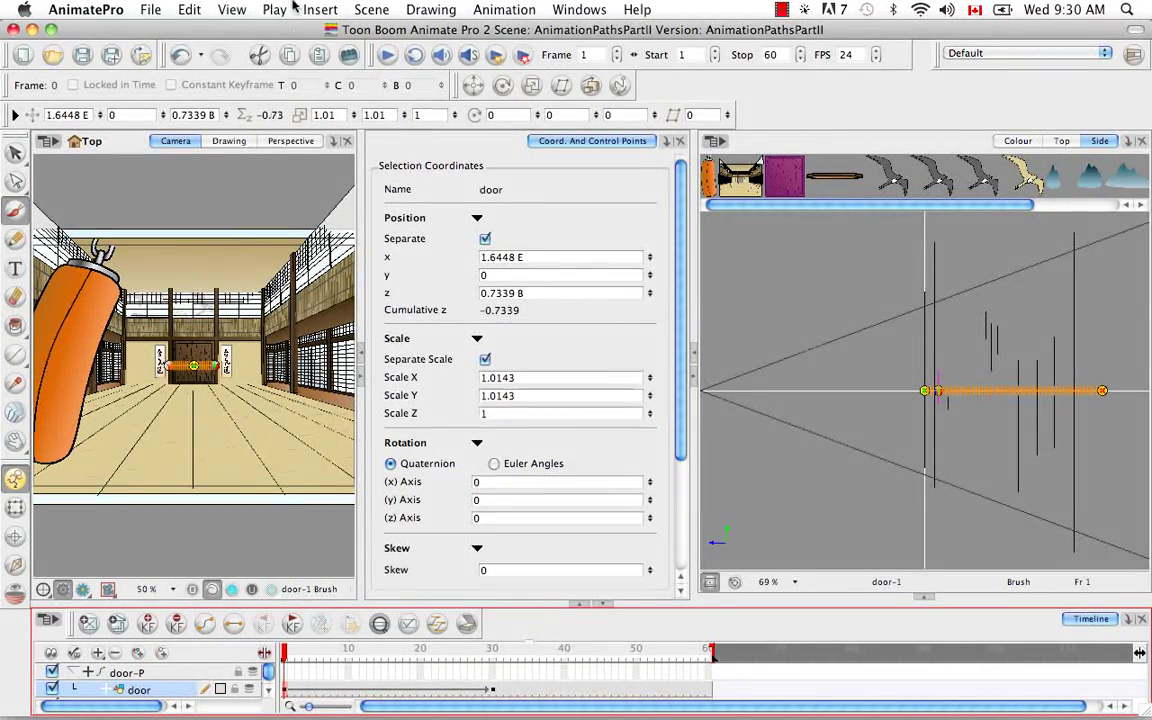
pyautogui.click(233, 10)
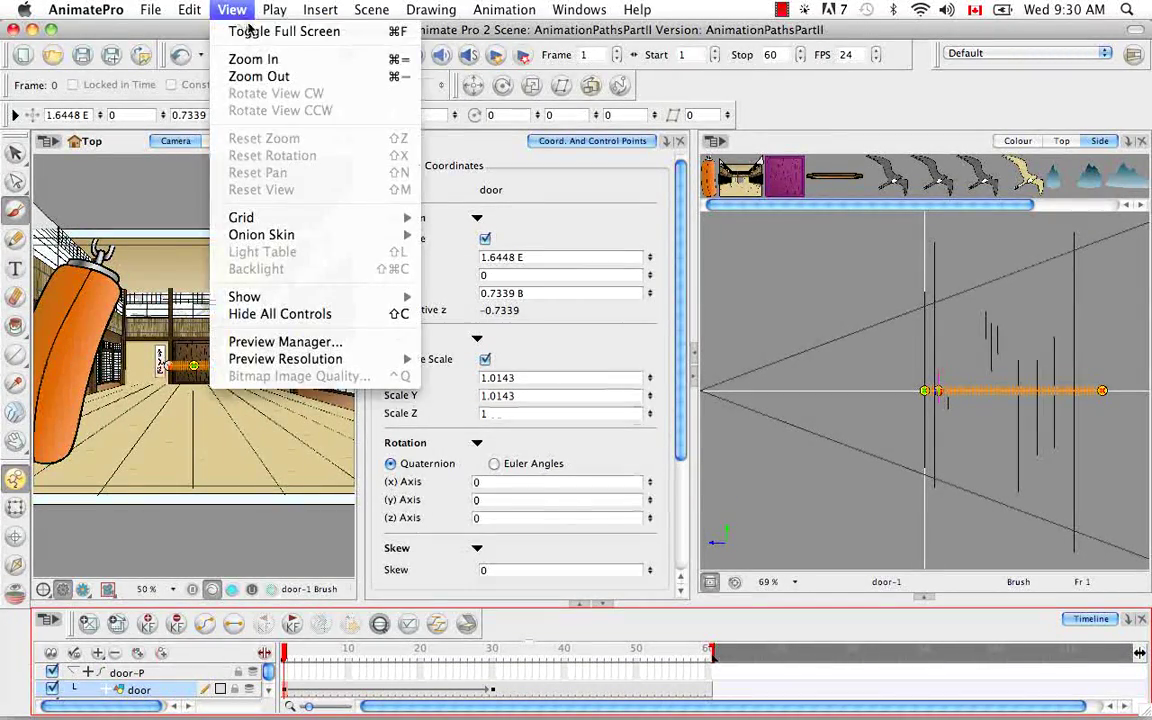
pyautogui.moveTo(295, 297)
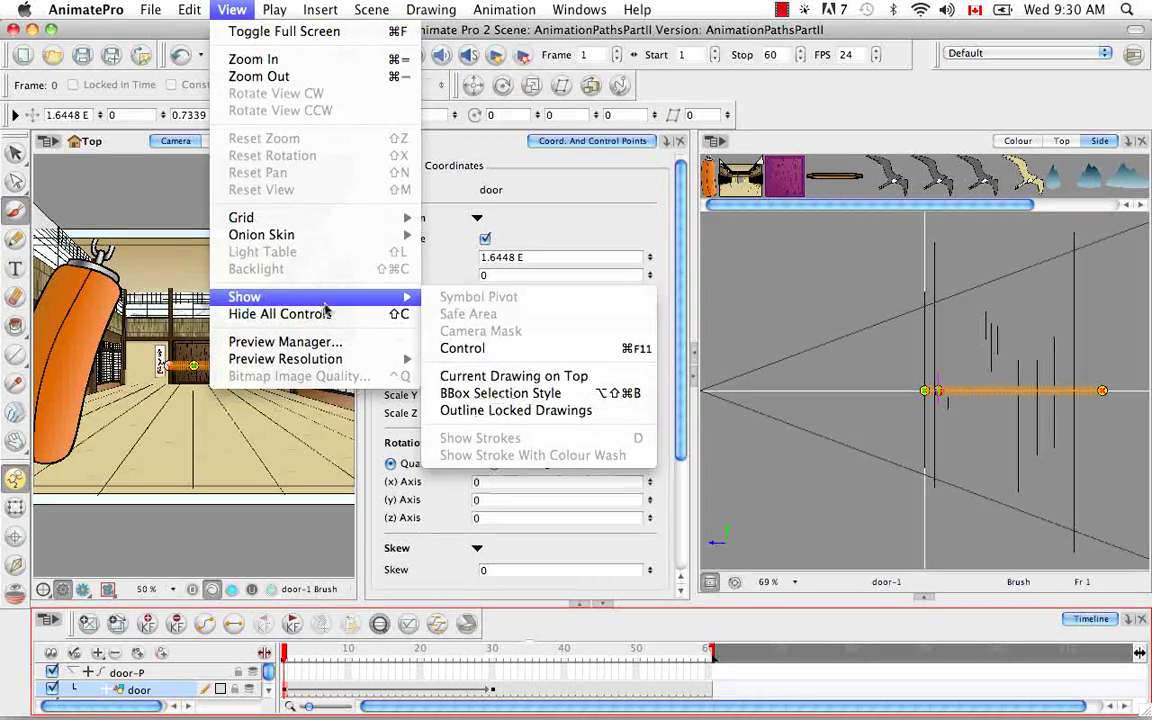
pyautogui.click(475, 349)
pyautogui.click(183, 673)
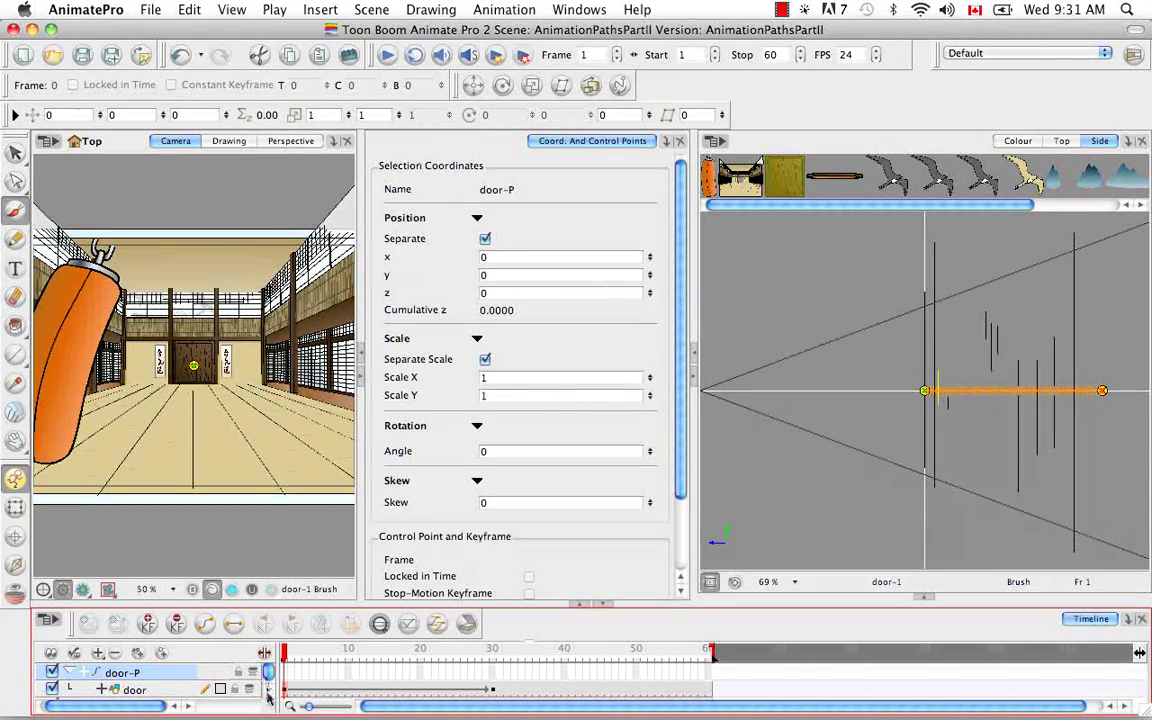
pyautogui.scroll(-3, 268, 698)
pyautogui.click(140, 689)
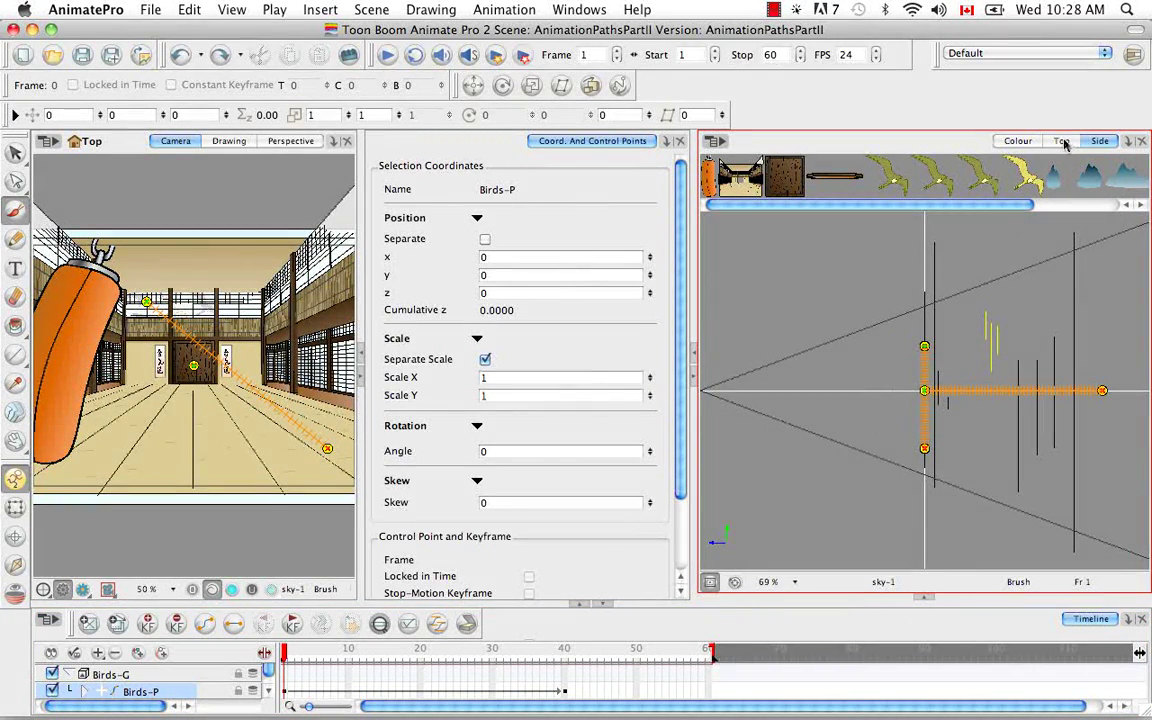
# Step: Switch the right view to Top, hide all controls, and select Camera-P to show its path
pyautogui.click(1062, 141)
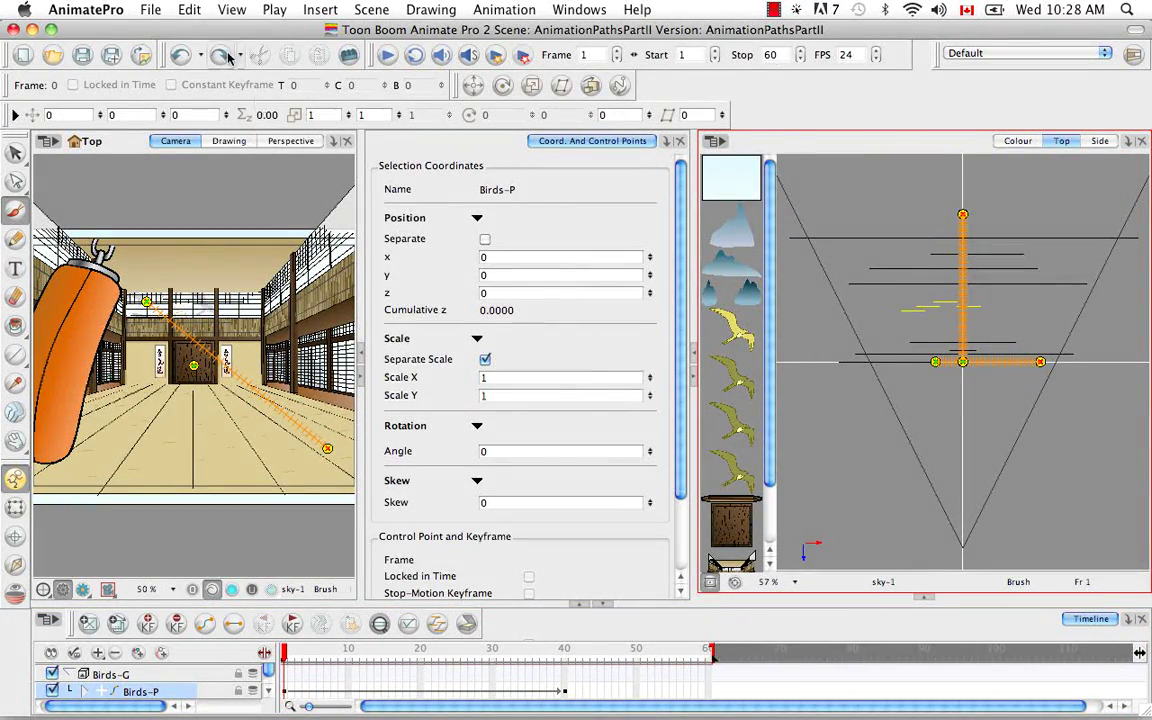
pyautogui.click(231, 9)
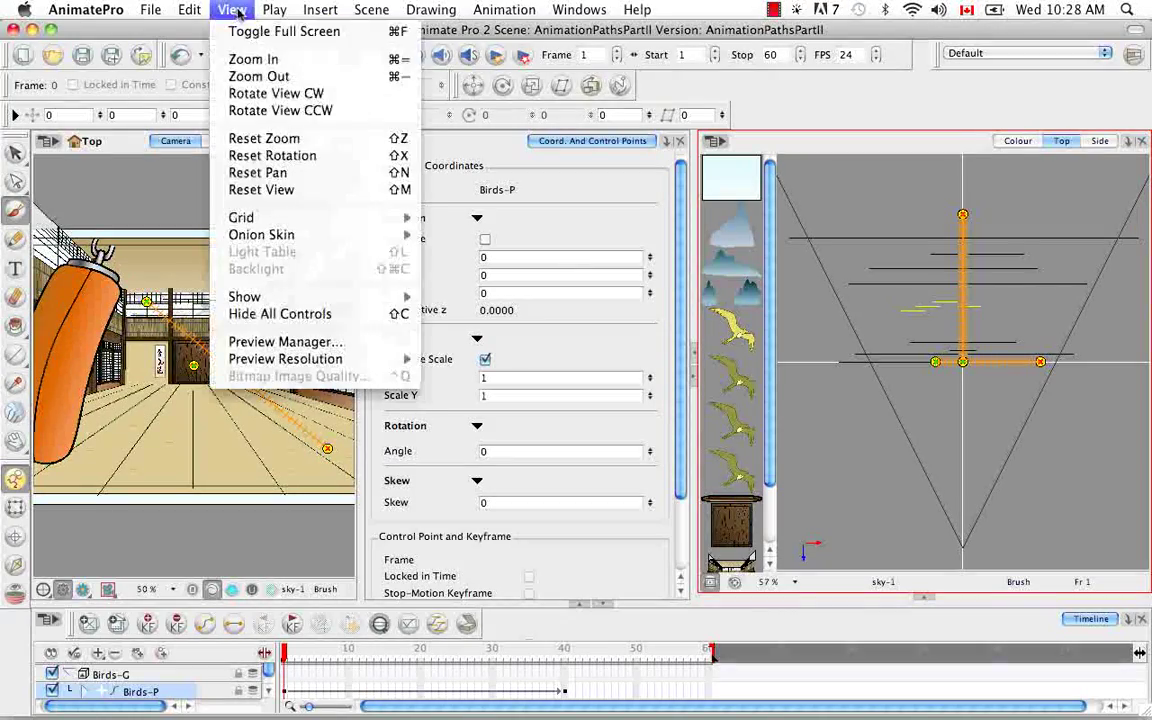
pyautogui.click(318, 314)
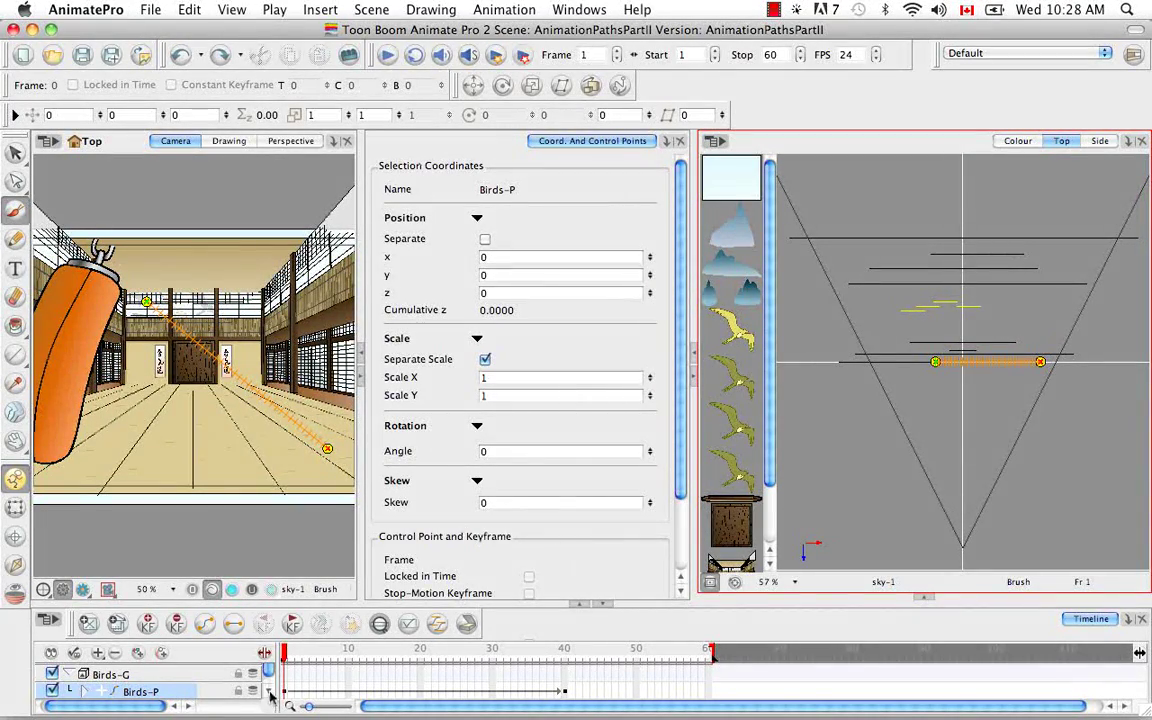
pyautogui.scroll(-5, 270, 697)
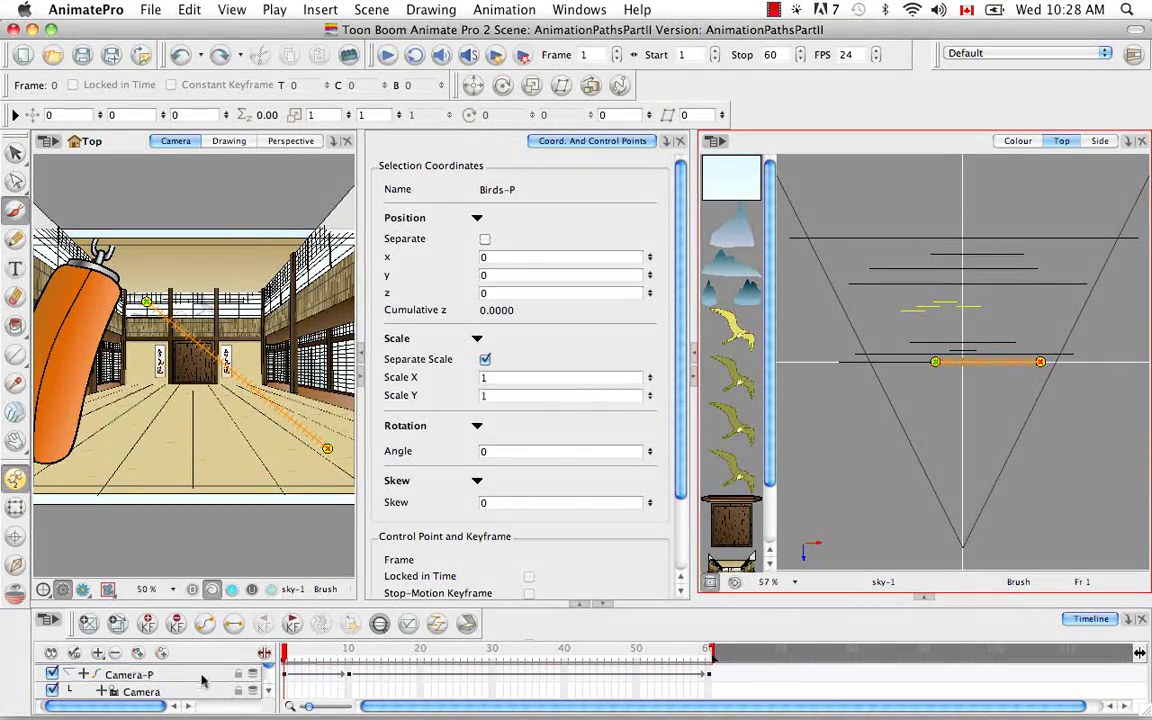
pyautogui.click(198, 676)
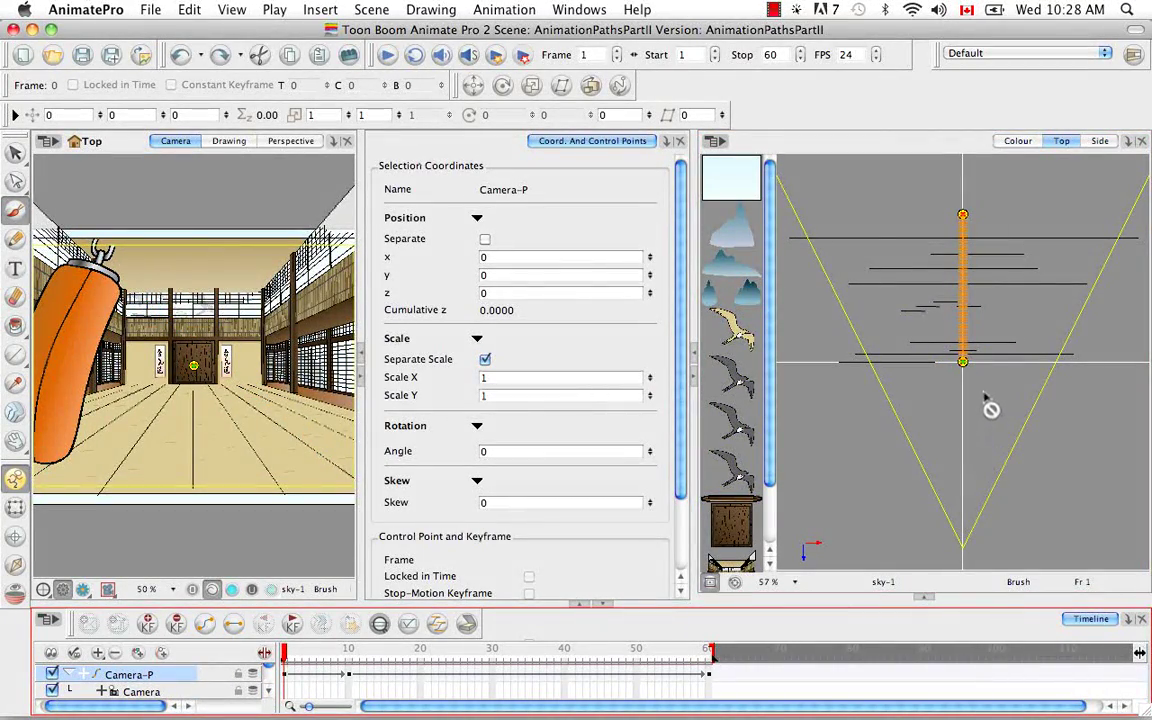
# Step: With the Transform tool at frame 30, add a control point to Camera-P's path
pyautogui.click(15, 508)
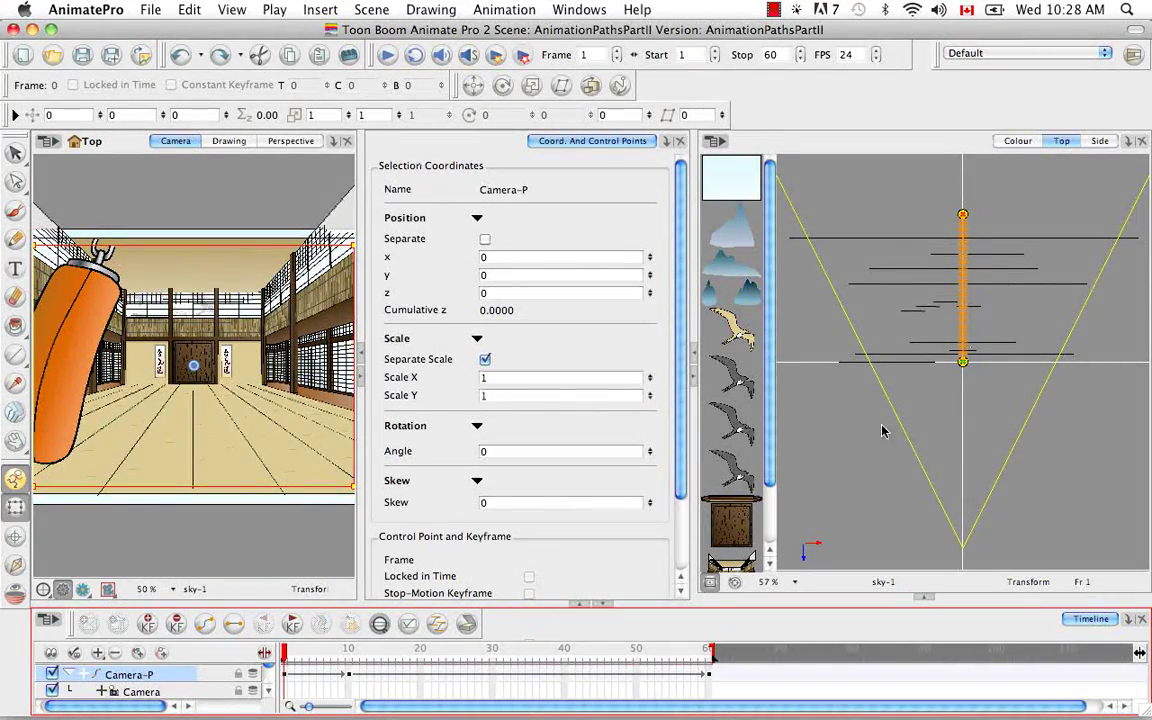
pyautogui.moveTo(284, 651); pyautogui.dragTo(493, 651)
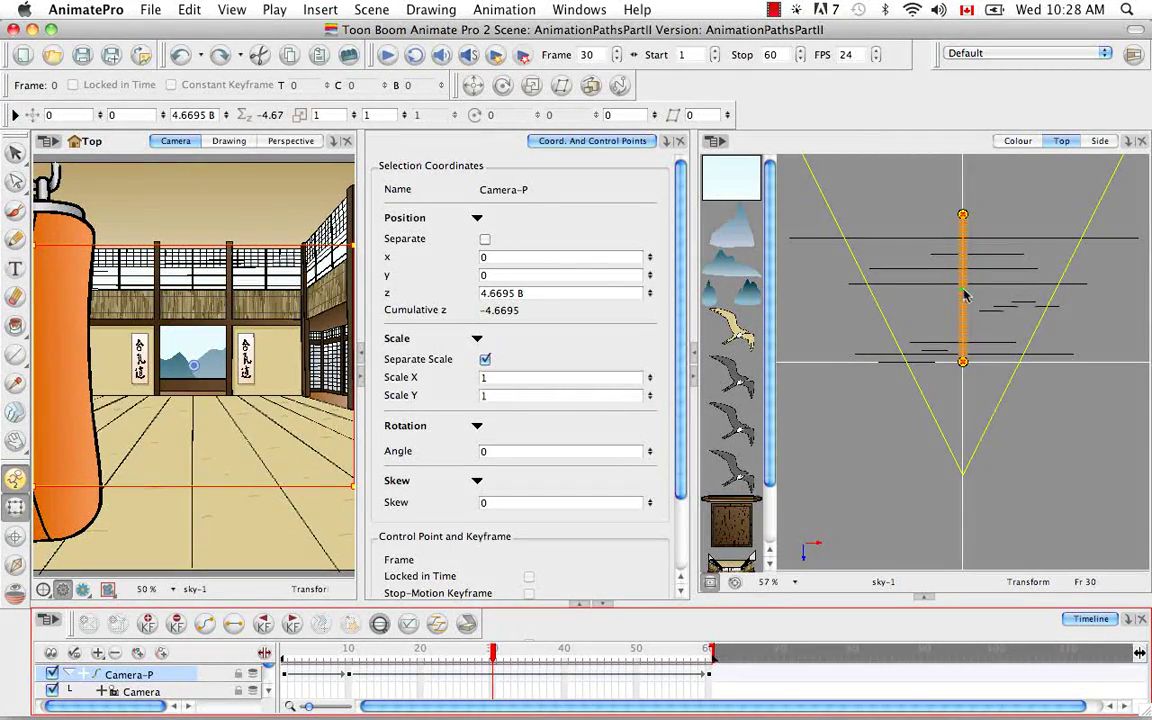
pyautogui.press('p')
# Step: Drag the new middle control point left to curve the path, then go to frame 40
pyautogui.click(963, 291)
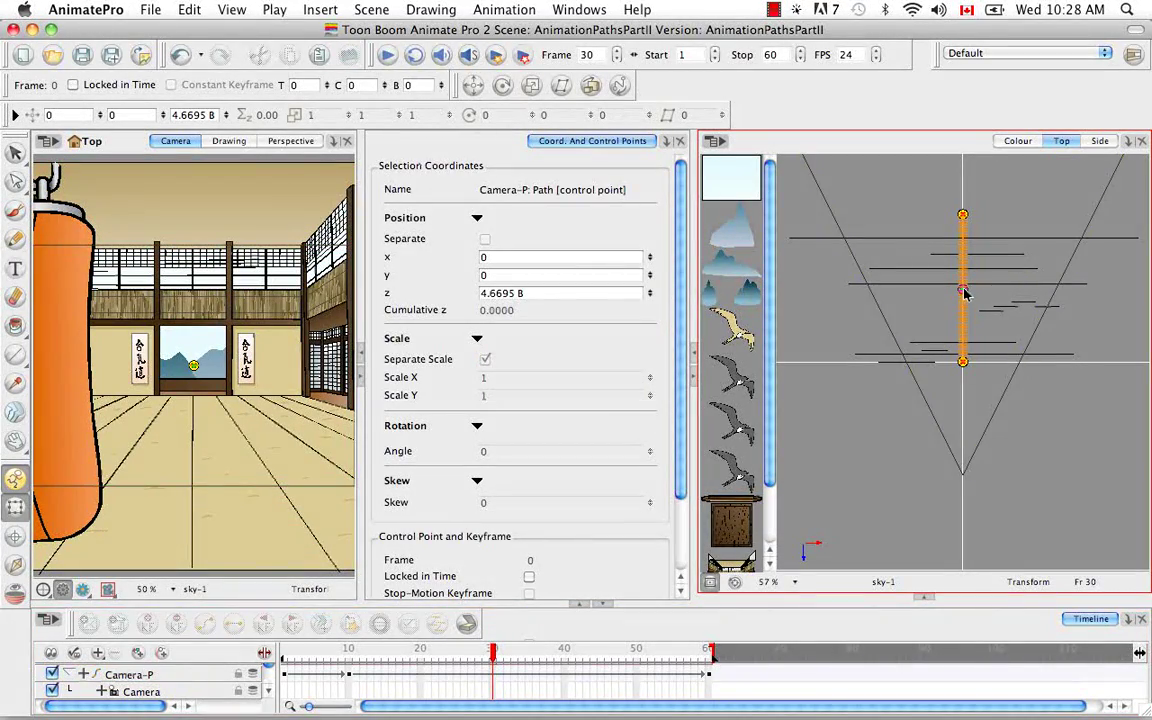
pyautogui.moveTo(965, 291); pyautogui.dragTo(908, 301)
pyautogui.press('super+z')
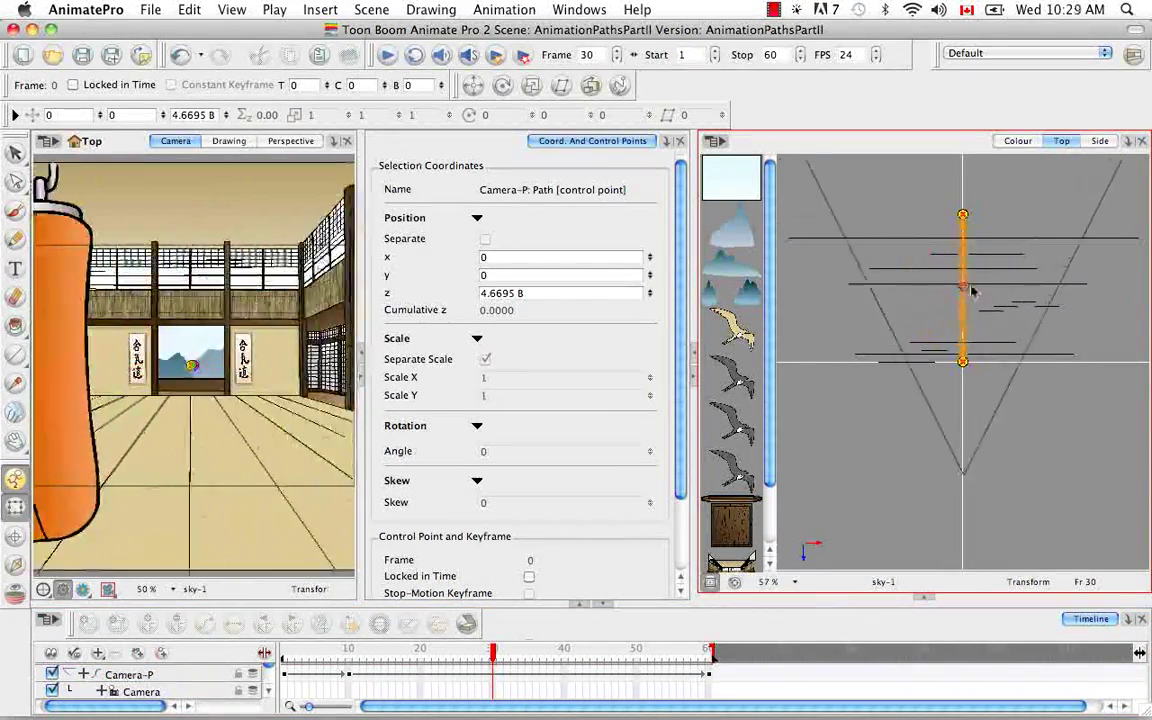
pyautogui.moveTo(978, 291); pyautogui.dragTo(914, 283)
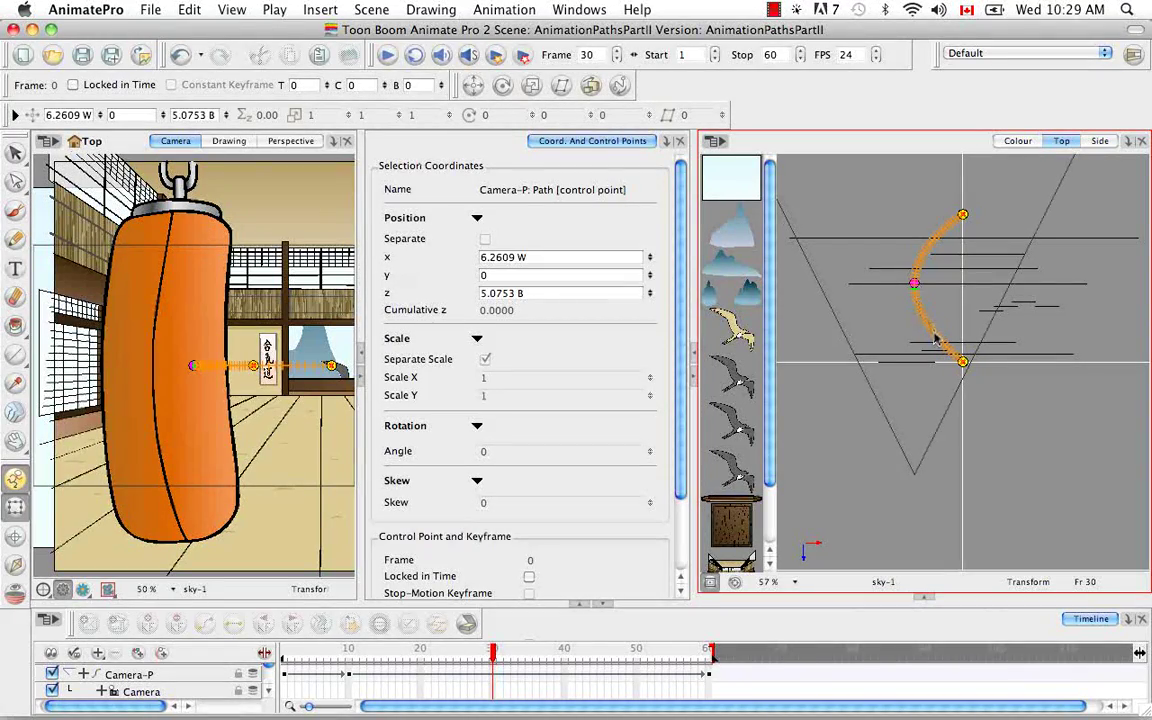
pyautogui.moveTo(492, 652); pyautogui.dragTo(565, 655)
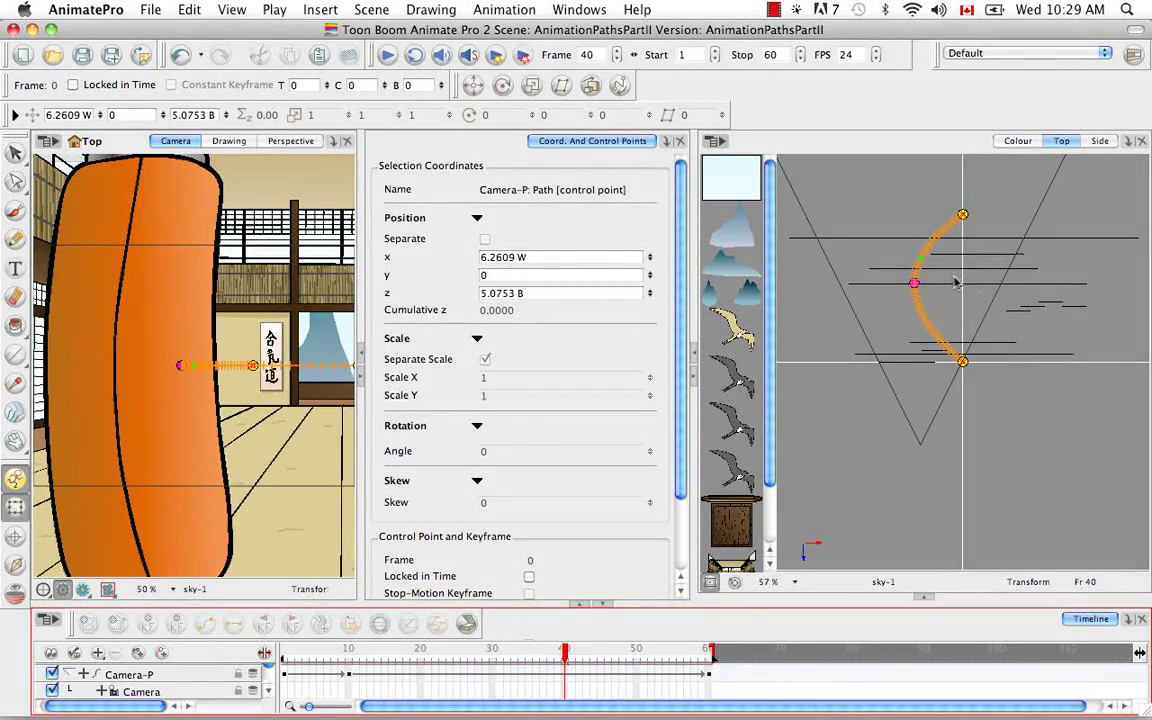
# Step: Add a second control point to Camera-P's path at frame 40 with Insert > Control Point
pyautogui.click(305, 11)
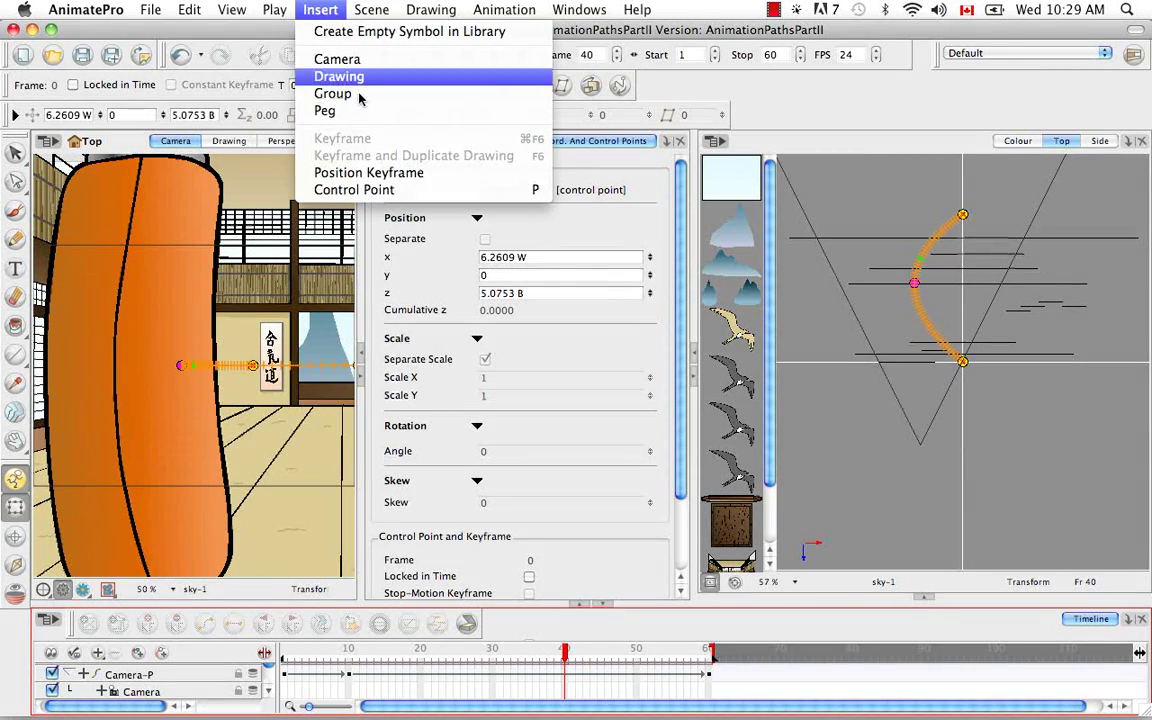
pyautogui.click(504, 190)
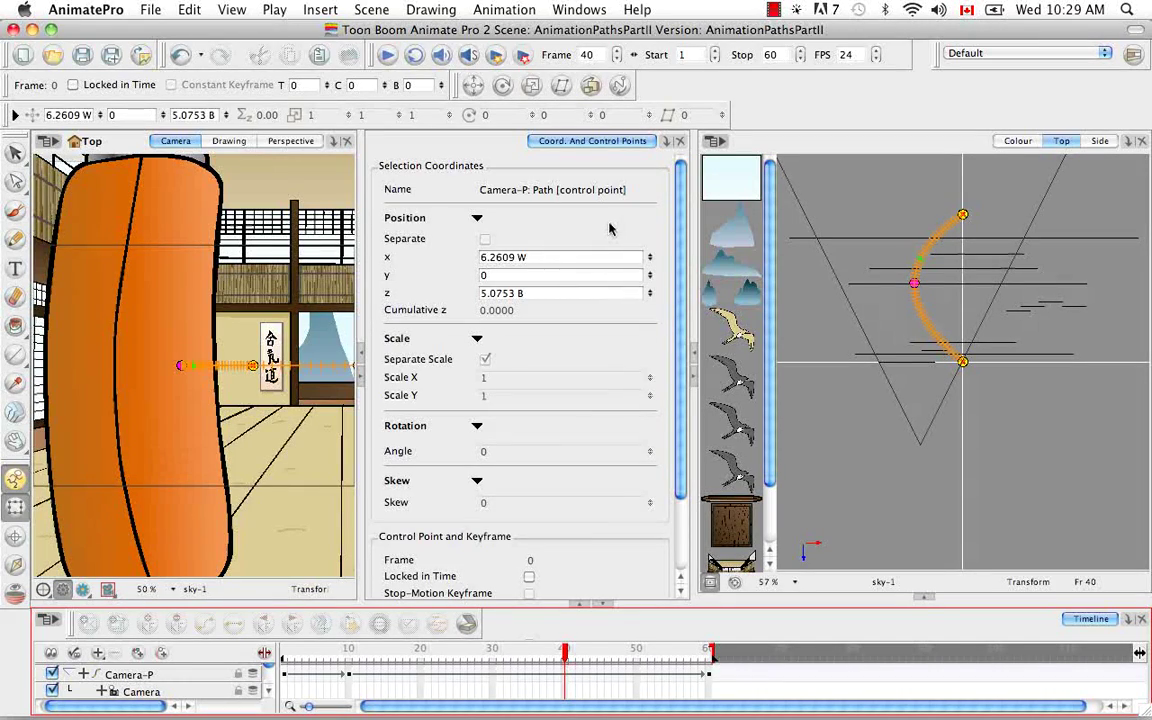
pyautogui.click(130, 674)
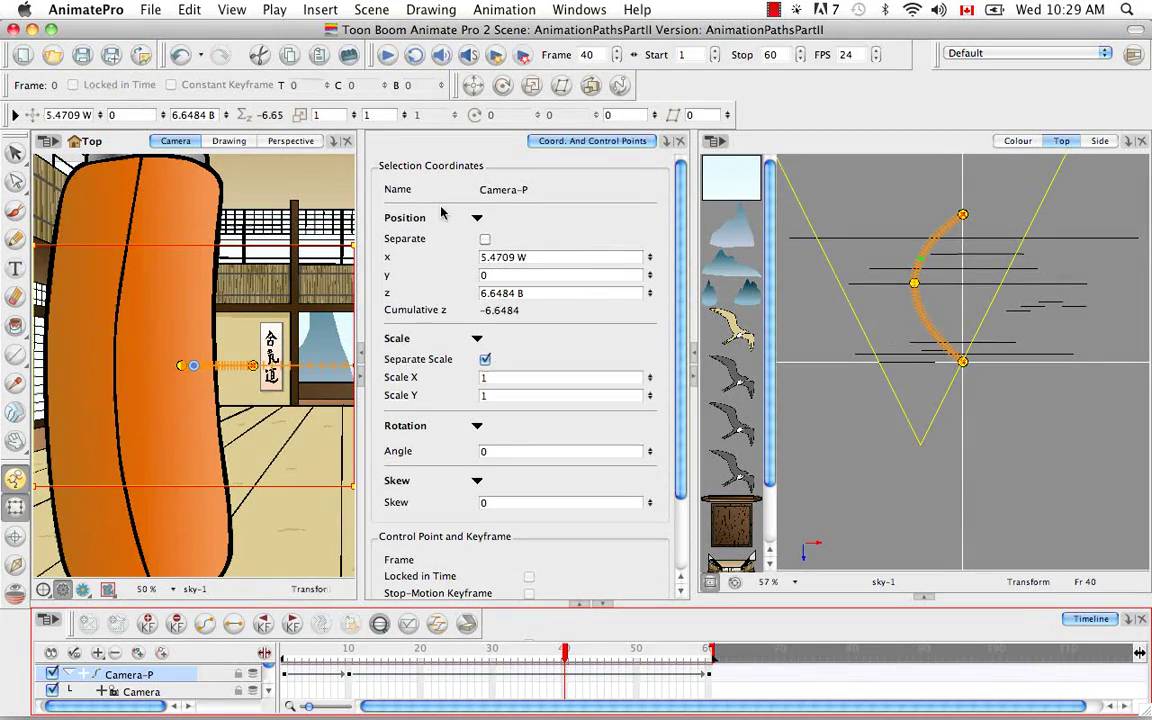
pyautogui.click(320, 9)
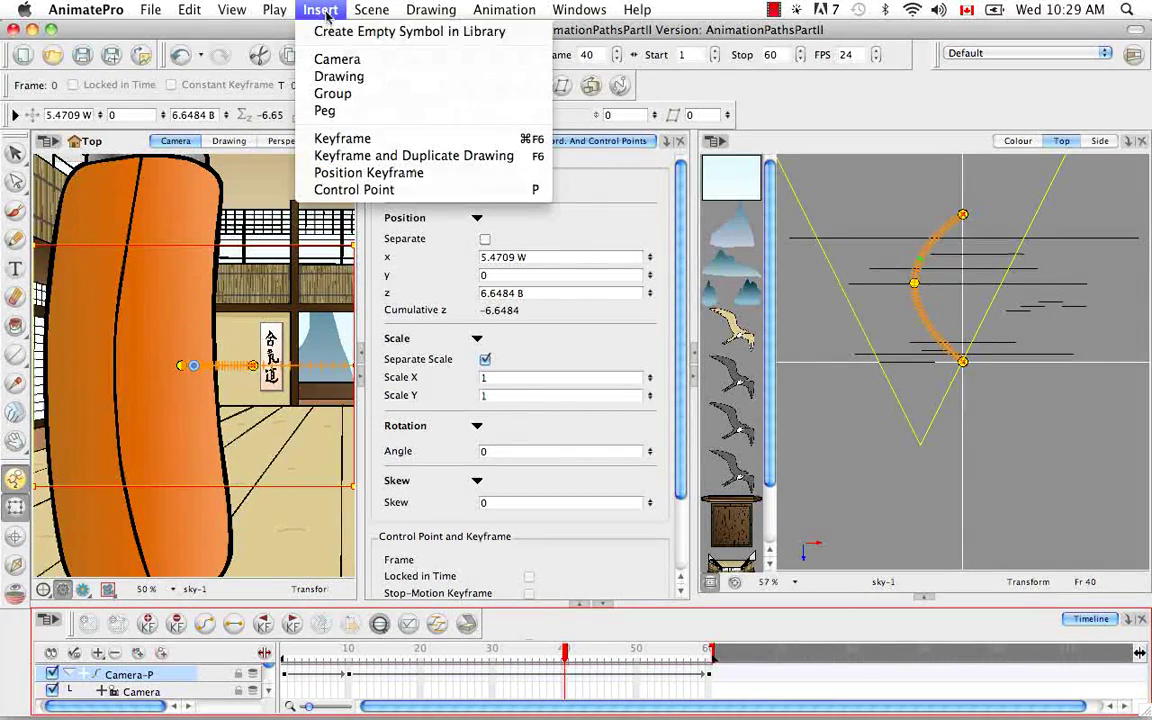
pyautogui.click(396, 190)
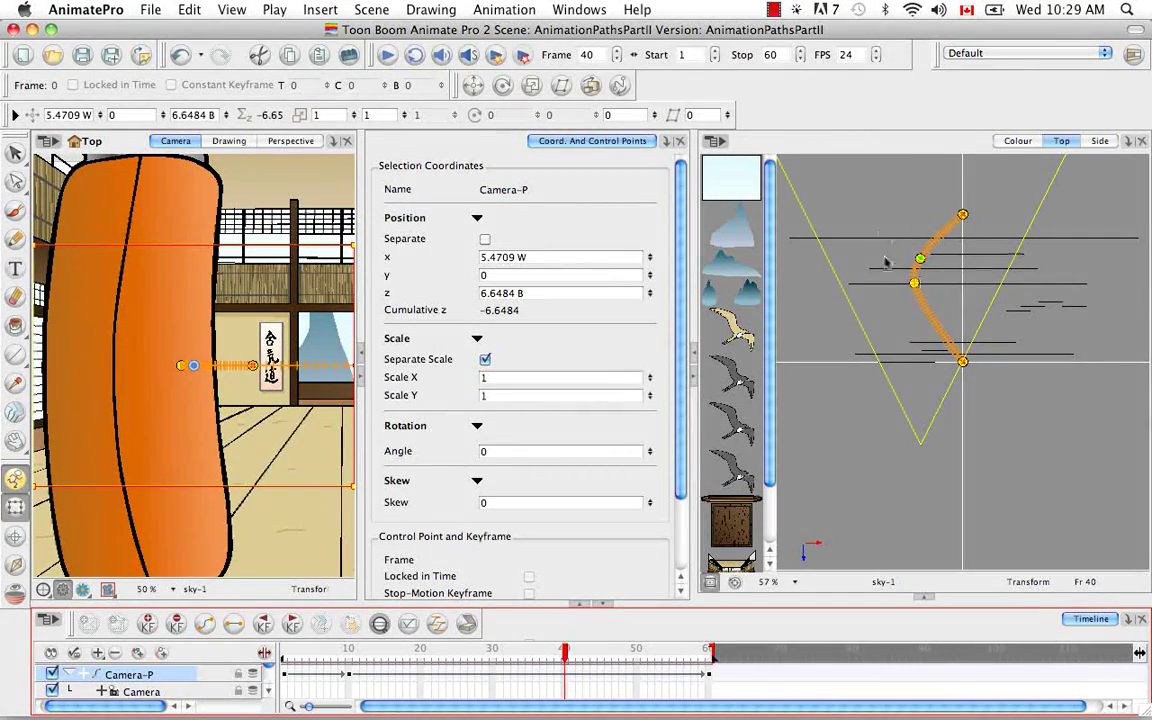
# Step: Drag the lower control point right to 4.058 E in Top view, forming an S-curve
pyautogui.click(915, 285)
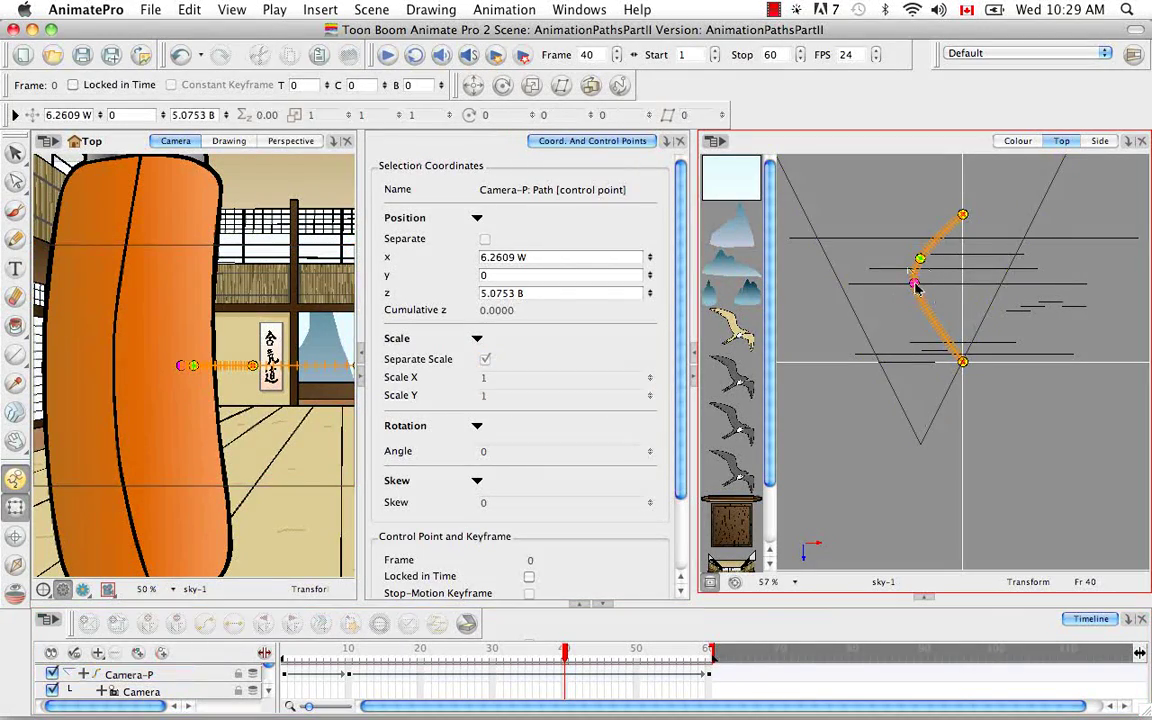
pyautogui.click(565, 653)
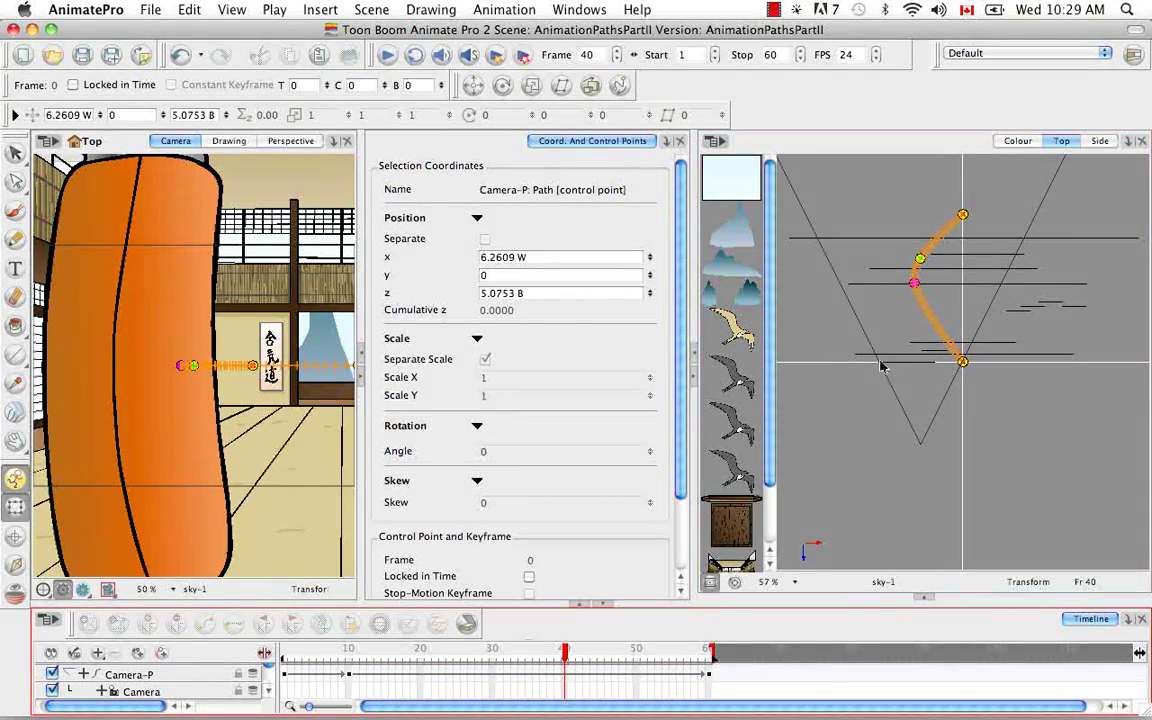
pyautogui.click(916, 287)
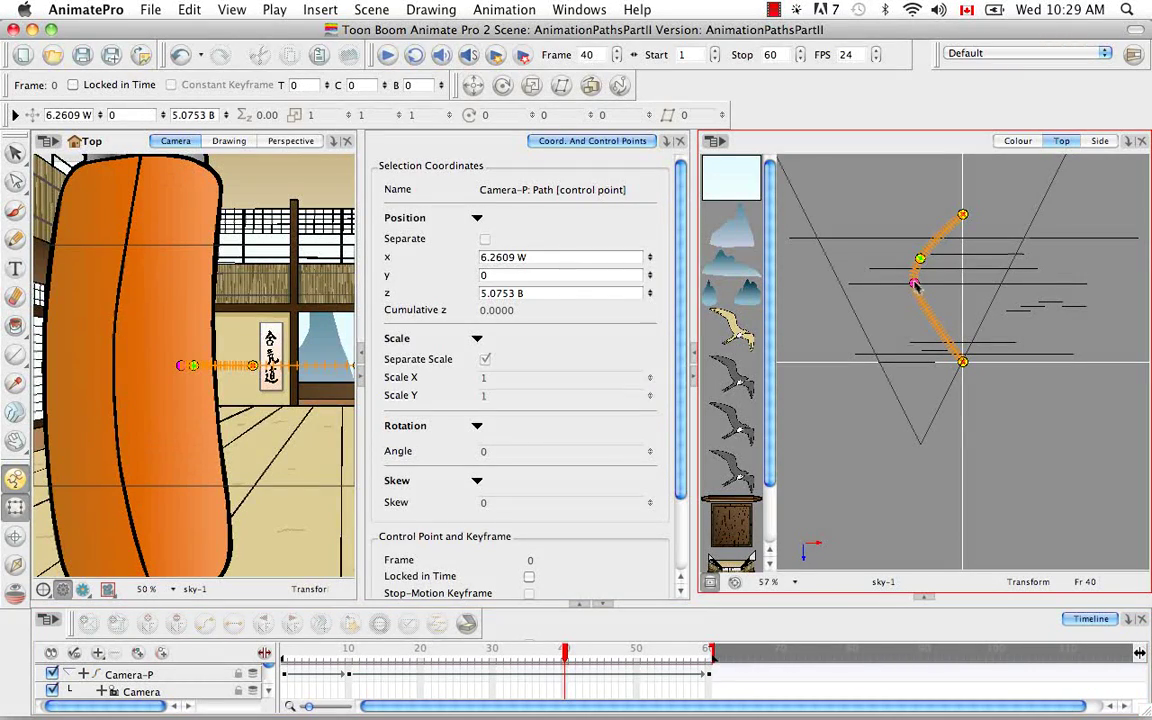
pyautogui.moveTo(918, 287); pyautogui.dragTo(994, 293)
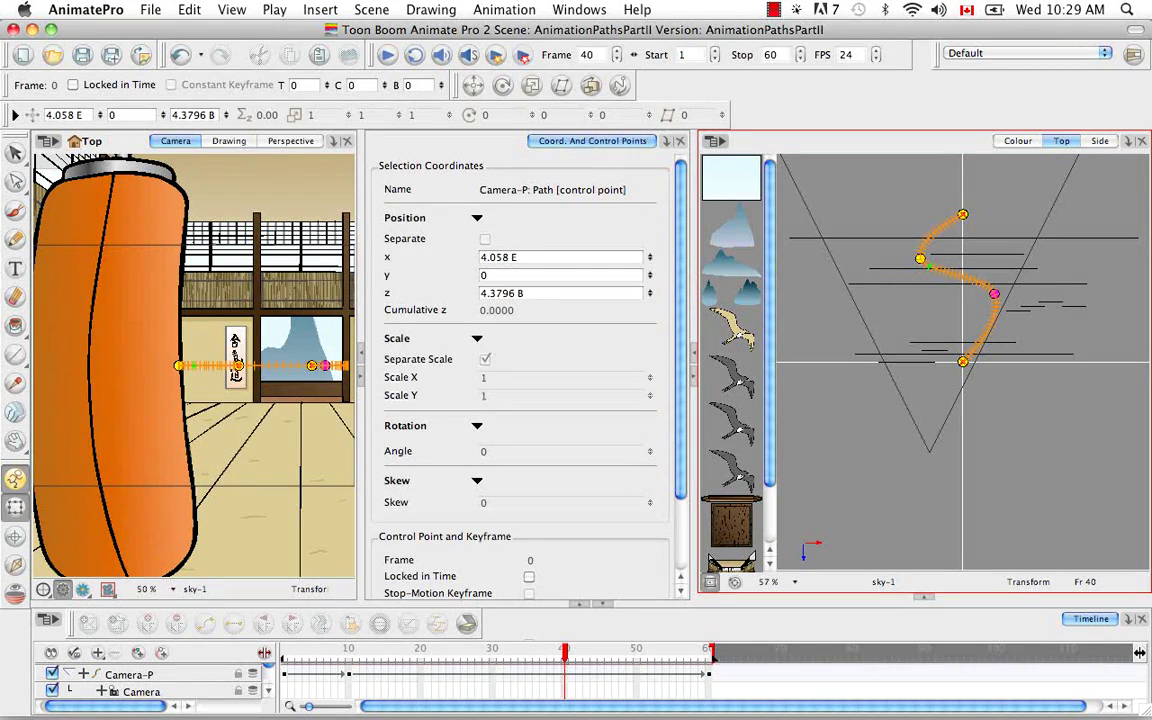
pyautogui.scroll(-3, 681, 309)
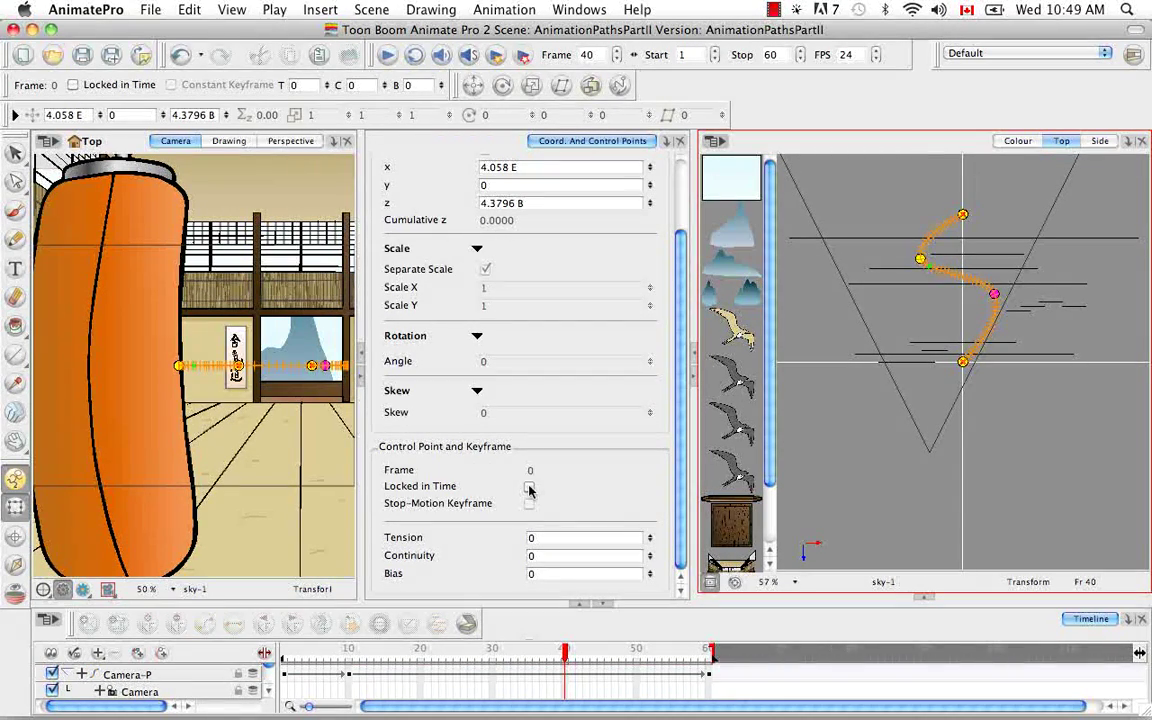
pyautogui.click(529, 488)
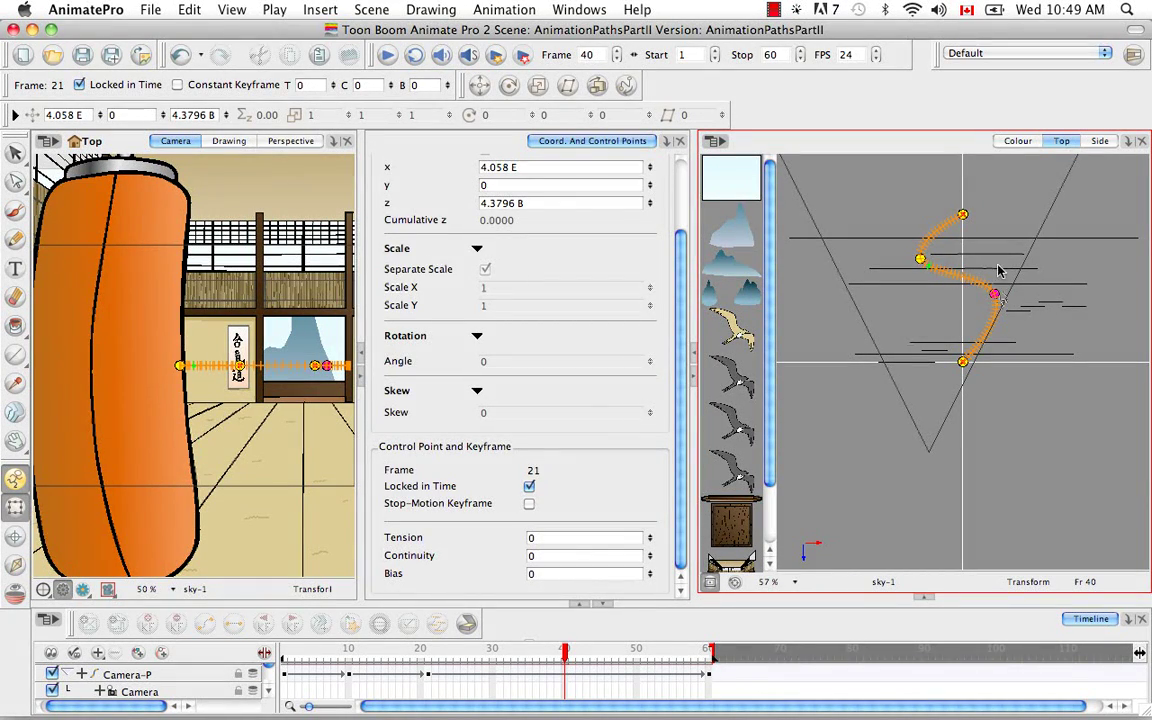
pyautogui.click(529, 487)
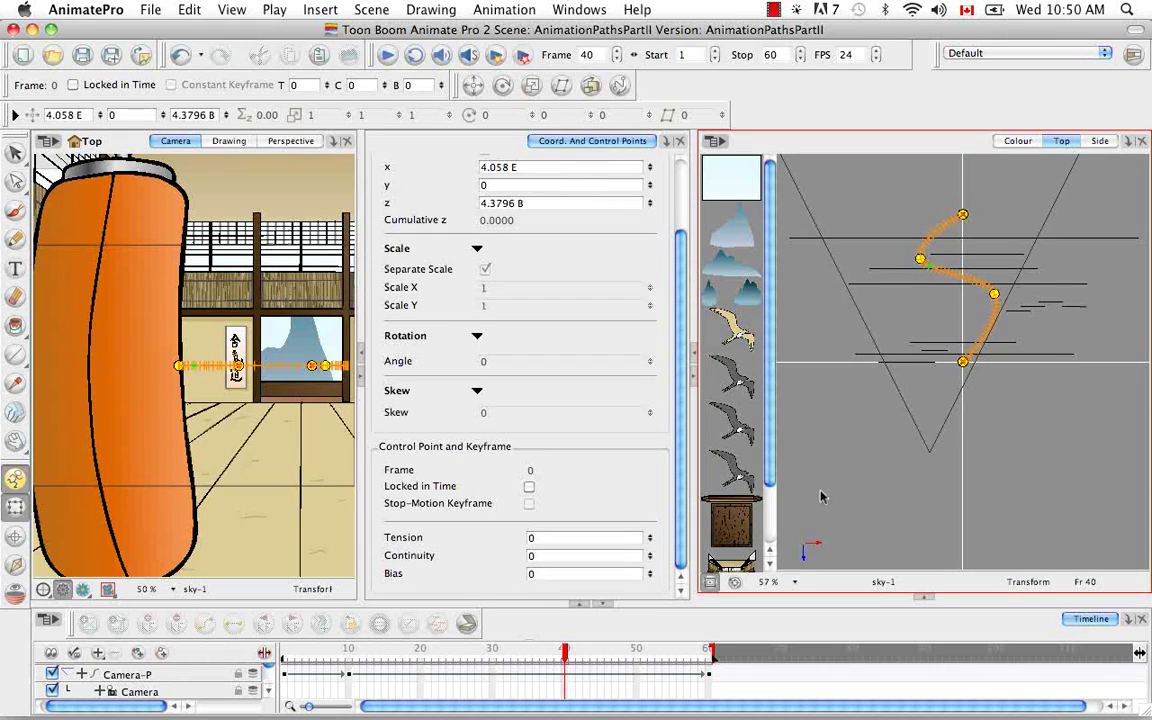
# Step: Open Camera-P's Layer Properties and its 3D Path Editor
pyautogui.click(175, 676)
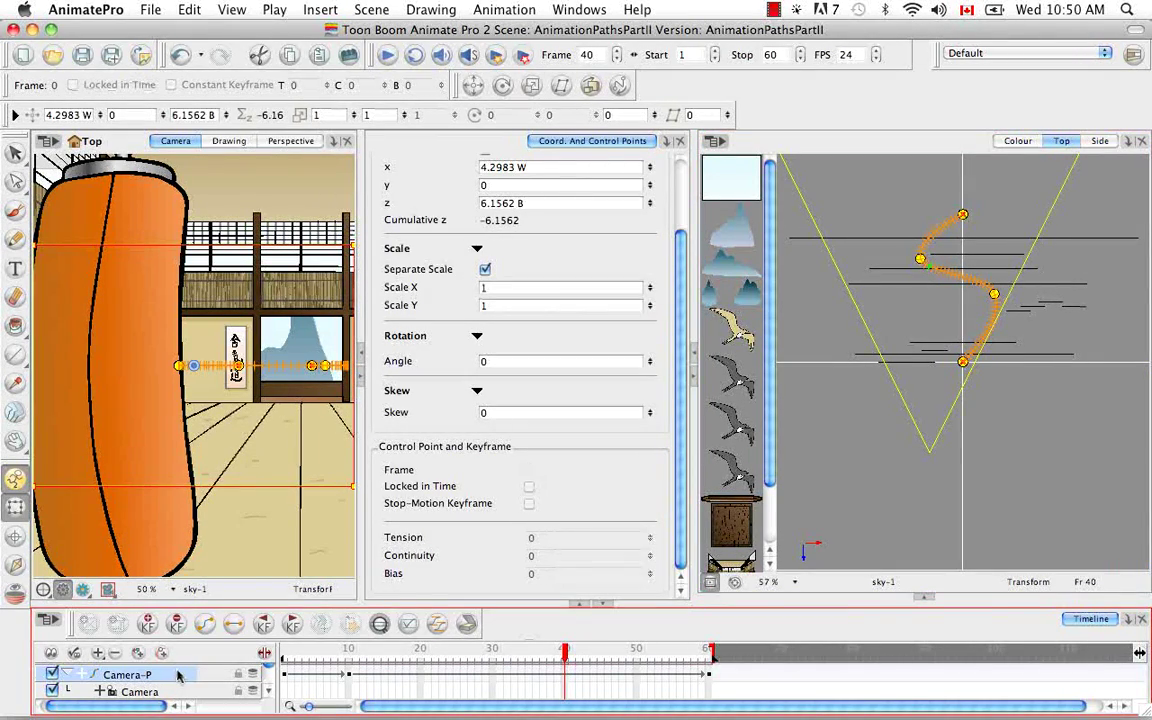
pyautogui.doubleClick(178, 676)
pyautogui.moveTo(517, 157); pyautogui.dragTo(690, 48)
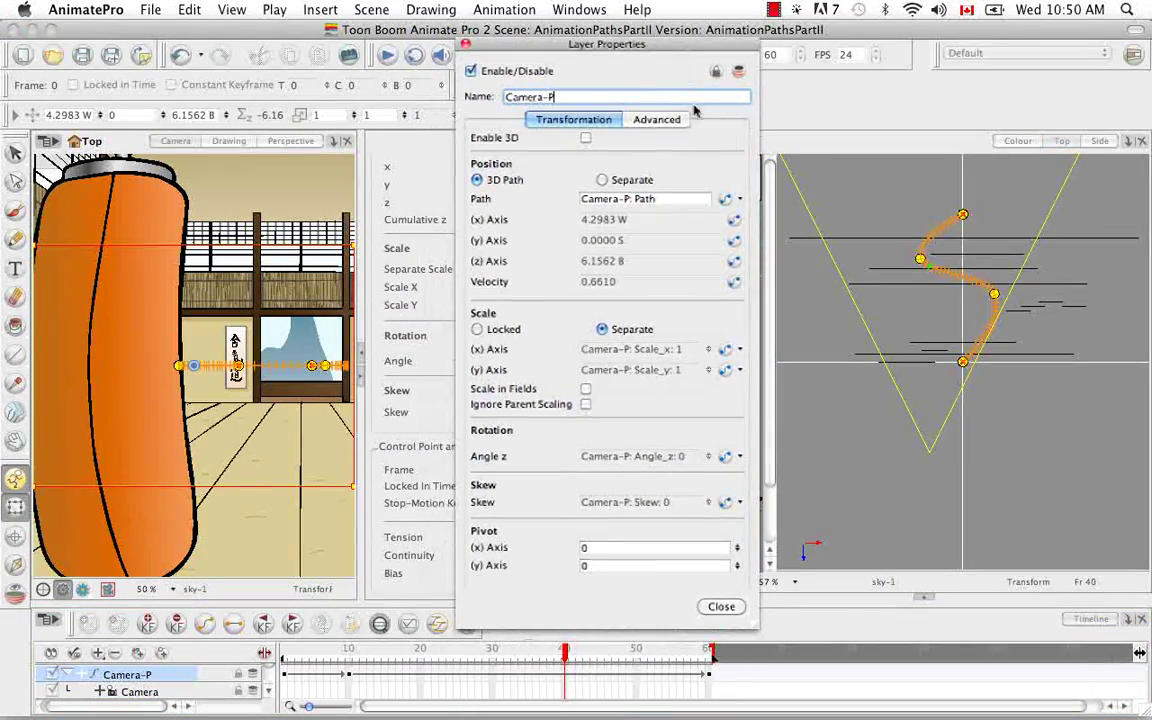
pyautogui.click(725, 199)
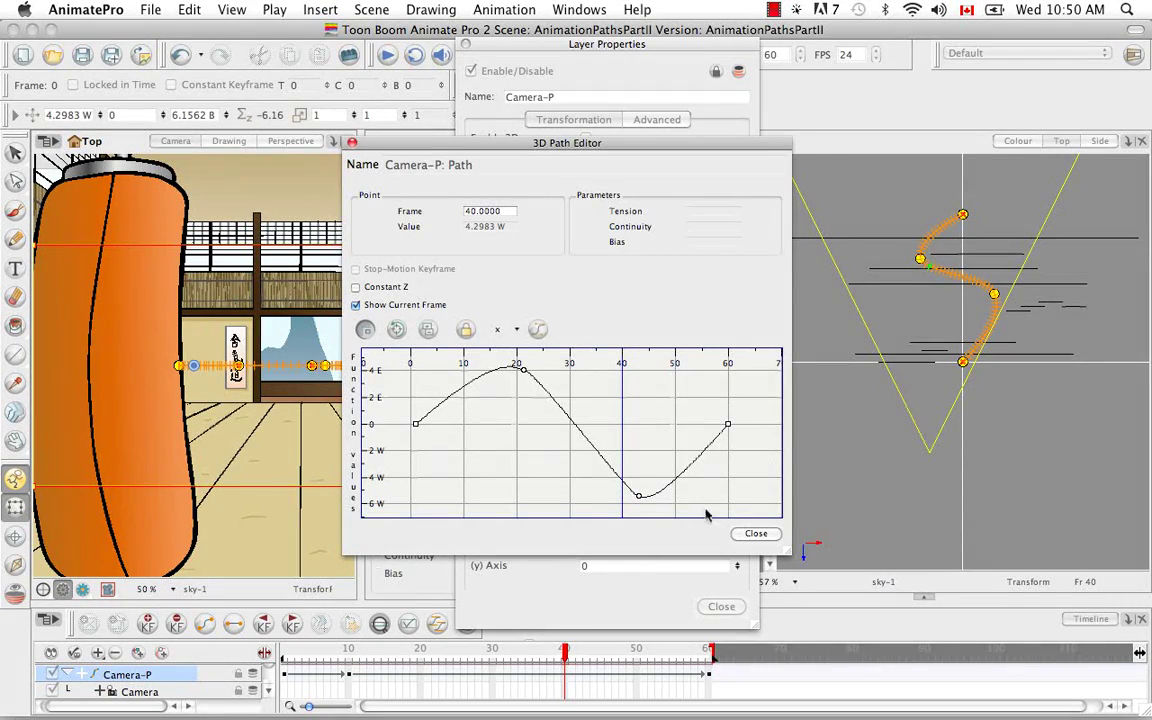
# Step: Lock the path's peak keyframe in time at frame 21, then close both editor windows
pyautogui.click(523, 372)
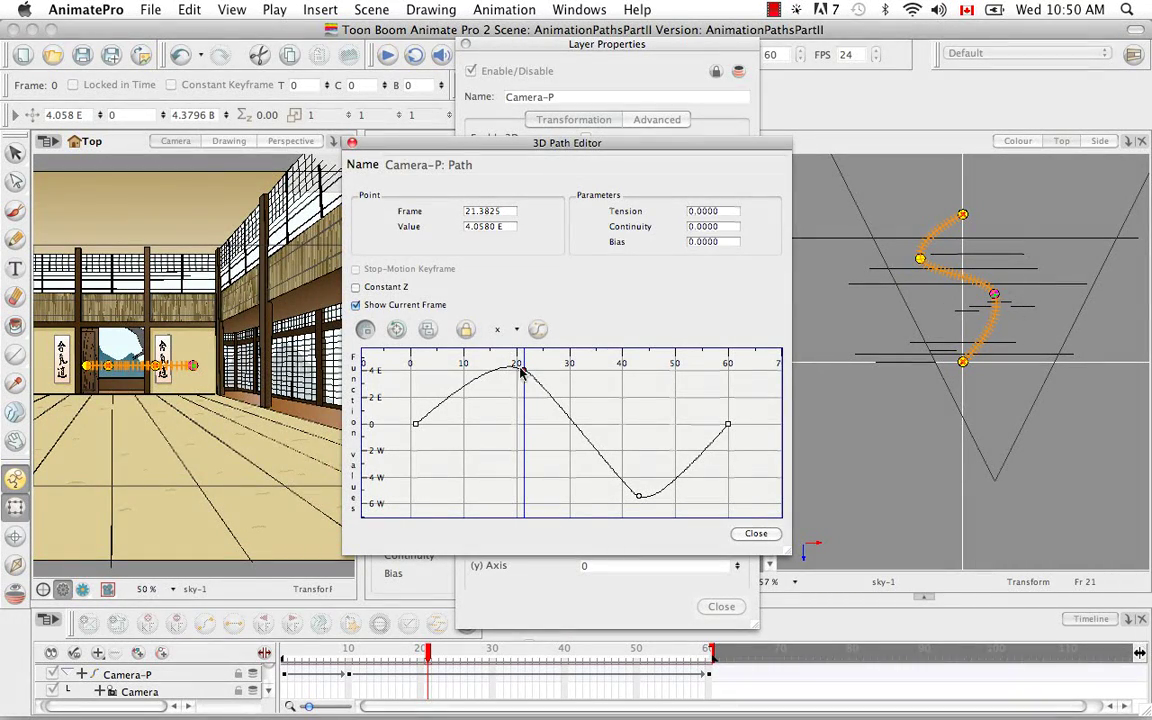
pyautogui.click(465, 330)
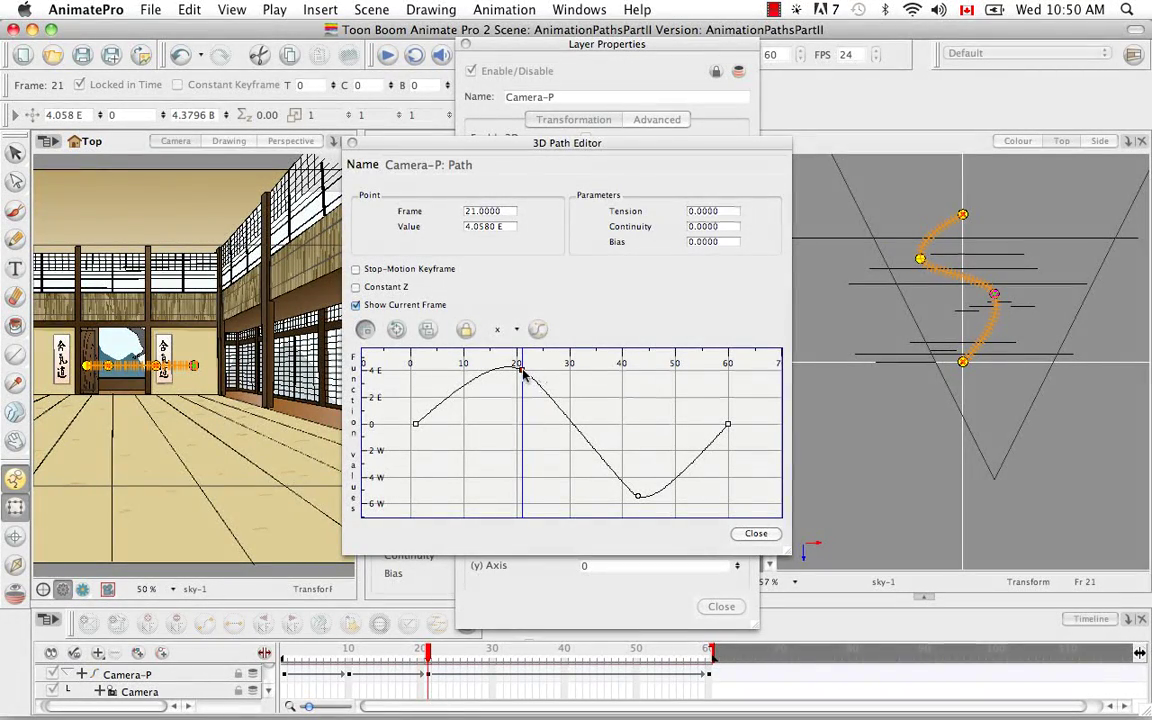
pyautogui.click(440, 298)
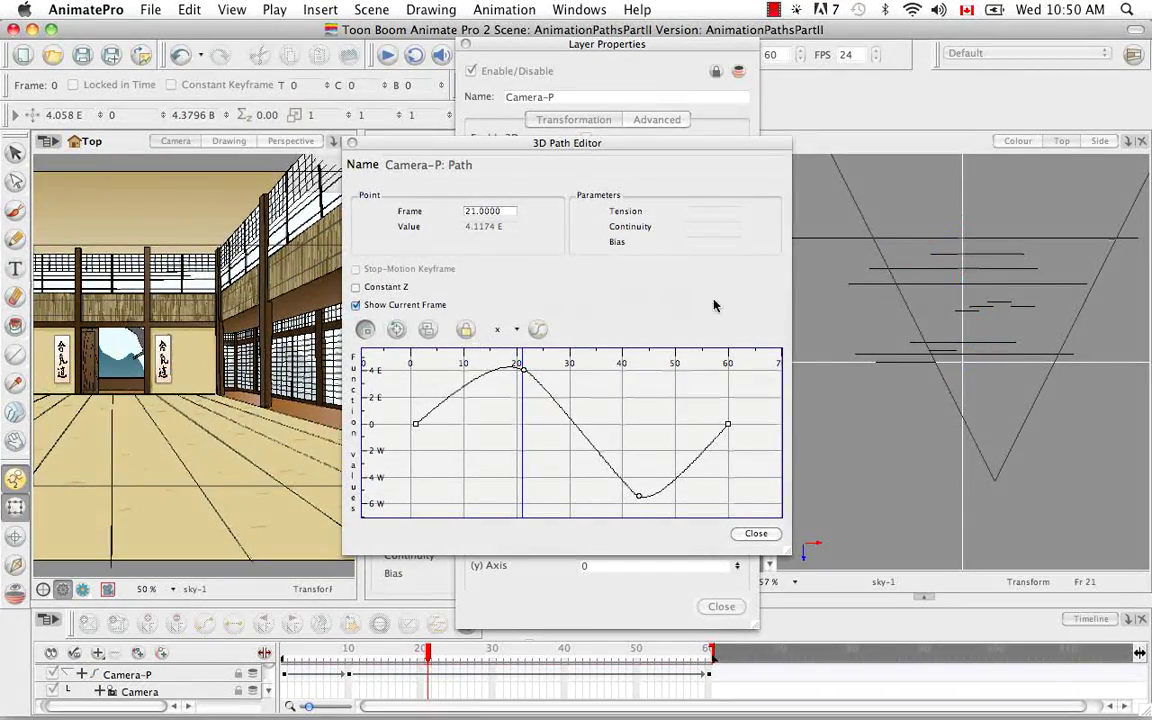
pyautogui.click(755, 534)
pyautogui.click(720, 607)
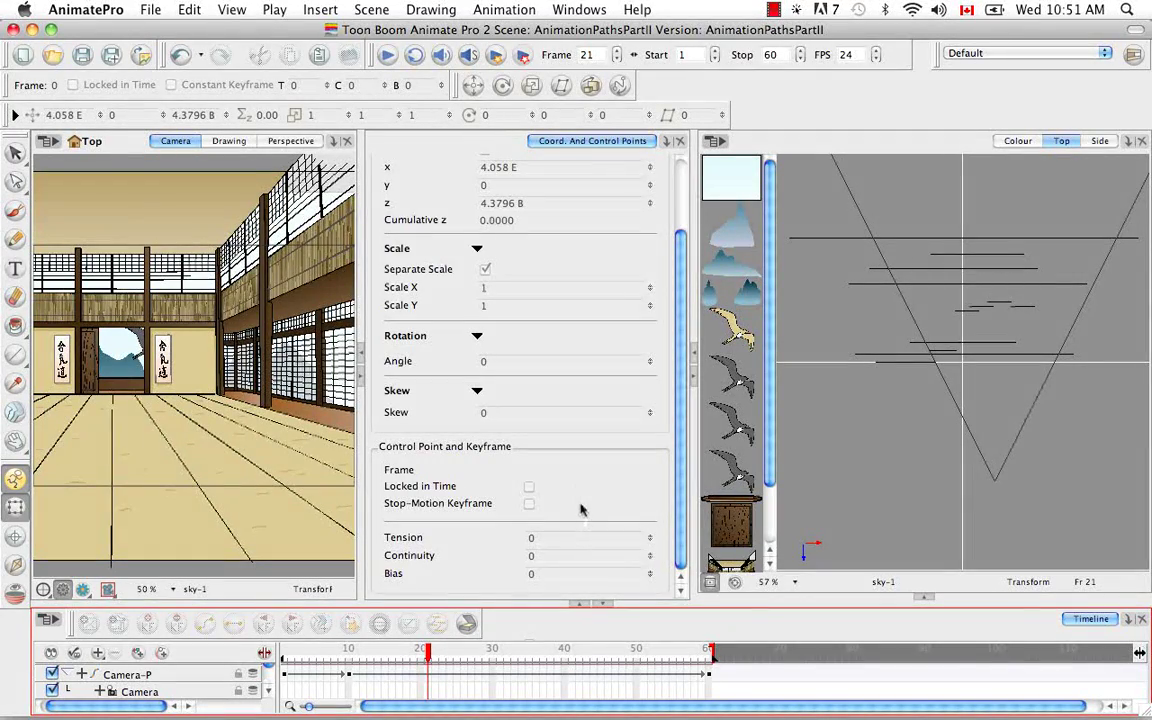
# Step: Select Camera-P's right-hand control point and raise its Tension to 1
pyautogui.click(127, 674)
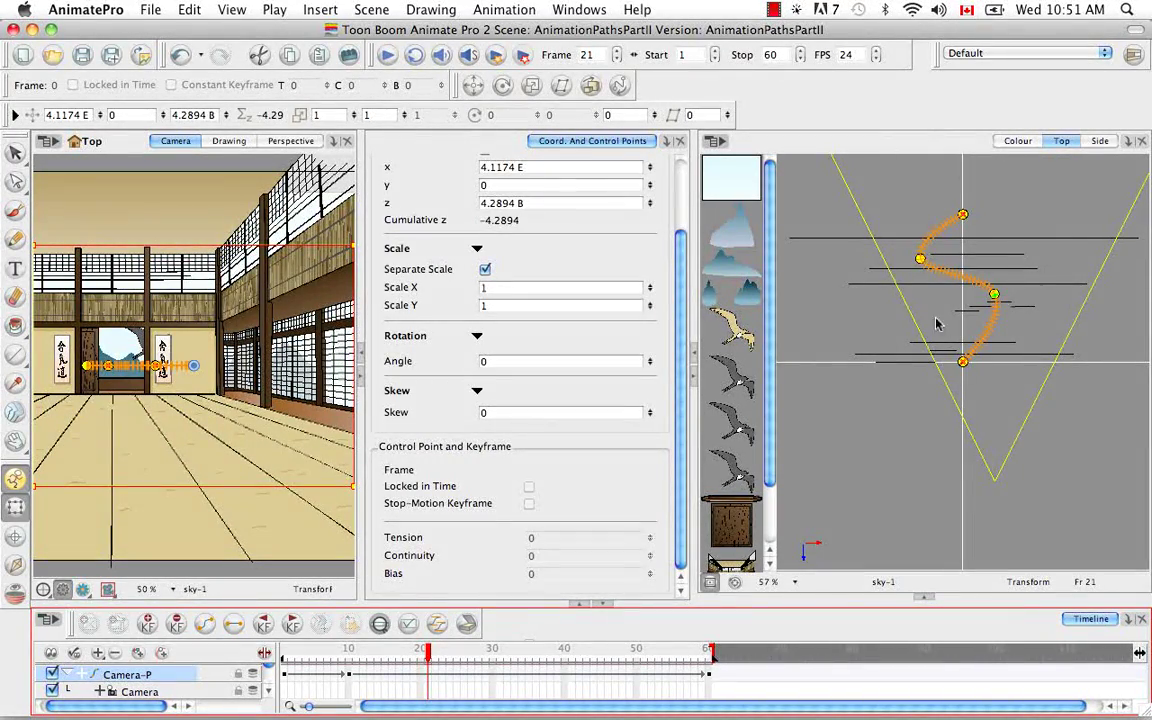
pyautogui.click(920, 259)
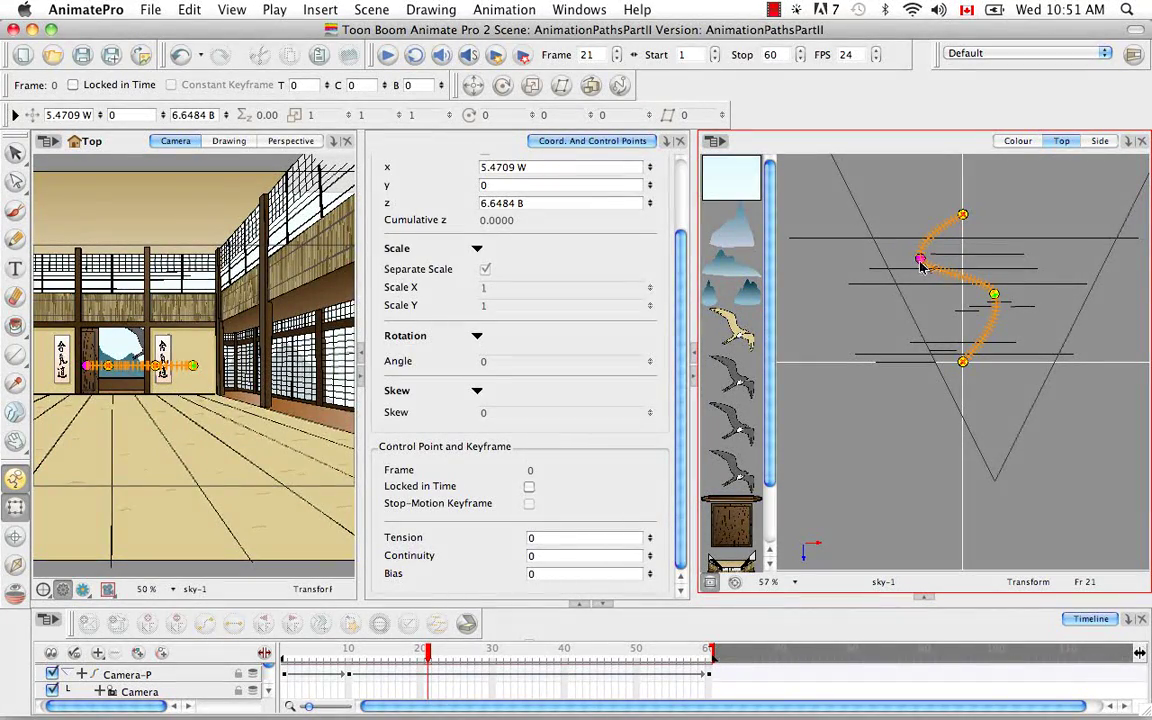
pyautogui.moveTo(650, 540); pyautogui.dragTo(647, 491)
pyautogui.moveTo(640, 412); pyautogui.dragTo(648, 180)
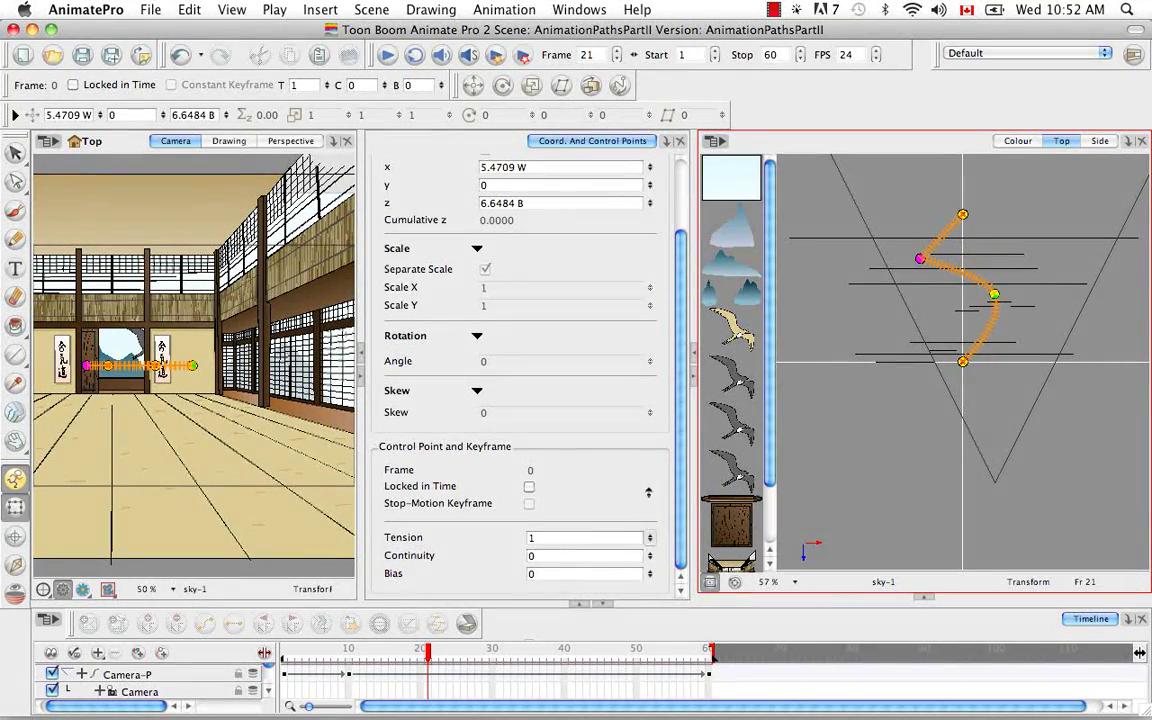
# Step: Lower the control point's Tension down to -1, then set it to 0
pyautogui.click(650, 541)
pyautogui.click(650, 541)
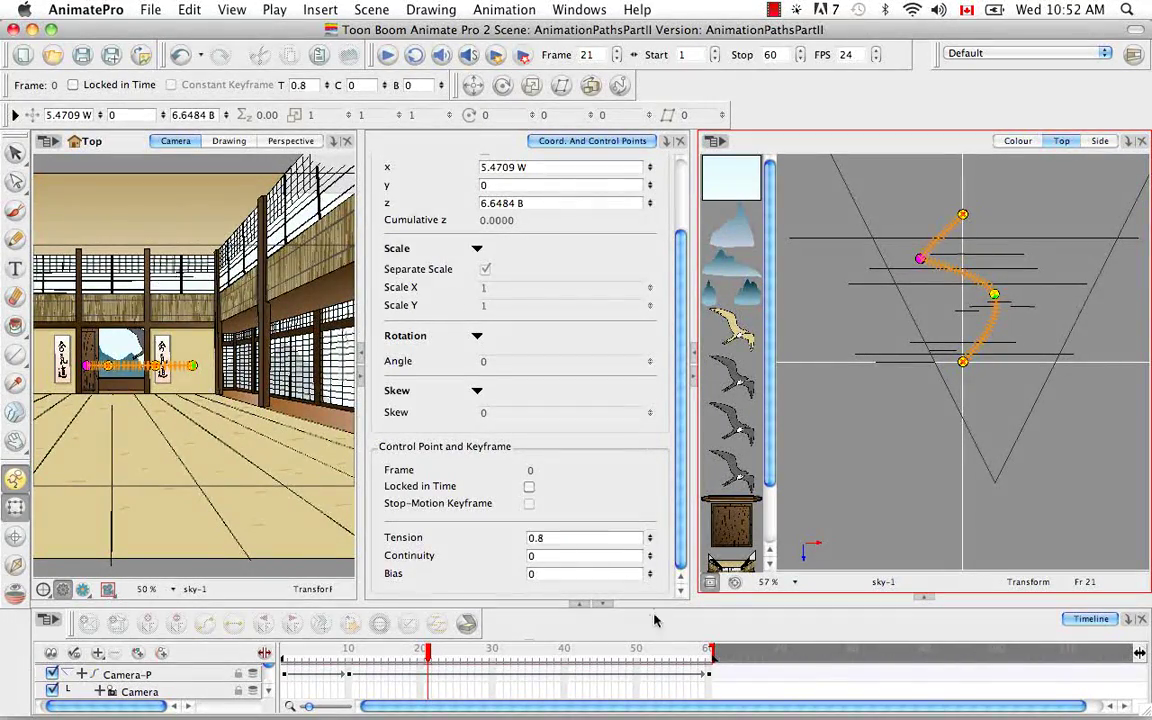
pyautogui.moveTo(650, 541)
pyautogui.mouseDown()
pyautogui.moveTo(655, 601)
pyautogui.moveTo(589, 490)
pyautogui.moveTo(589, 548)
pyautogui.moveTo(652, 540)
pyautogui.moveTo(487, 485)
pyautogui.moveTo(592, 560)
pyautogui.moveTo(648, 540)
pyautogui.mouseUp()
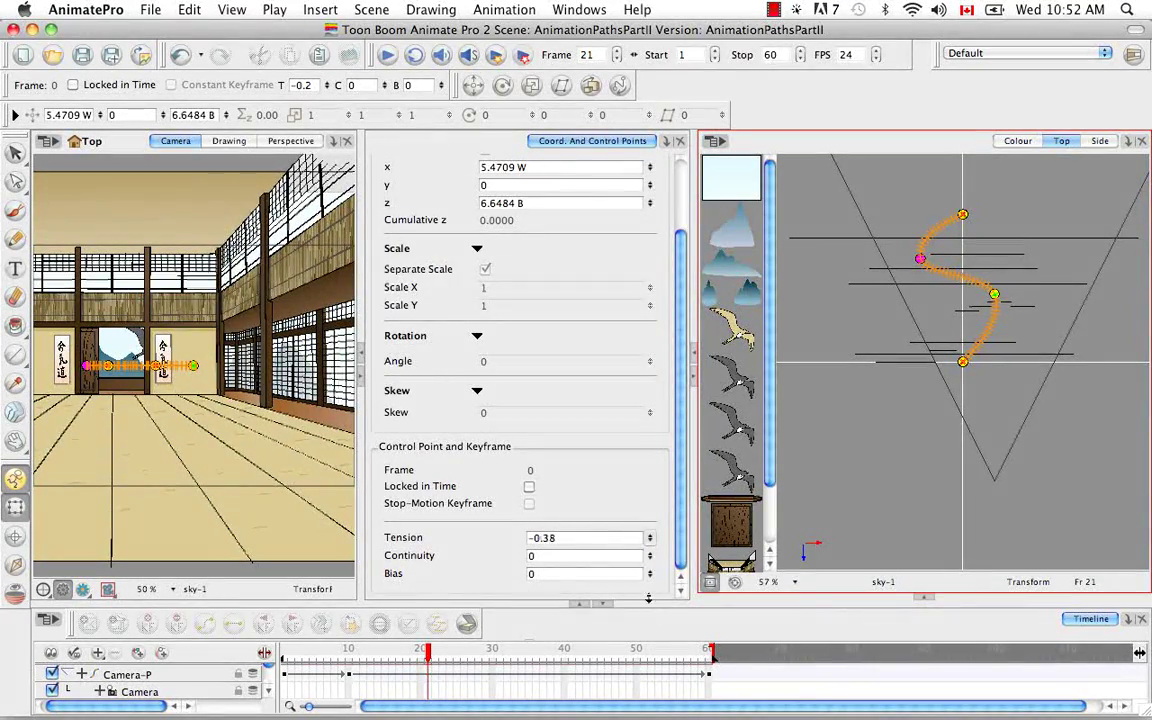
pyautogui.moveTo(648, 605); pyautogui.dragTo(651, 641)
pyautogui.doubleClick(545, 538)
pyautogui.write('0')
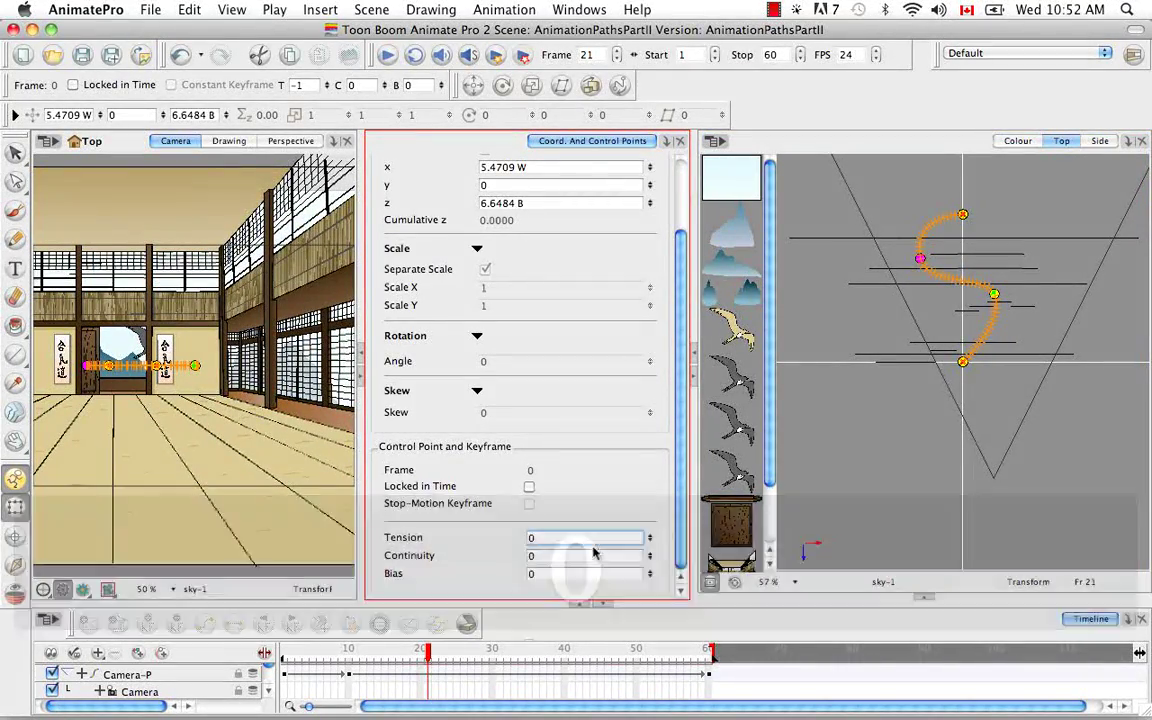
pyautogui.press('Return')
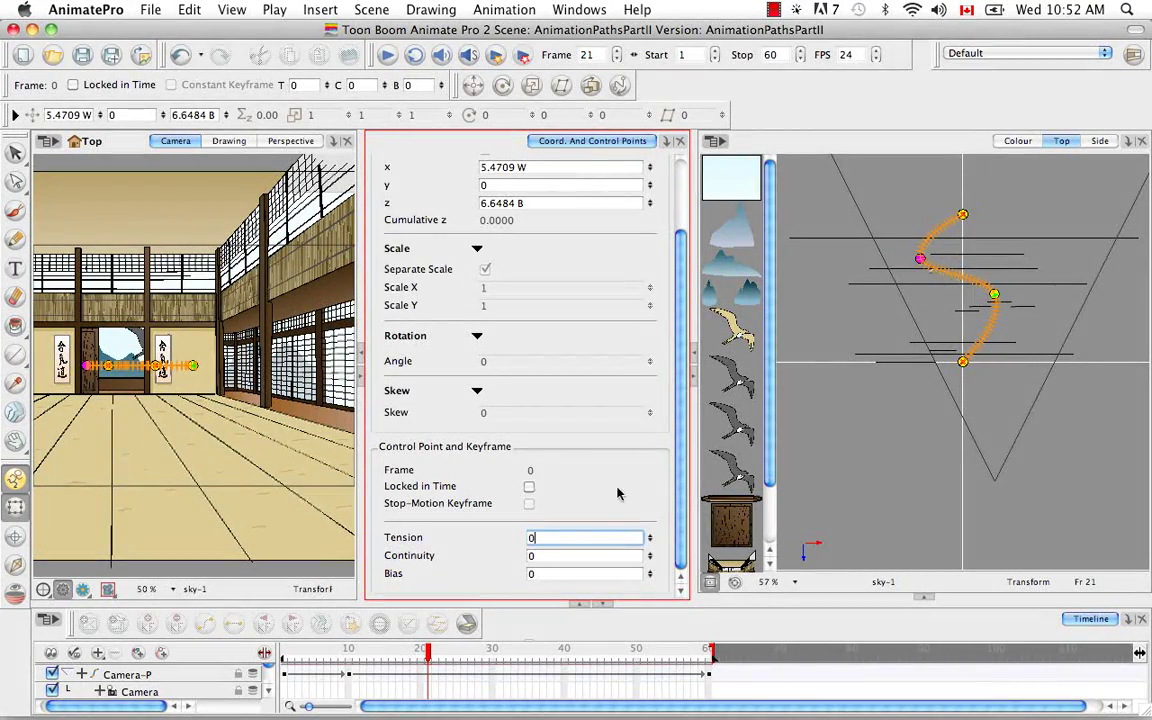
pyautogui.moveTo(651, 558); pyautogui.dragTo(651, 556)
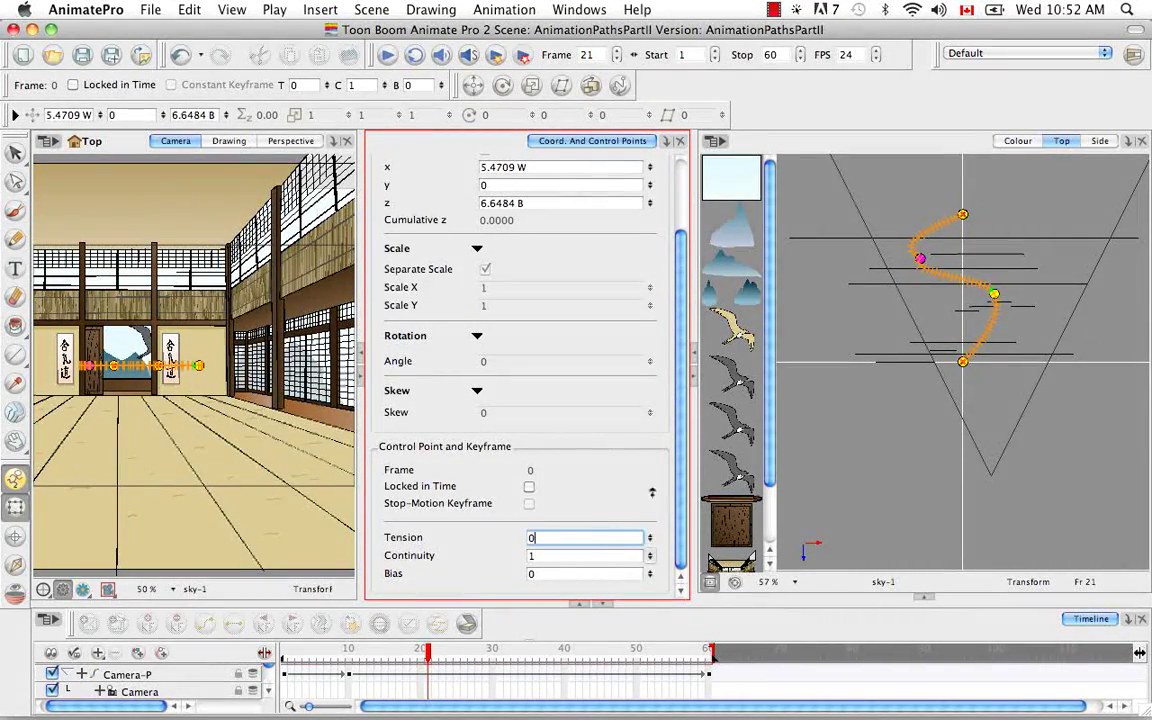
pyautogui.press('Tab')
pyautogui.write('0.72')
pyautogui.press('Return')
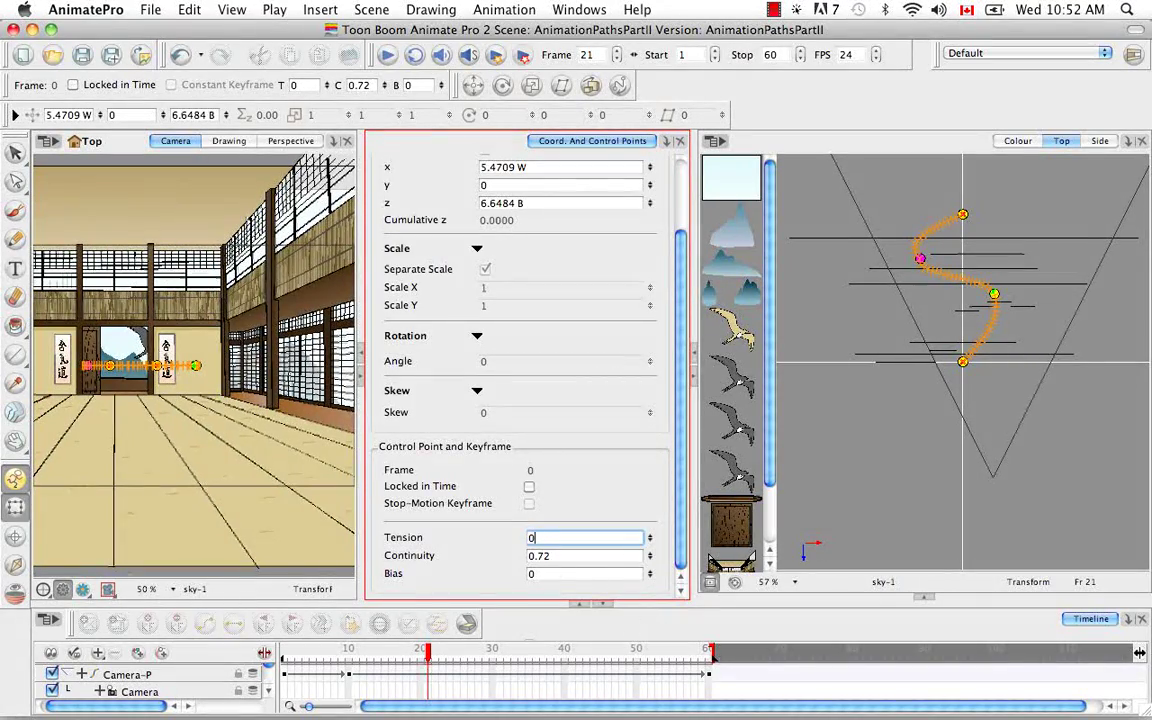
pyautogui.write('0')
pyautogui.press('Return')
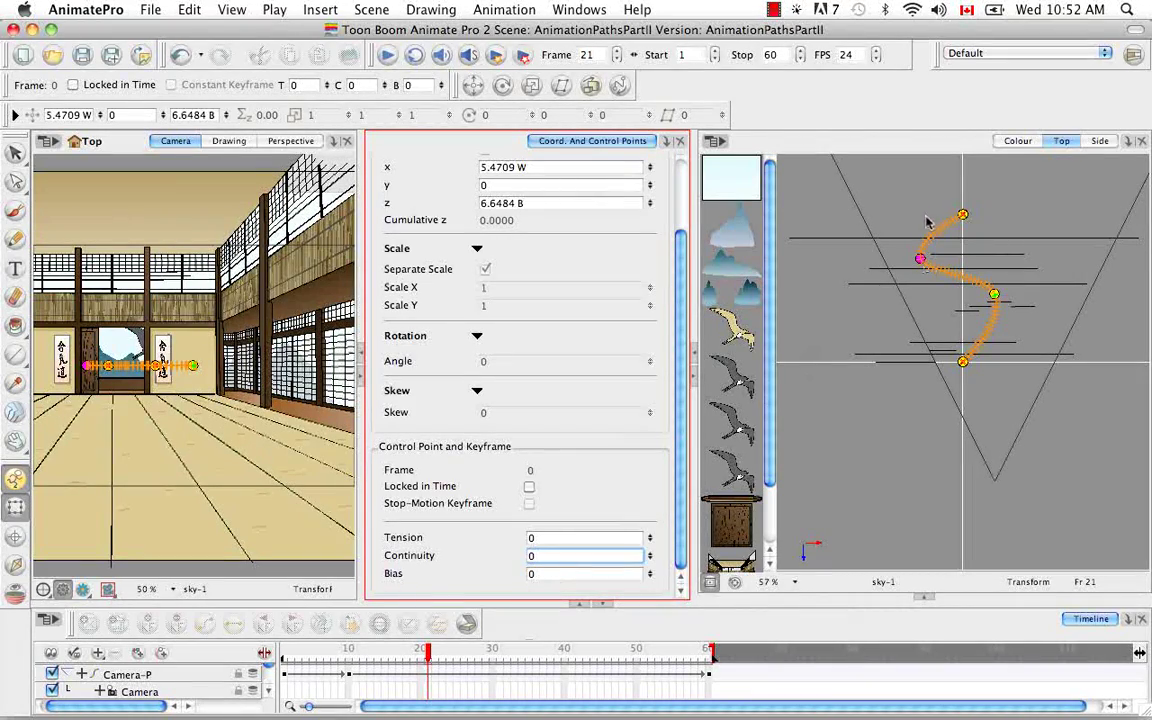
pyautogui.moveTo(650, 573); pyautogui.dragTo(656, 471)
pyautogui.click(650, 569)
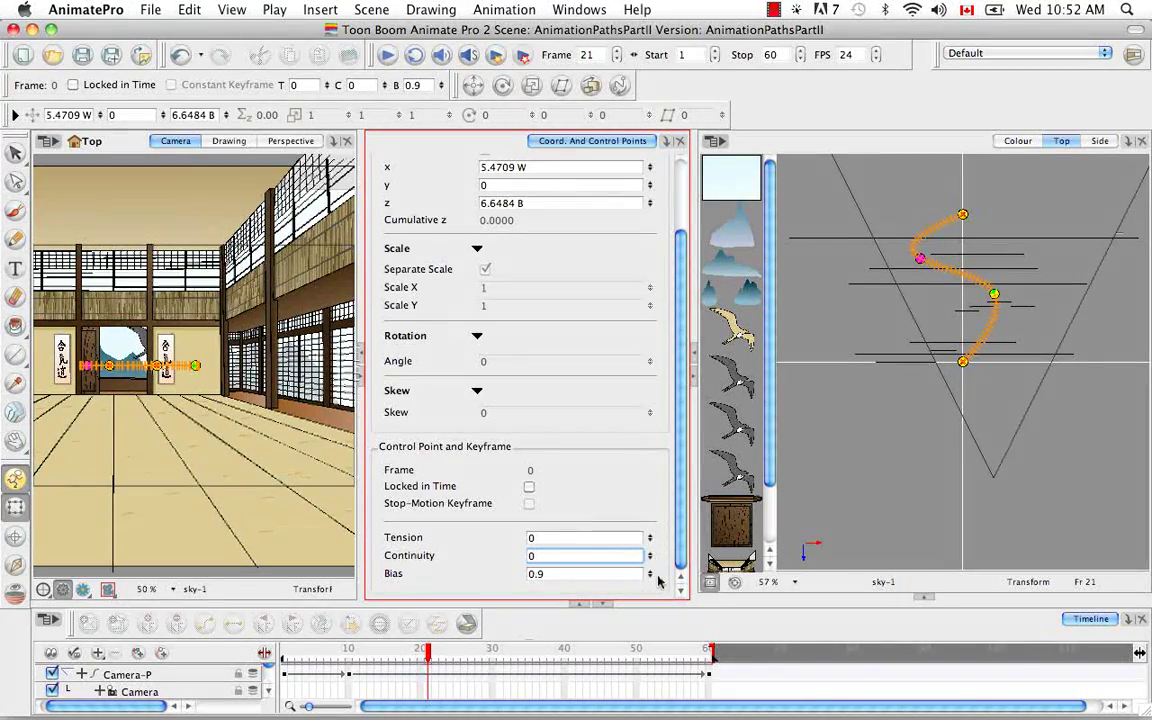
pyautogui.moveTo(650, 573)
pyautogui.mouseDown()
pyautogui.moveTo(650, 595)
pyautogui.moveTo(648, 576)
pyautogui.mouseUp()
pyautogui.moveTo(651, 638); pyautogui.dragTo(659, 641)
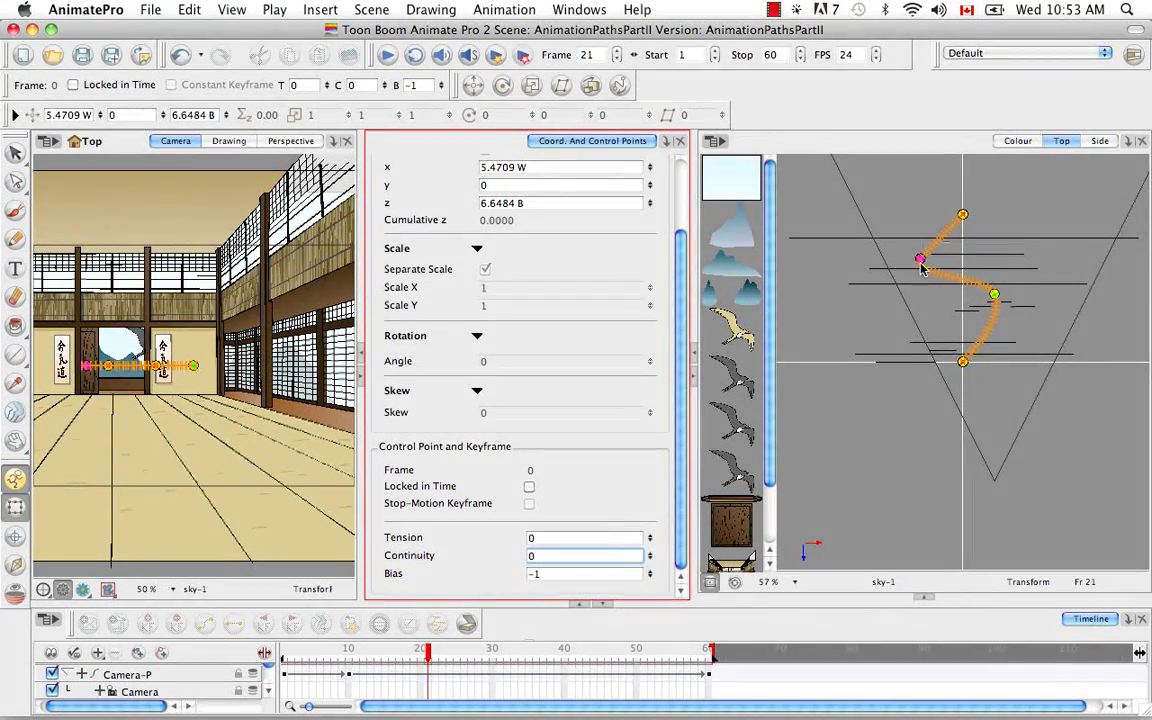
pyautogui.click(588, 576)
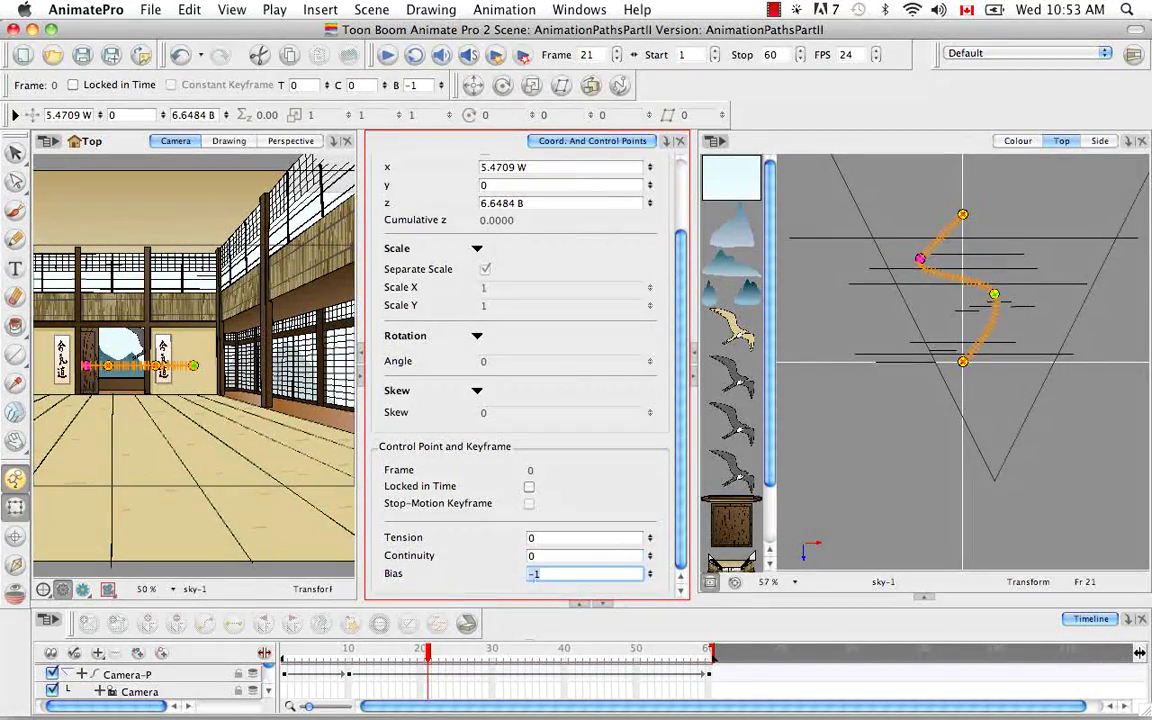
pyautogui.write('0')
pyautogui.press('Return')
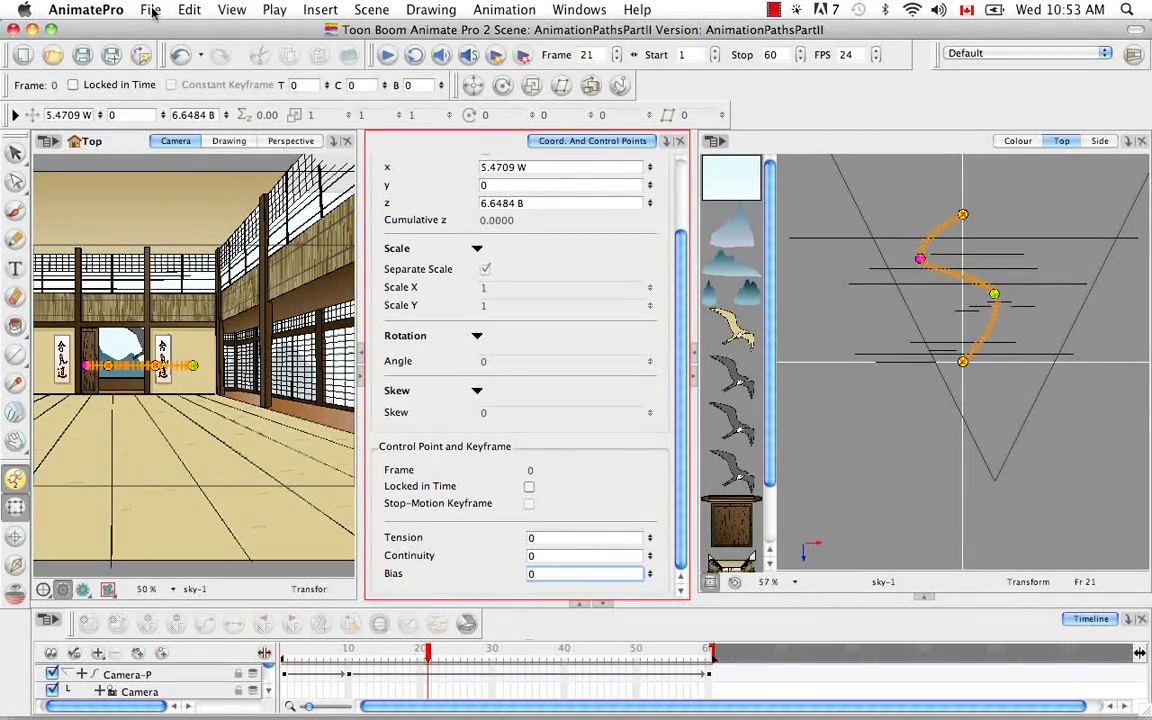
pyautogui.click(105, 10)
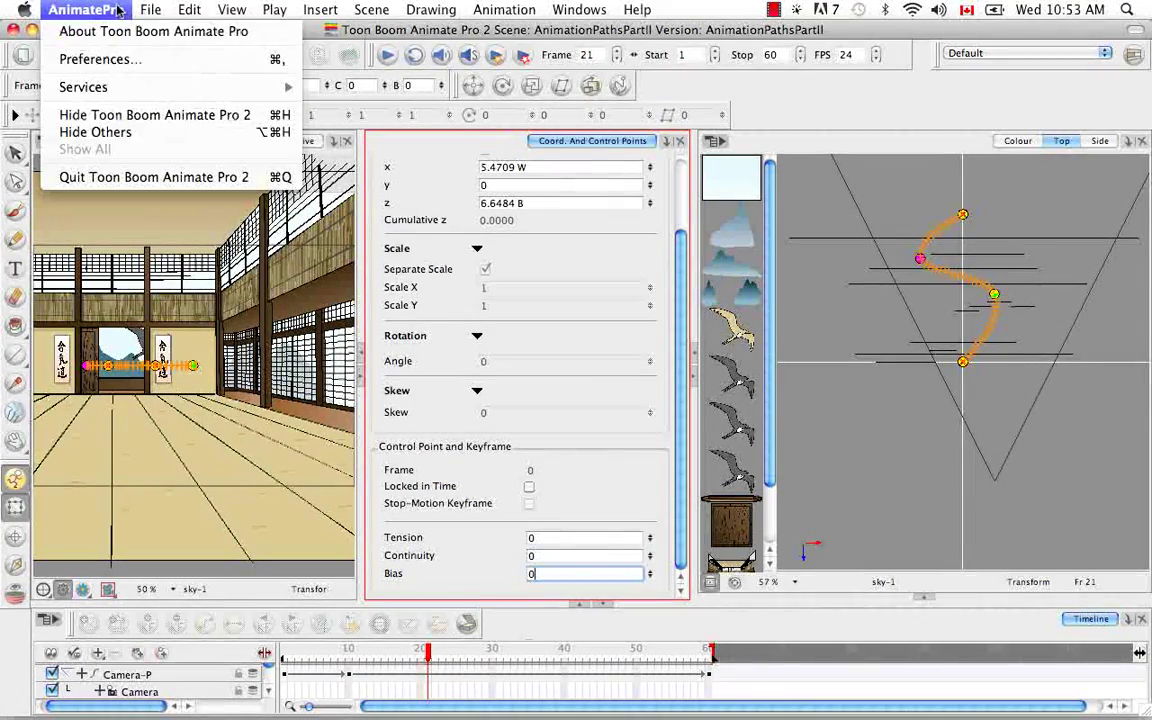
pyautogui.click(125, 62)
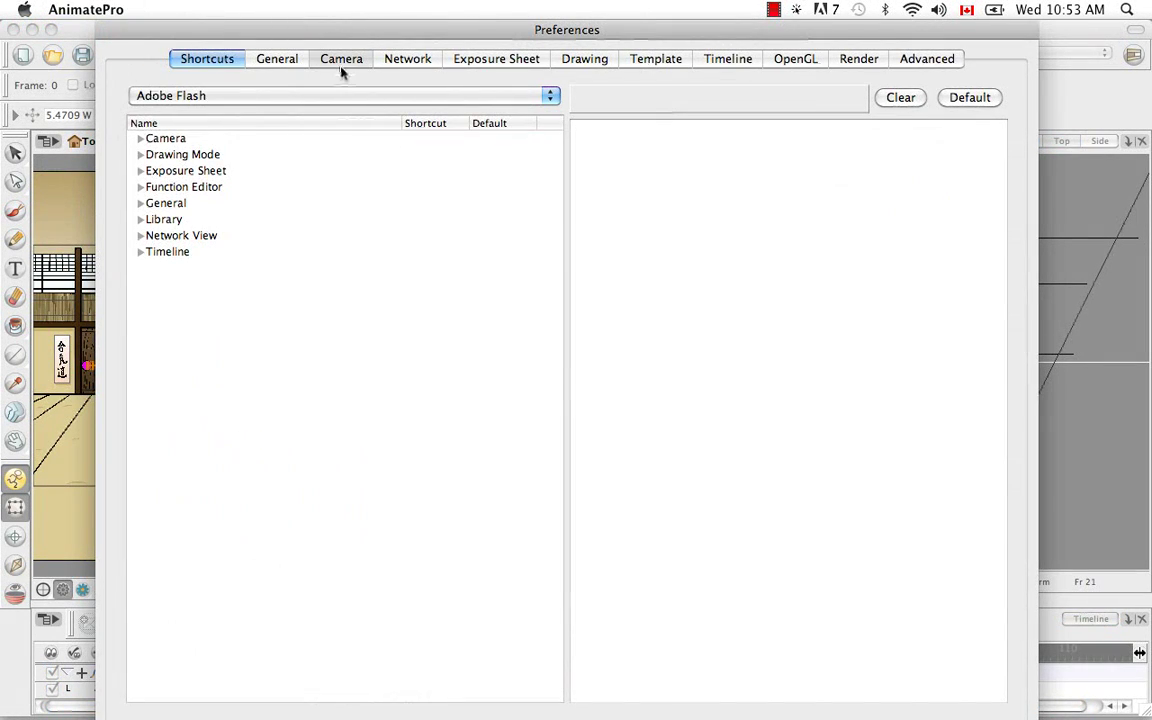
pyautogui.click(341, 60)
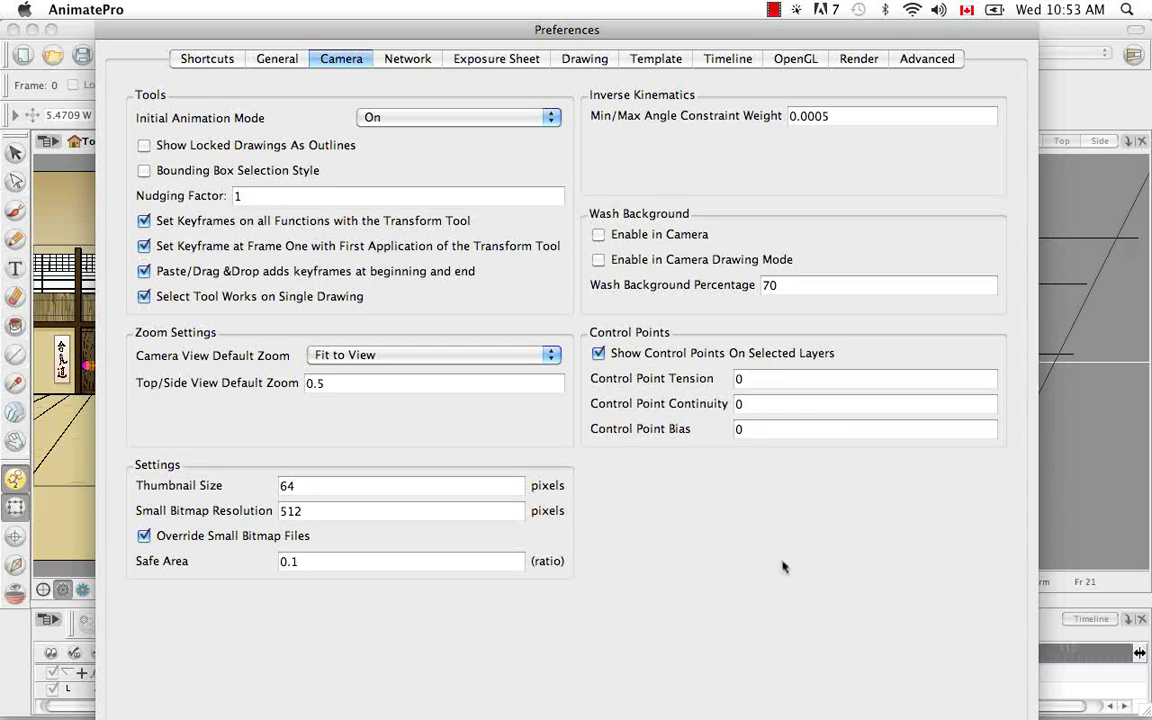
pyautogui.press('Return')
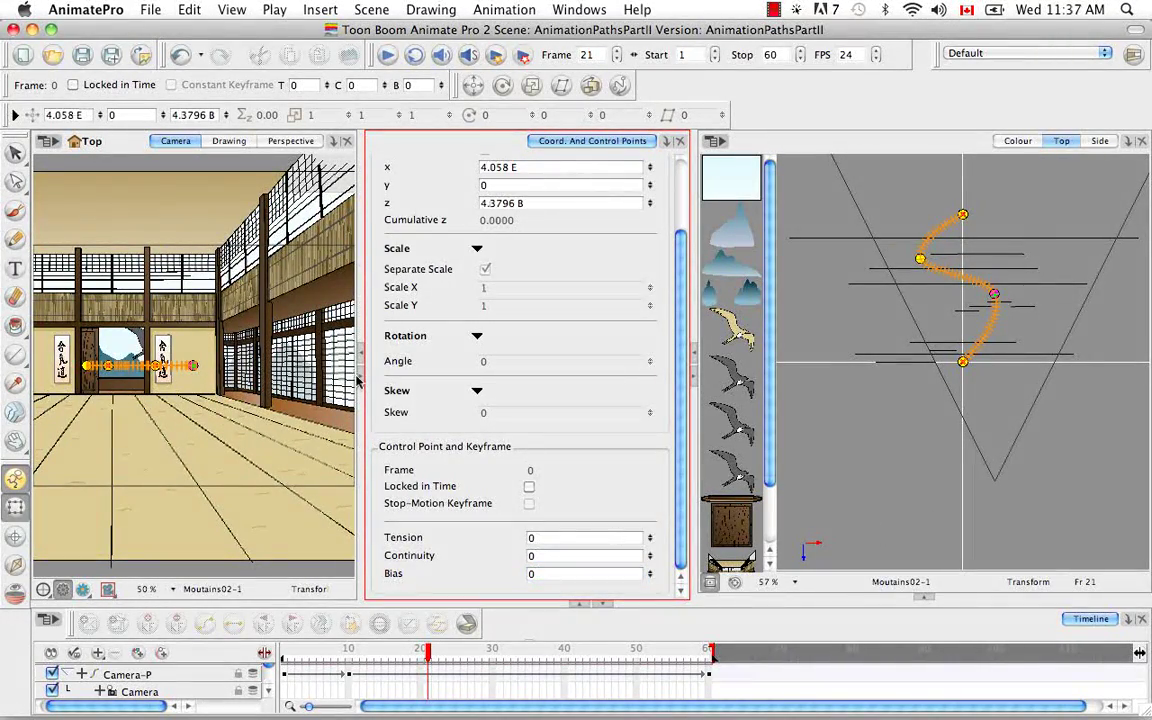
# Step: With the control-point panel collapsed, play the camera move from frame 1 to 60, then reopen the panel
pyautogui.click(358, 380)
pyautogui.hotkey('shift', ',')
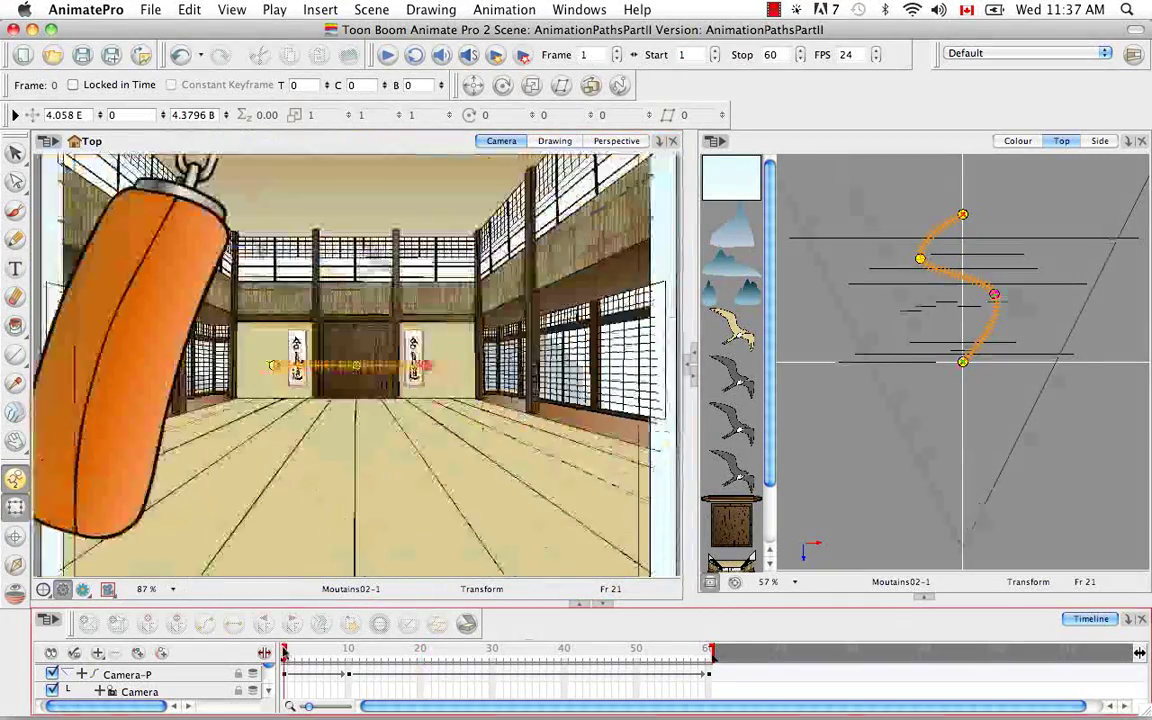
pyautogui.click(388, 60)
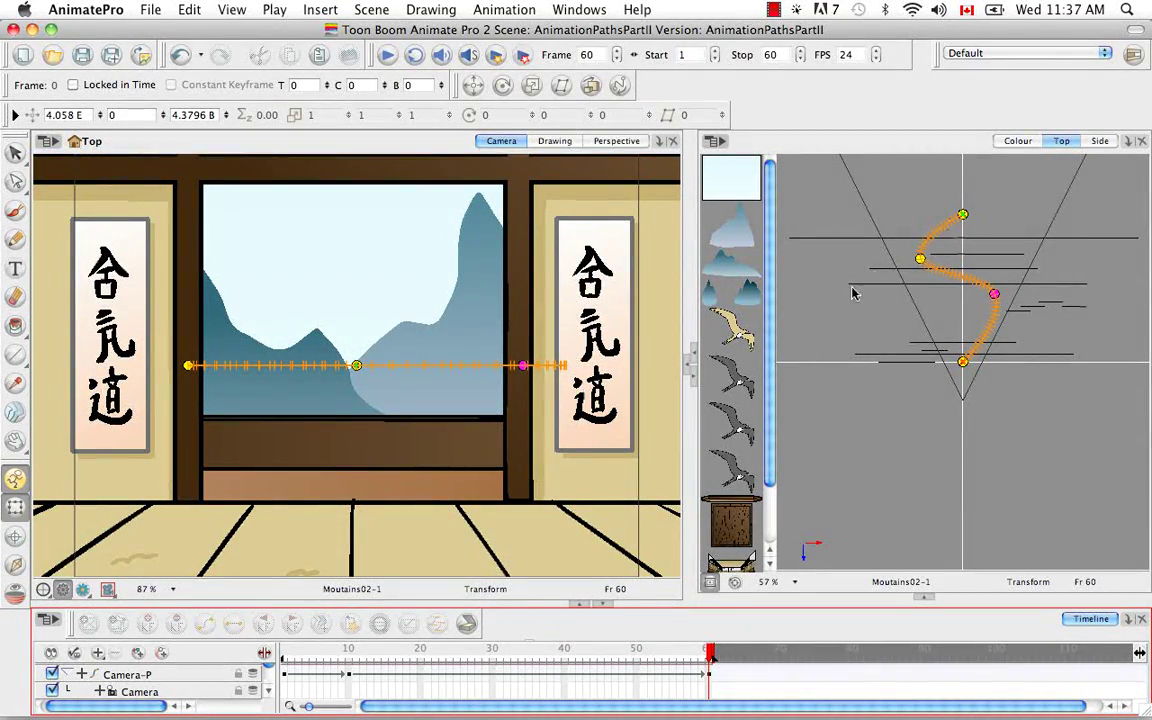
pyautogui.click(688, 362)
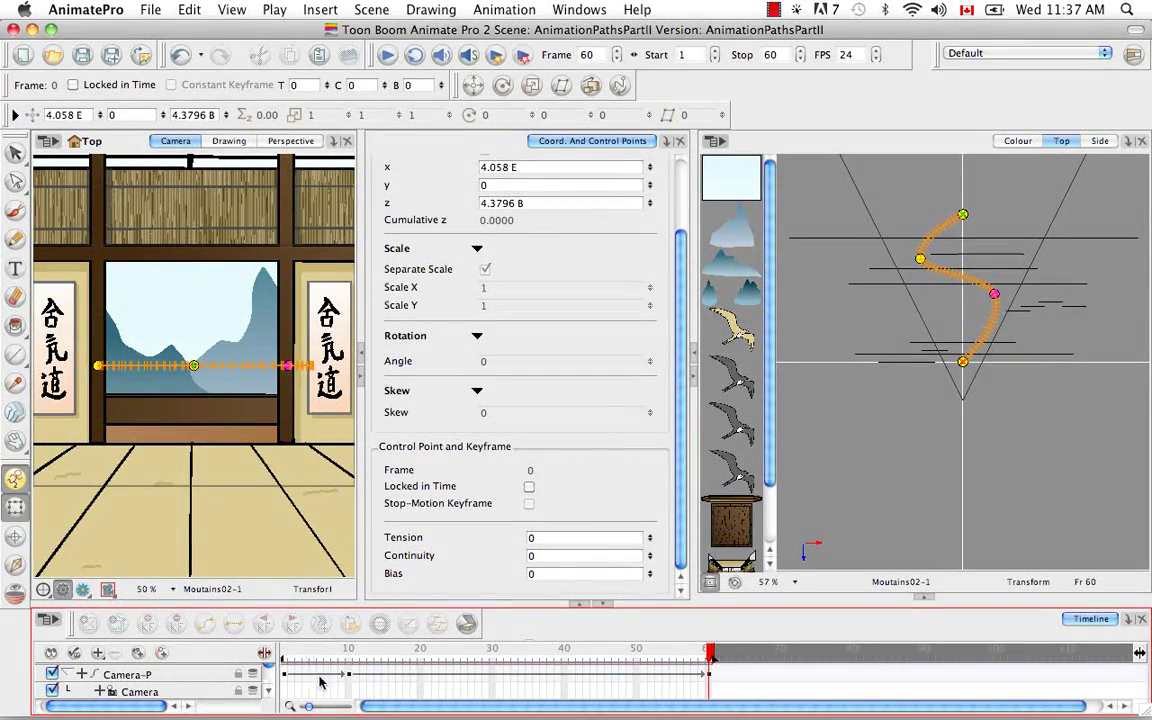
# Step: From frame 1, hide the door-P and balcony layers in the Timeline
pyautogui.hotkey('shift', ',')
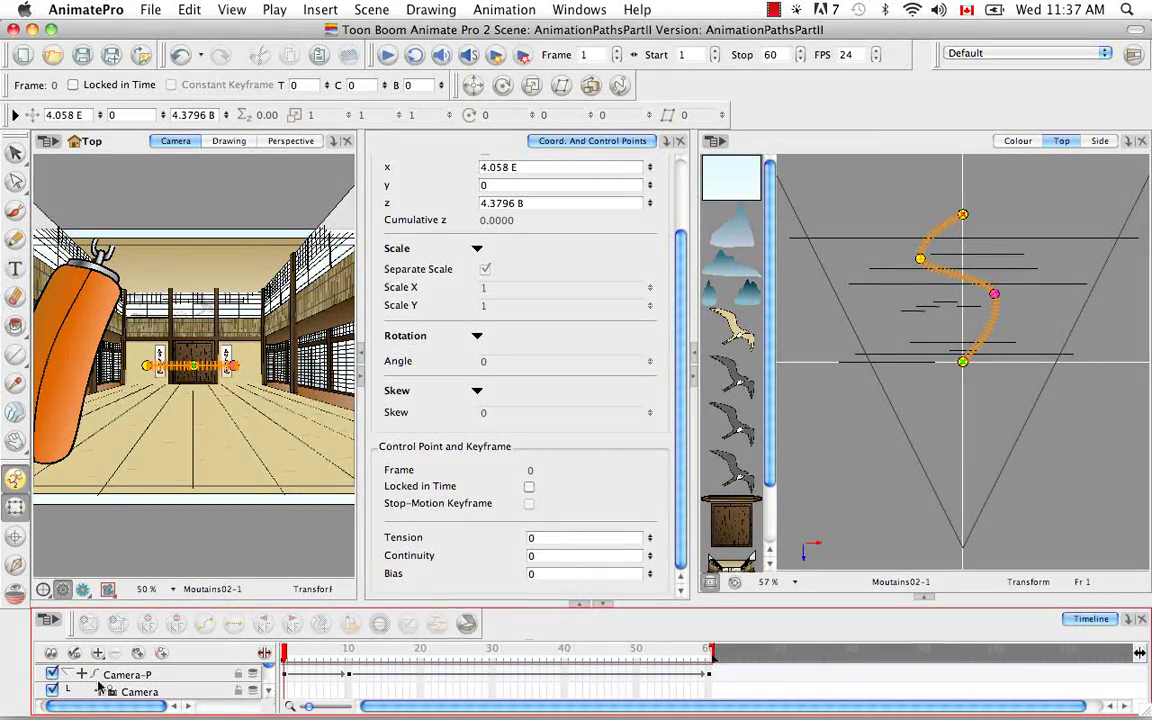
pyautogui.scroll(-8, 268, 684)
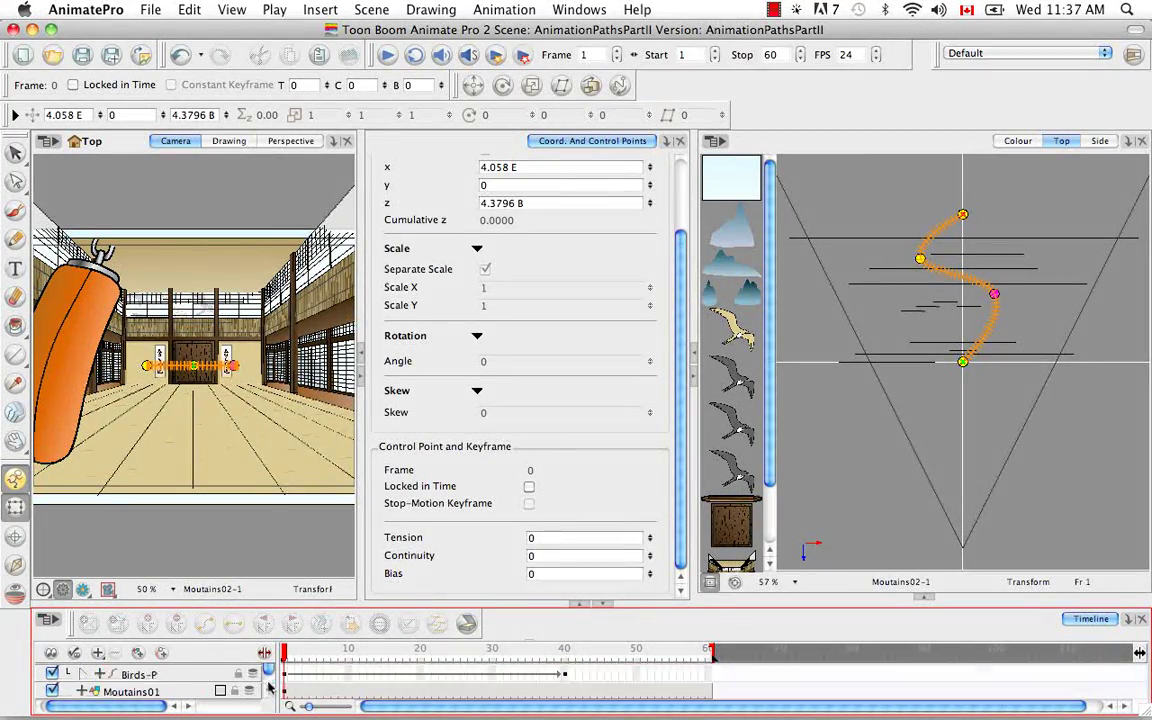
pyautogui.scroll(-2, 270, 684)
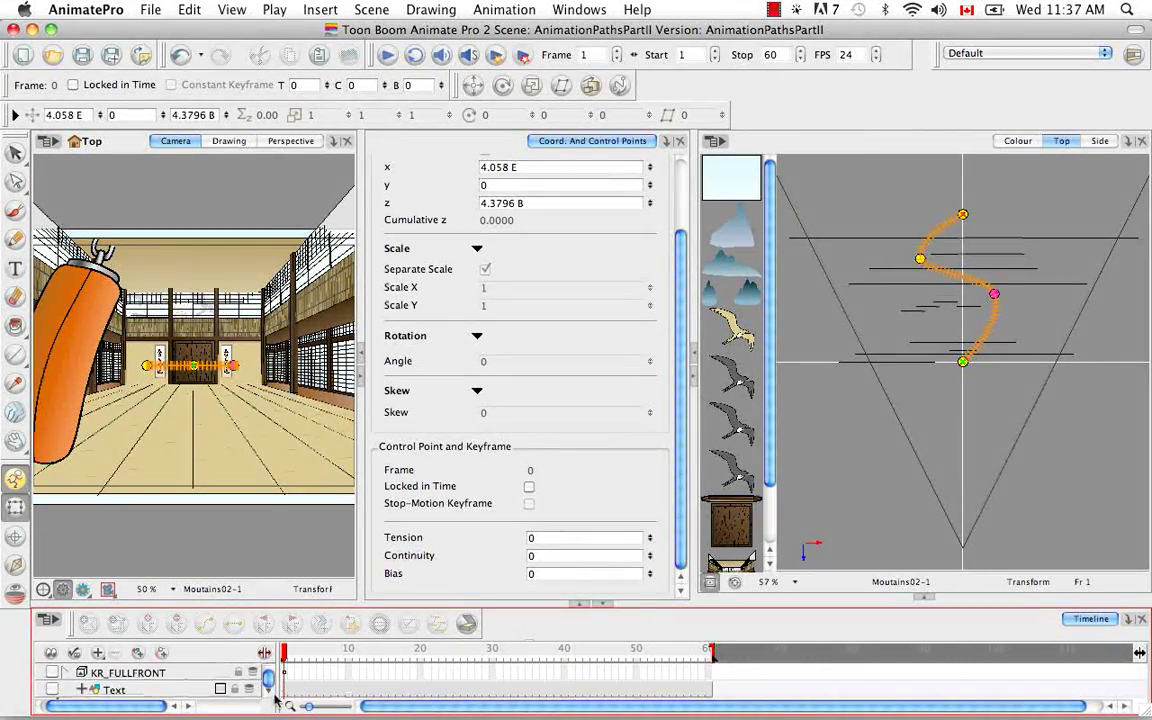
pyautogui.scroll(-1, 275, 697)
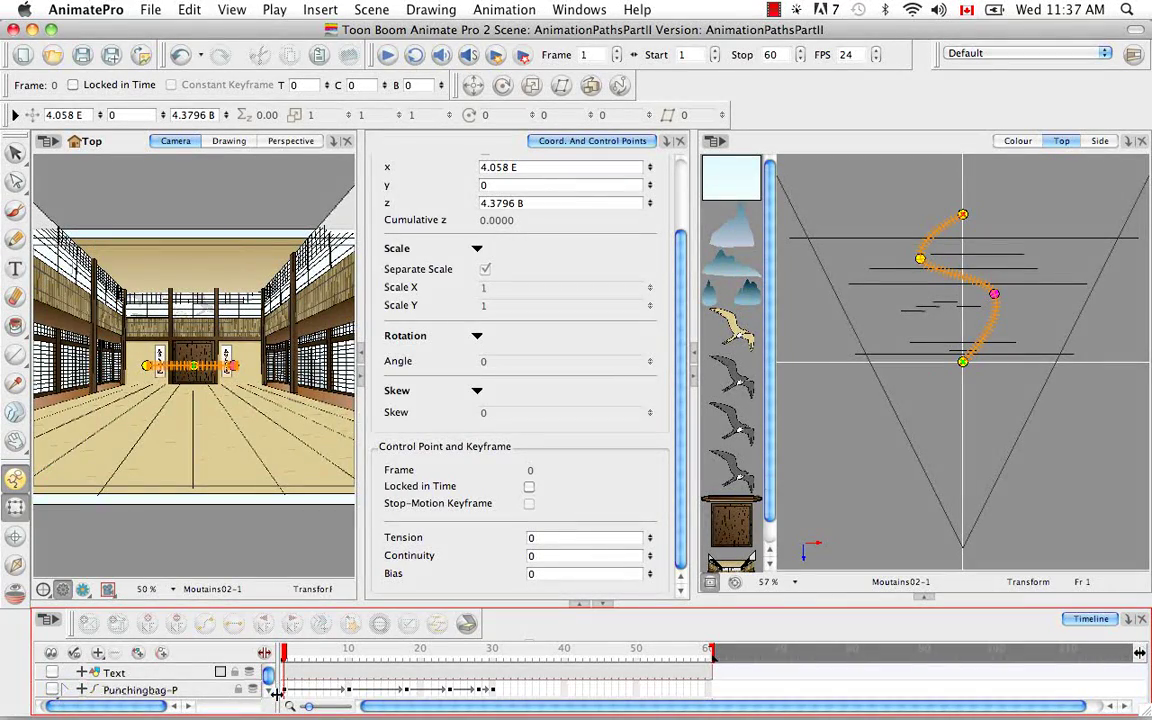
pyautogui.scroll(1, 275, 697)
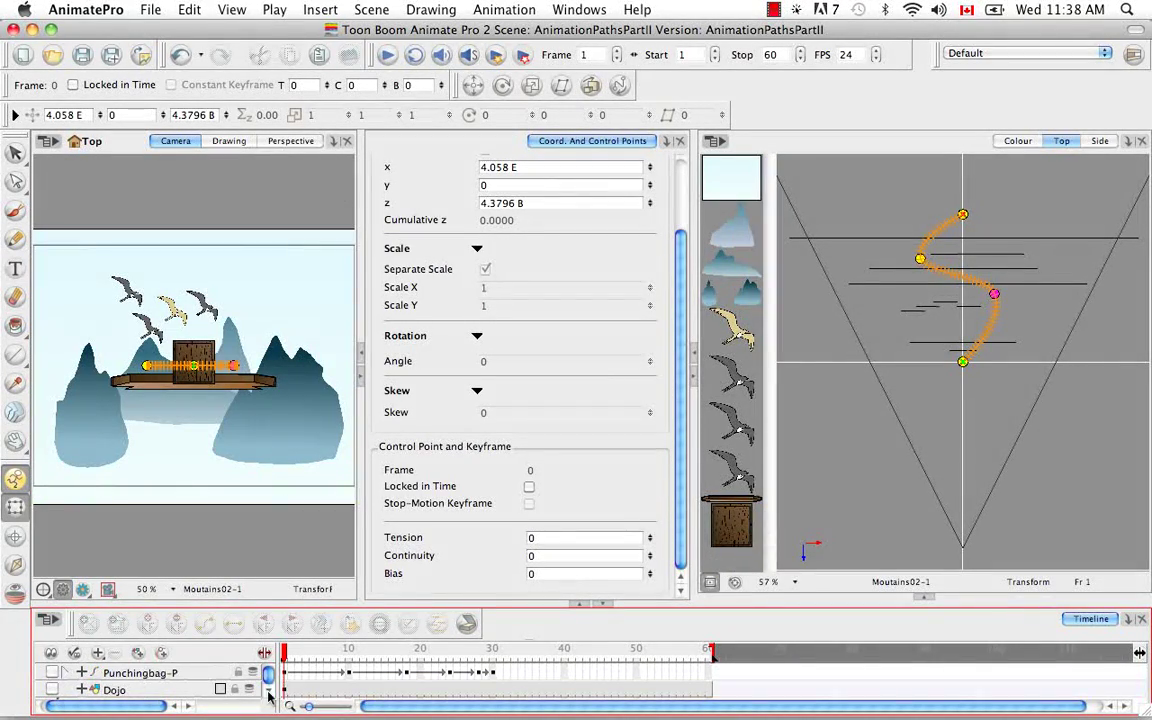
pyautogui.scroll(-2, 268, 696)
pyautogui.click(63, 674)
pyautogui.click(52, 672)
pyautogui.click(52, 690)
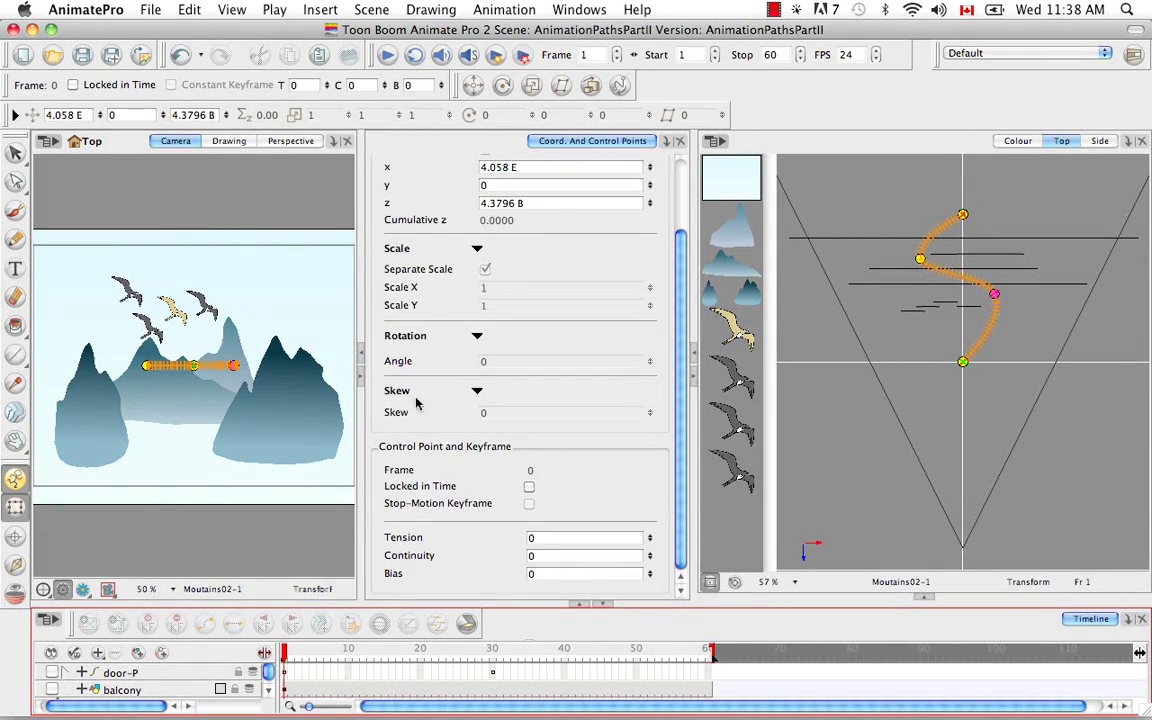
# Step: Close the Coord. And Control Points panel and select Birds-P to show its straight path
pyautogui.press('`')
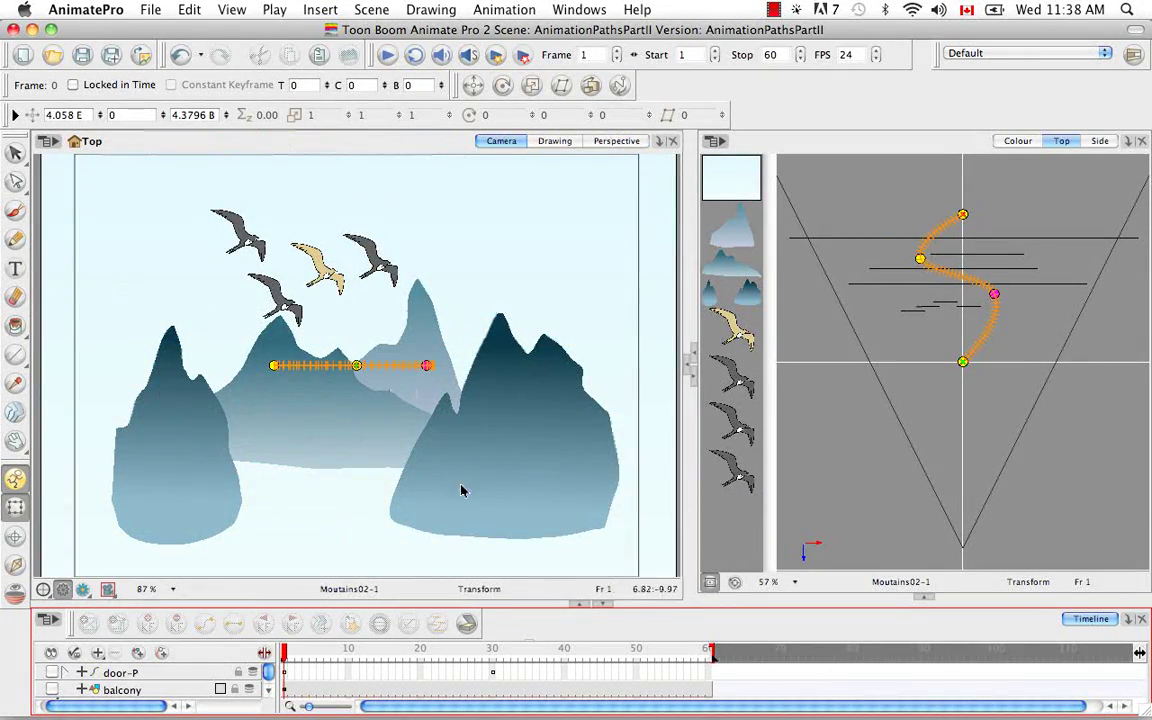
pyautogui.scroll(-2, 263, 690)
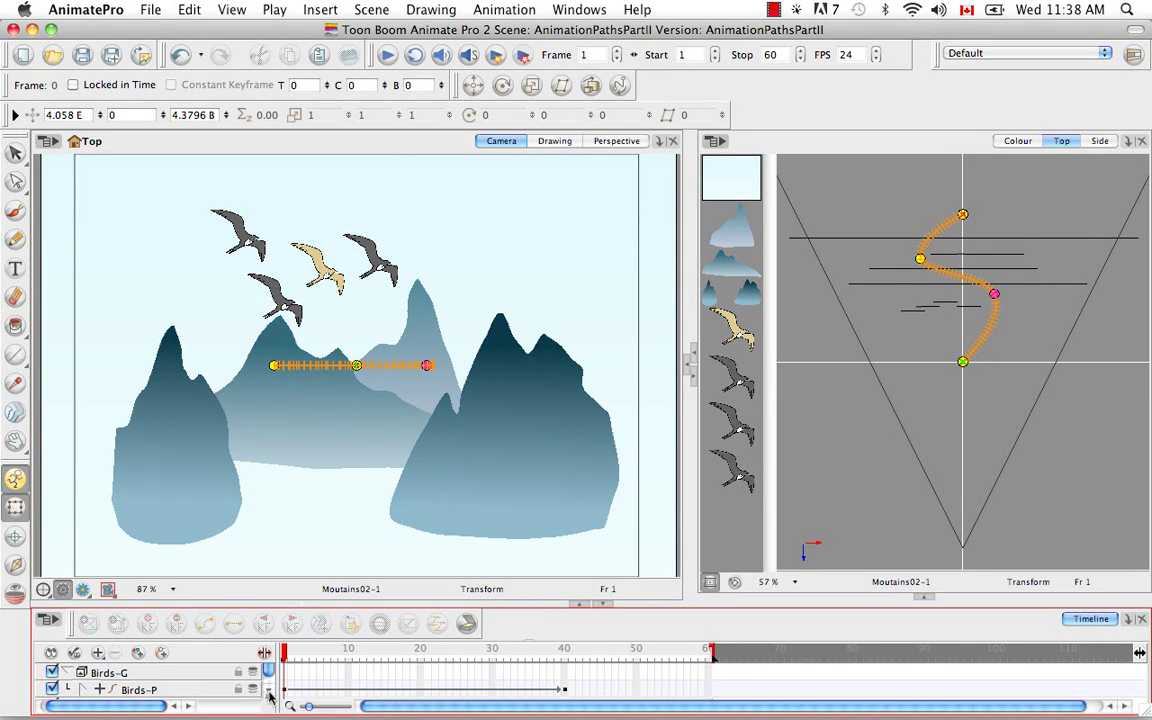
pyautogui.scroll(-1, 270, 697)
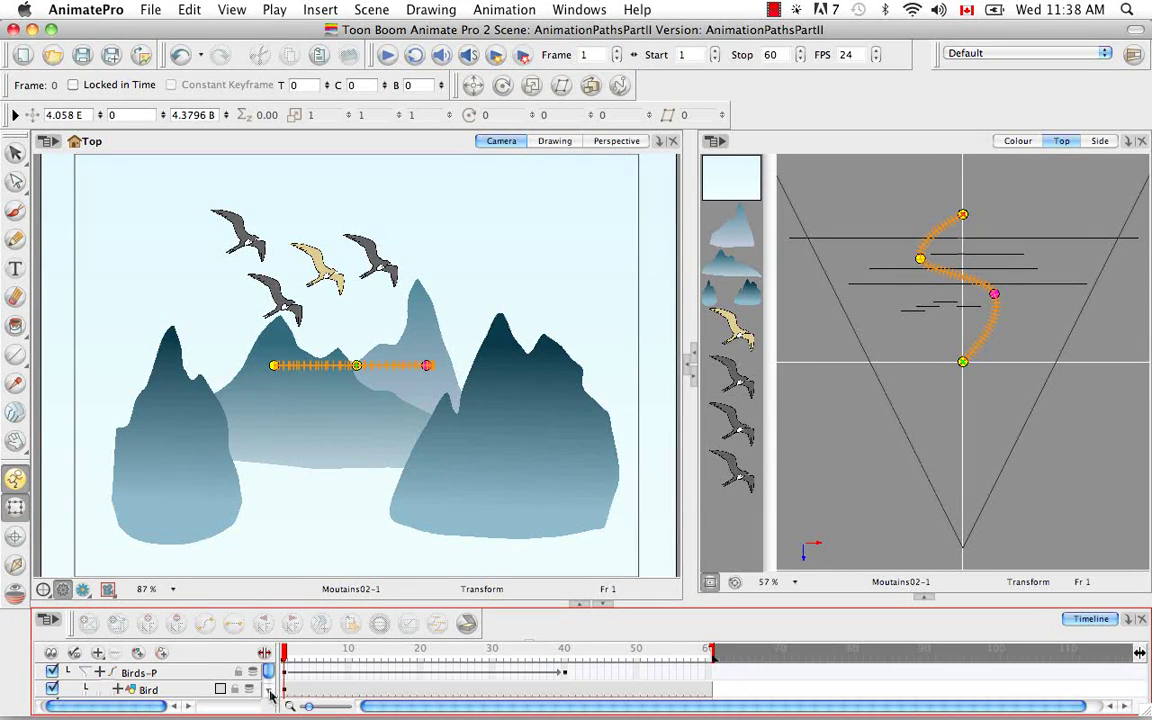
pyautogui.click(171, 676)
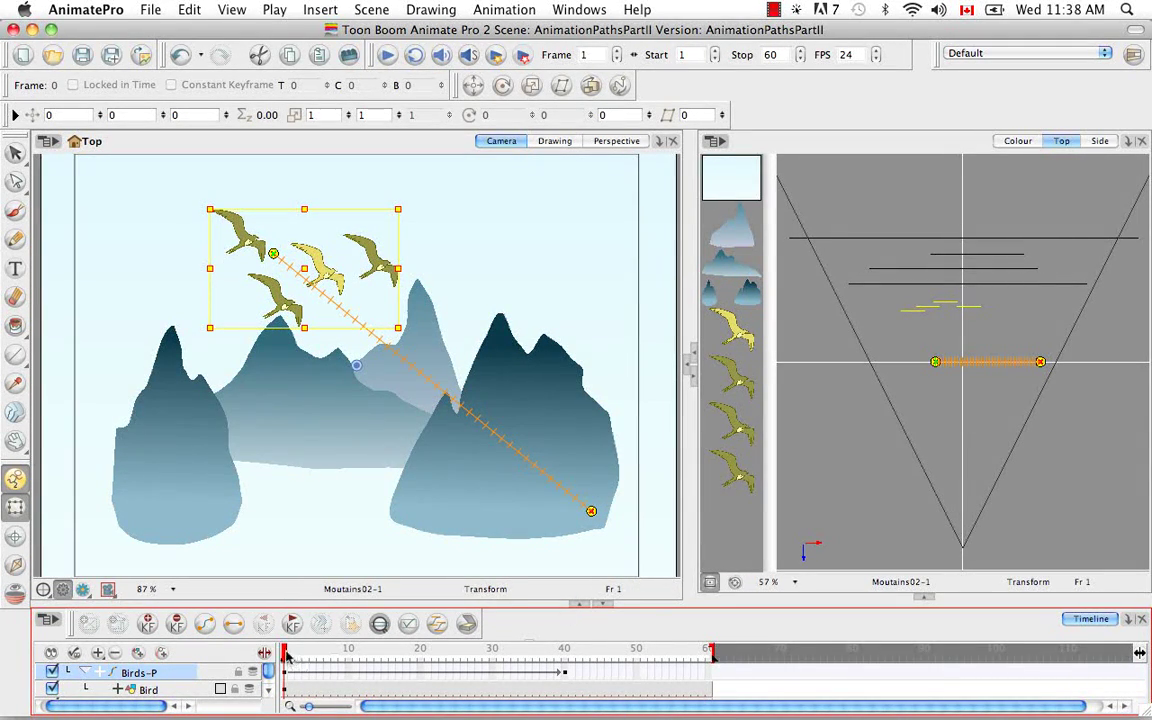
pyautogui.moveTo(330, 648); pyautogui.dragTo(284, 652)
pyautogui.moveTo(285, 655)
pyautogui.mouseDown()
pyautogui.moveTo(571, 652)
pyautogui.moveTo(283, 655)
pyautogui.mouseUp()
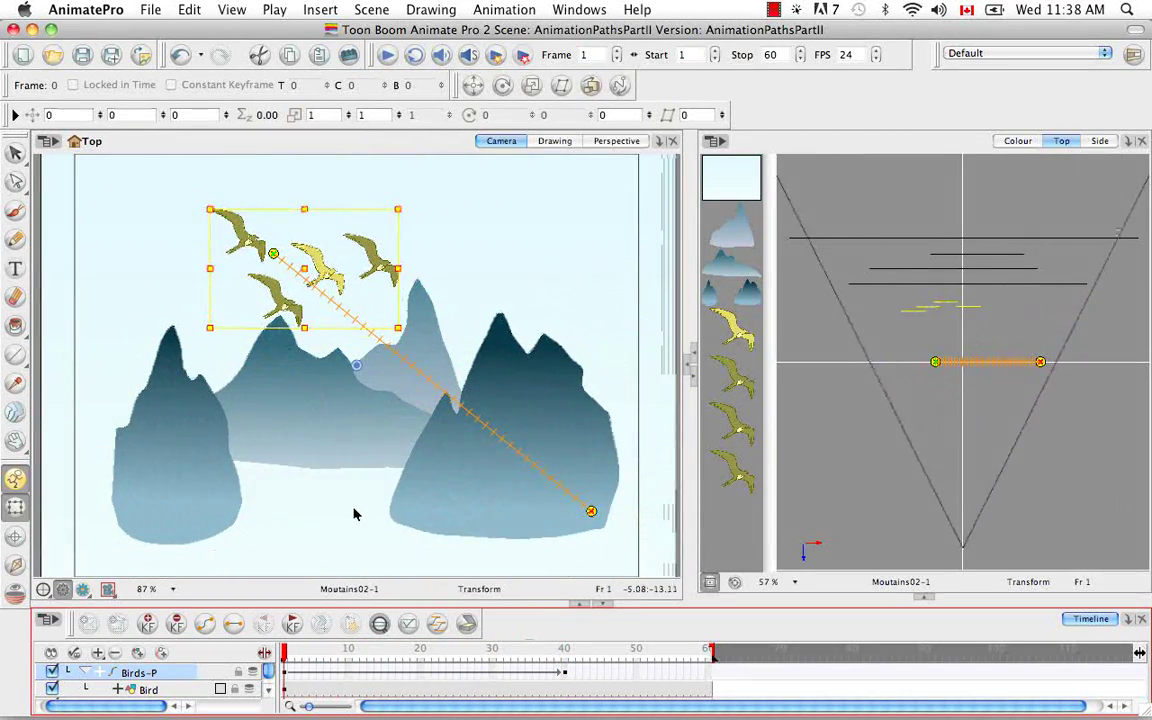
pyautogui.scroll(-5, 268, 697)
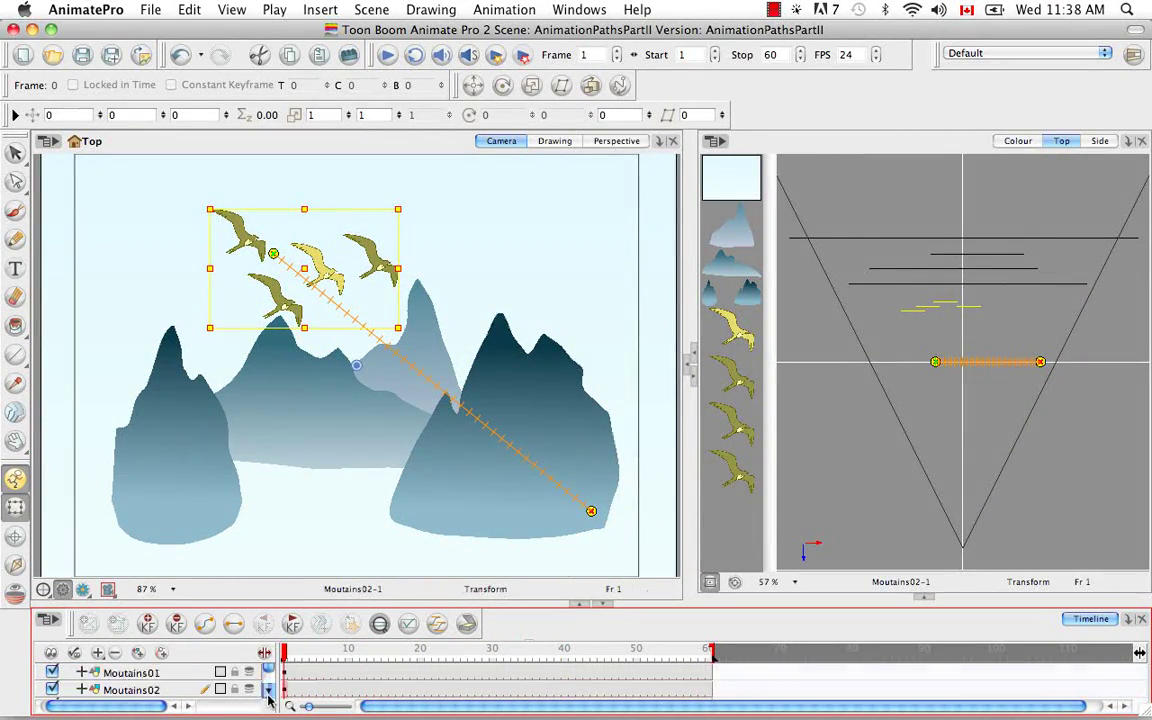
pyautogui.click(268, 697)
pyautogui.scroll(1, 72, 685)
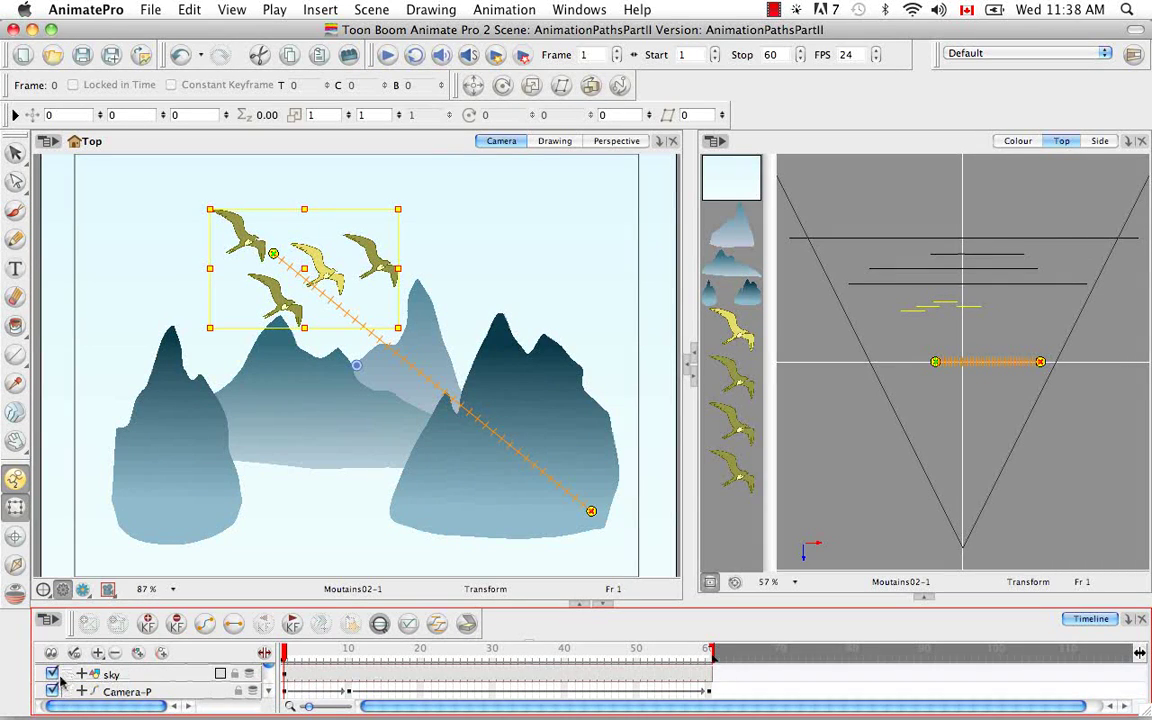
pyautogui.moveTo(284, 660); pyautogui.dragTo(236, 582)
pyautogui.scroll(5, 268, 686)
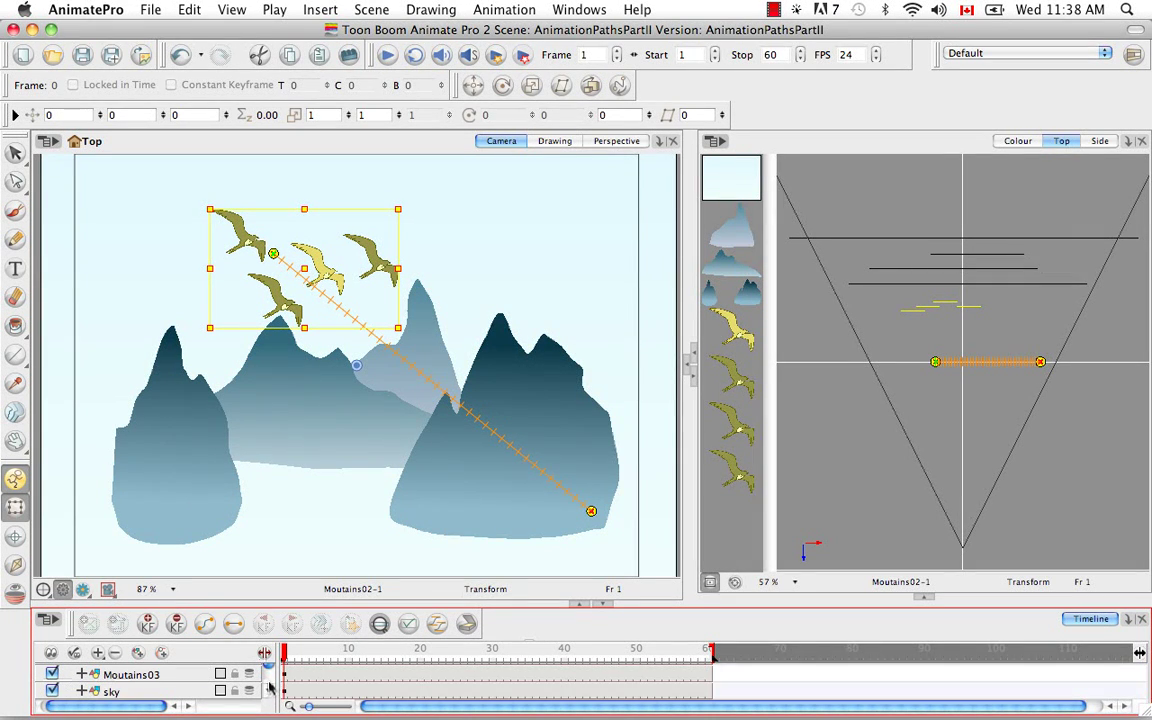
pyautogui.scroll(1, 268, 686)
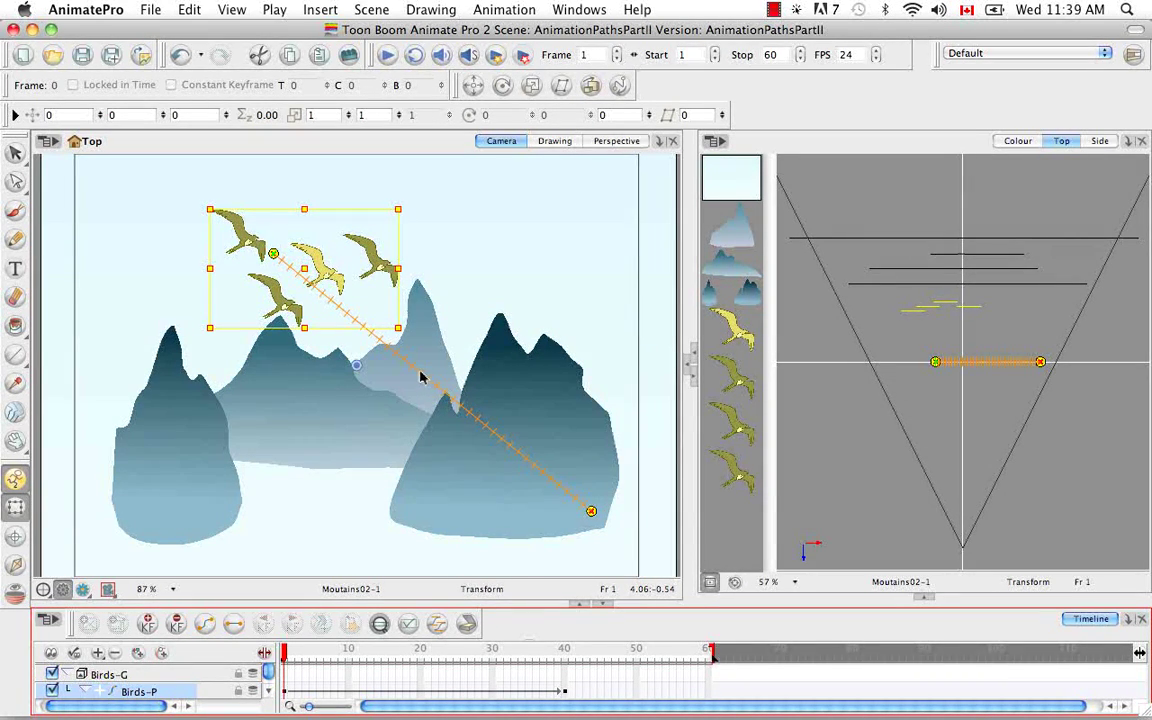
# Step: At frame 20, add a control point to the birds and drag it down-left to 4.14 E, 11.3809 S
pyautogui.moveTo(285, 651); pyautogui.dragTo(420, 651)
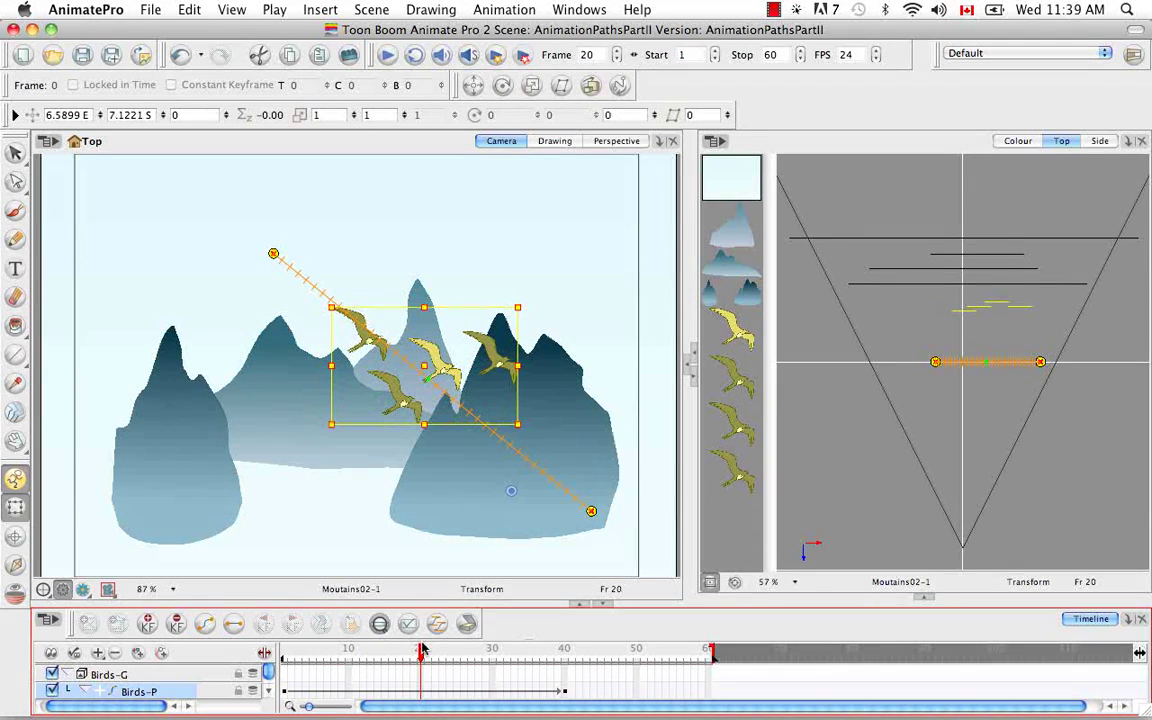
pyautogui.click(428, 379)
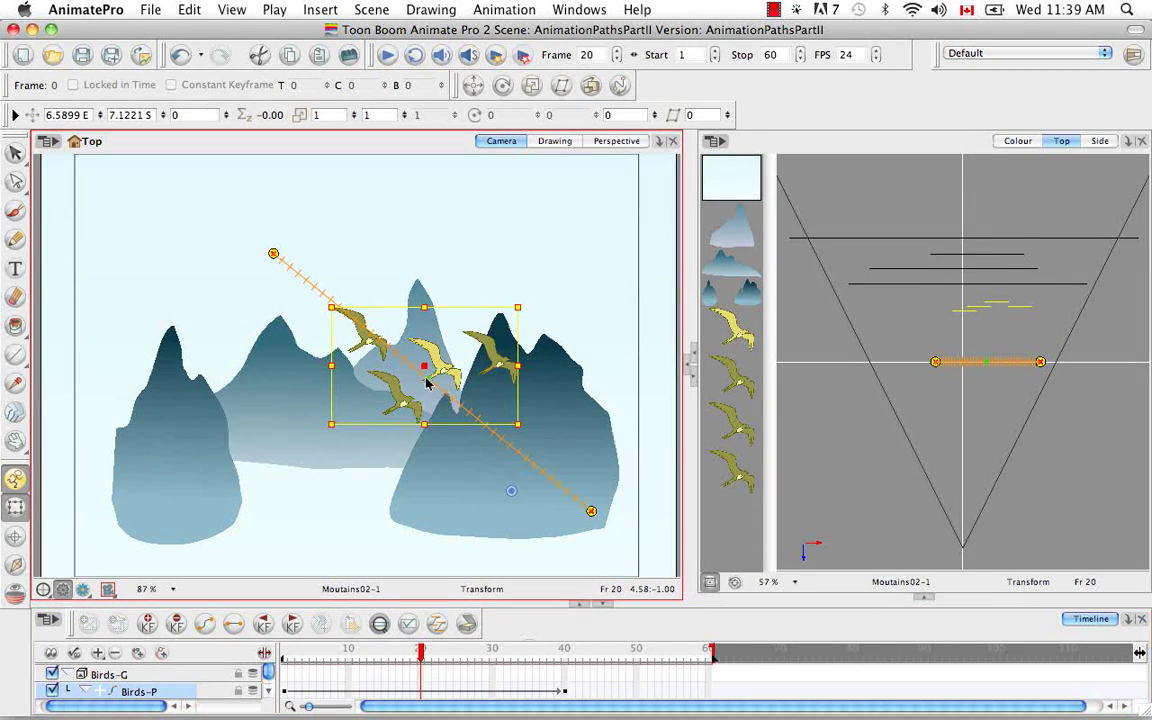
pyautogui.press('p')
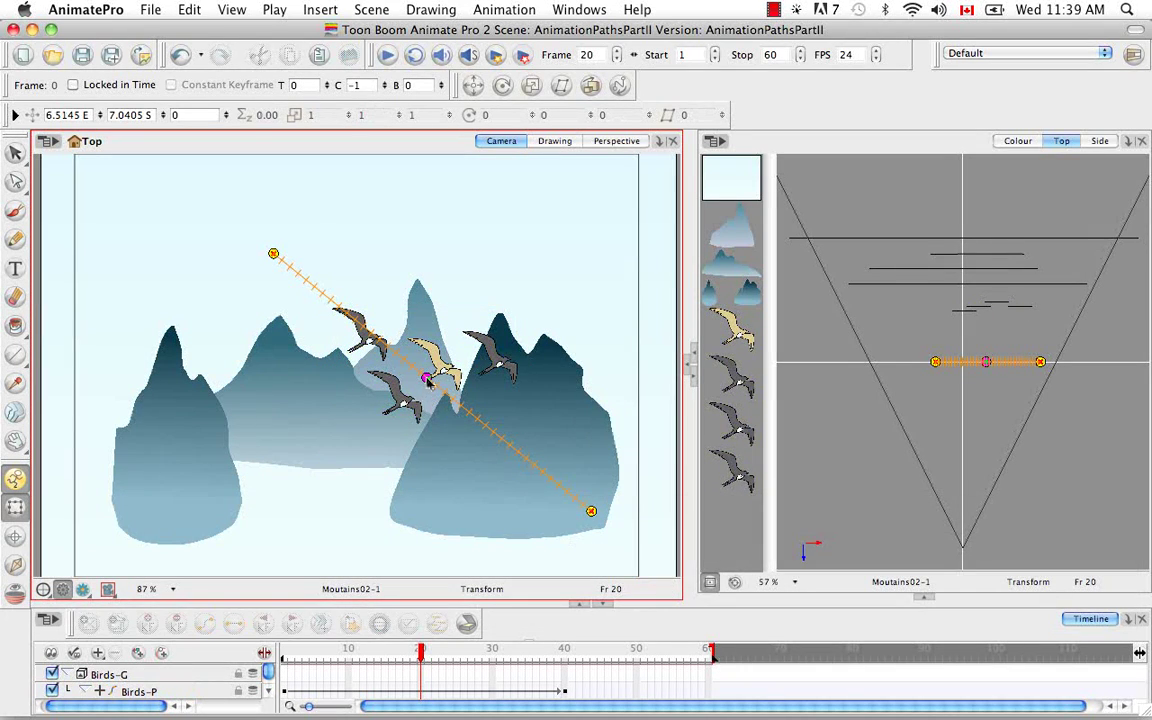
pyautogui.moveTo(428, 379); pyautogui.dragTo(371, 456)
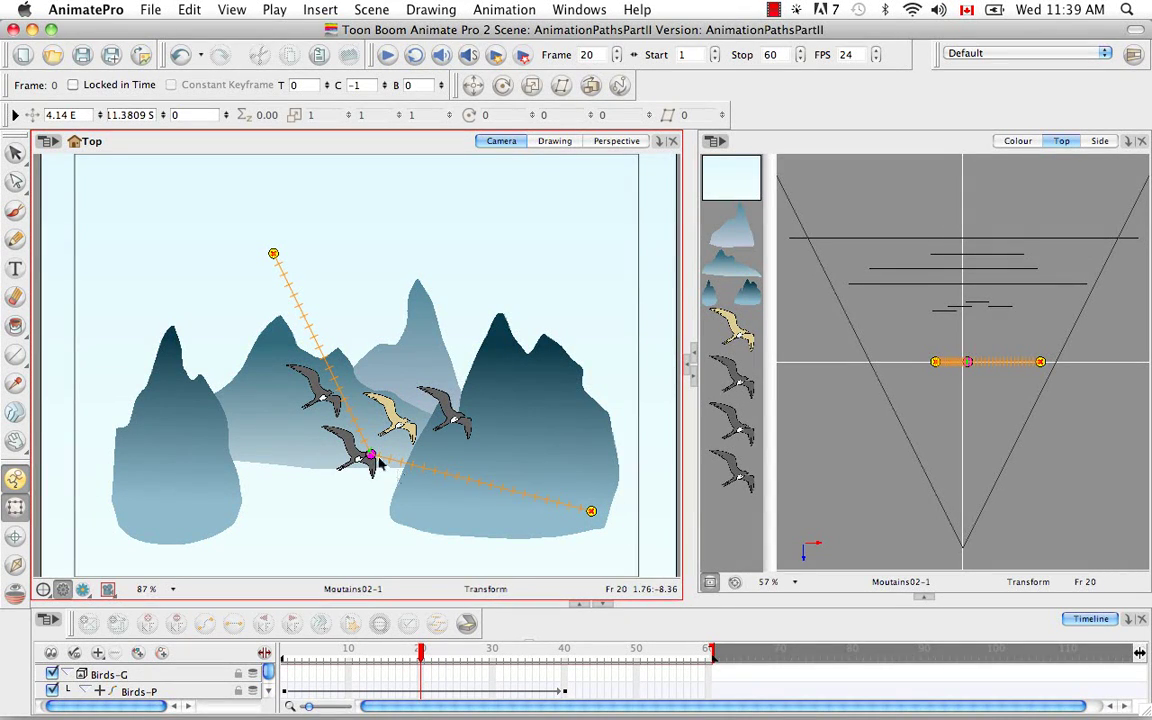
# Step: Turn off Linear Motion so the birds' path curves smoothly, then scrub the Timeline to check it
pyautogui.click(505, 10)
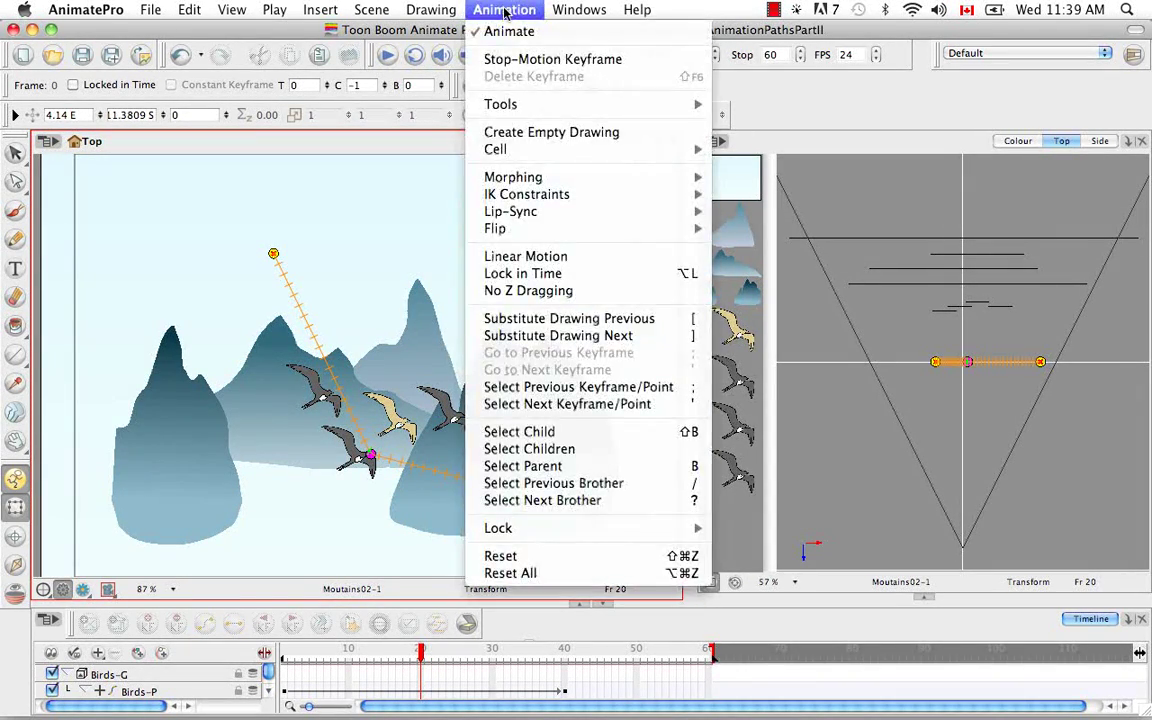
pyautogui.click(541, 256)
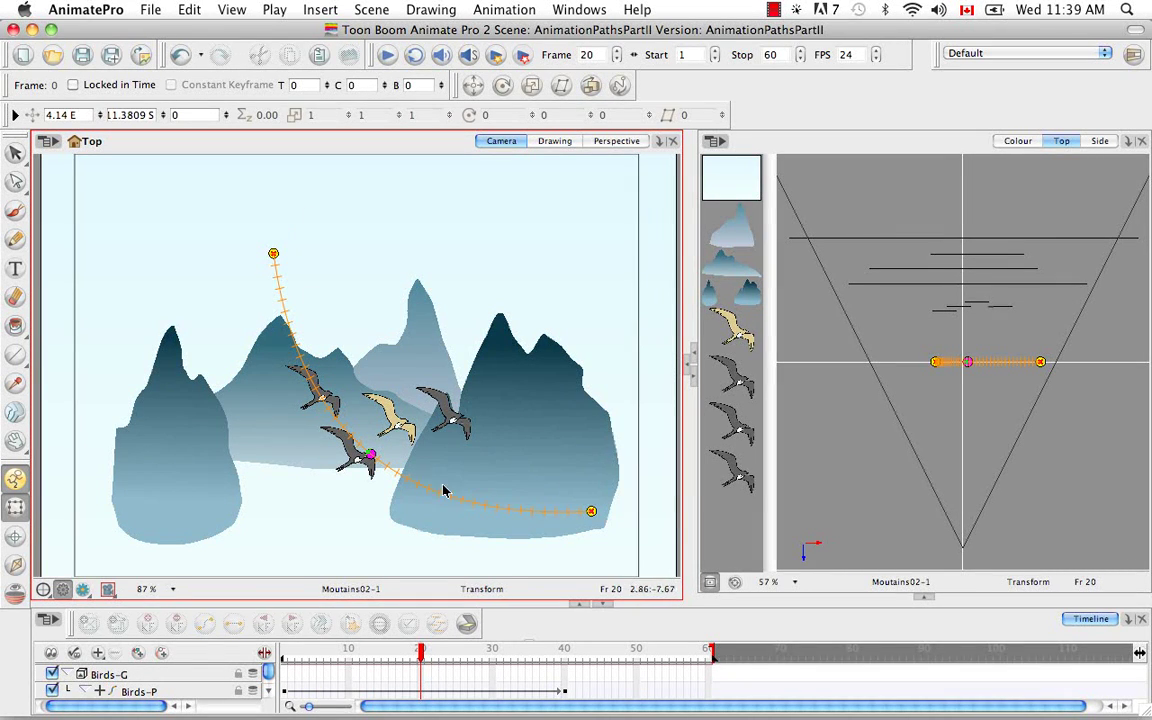
pyautogui.moveTo(420, 652); pyautogui.dragTo(283, 652)
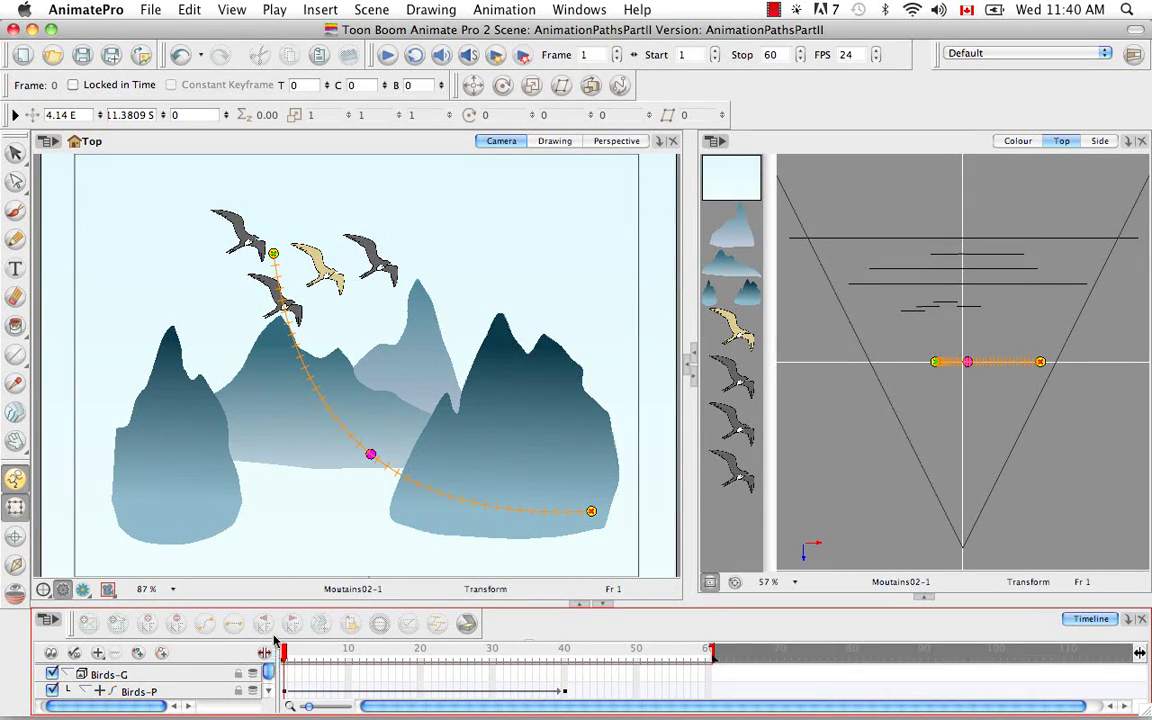
# Step: Reopen the Coord. And Control Points panel beside the Camera view
pyautogui.click(688, 366)
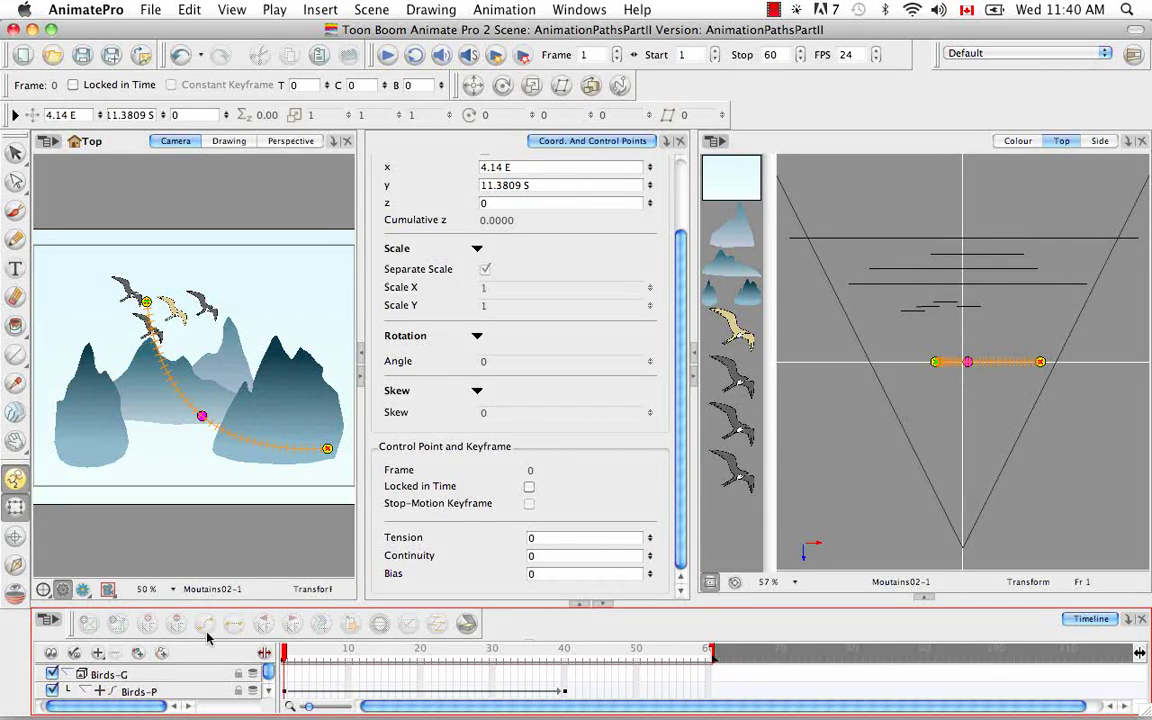
# Step: Expand the Bird layer in the Timeline and split its Position into Pos x, Pos y and Pos z functions
pyautogui.click(264, 653)
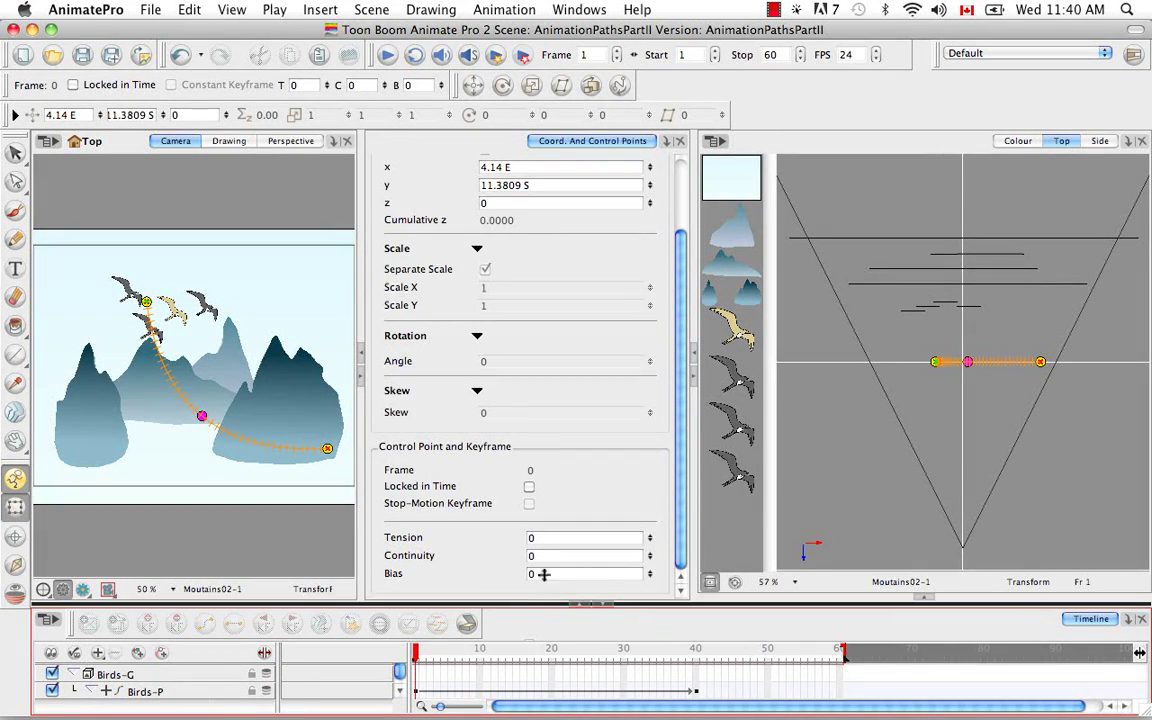
pyautogui.click(401, 690)
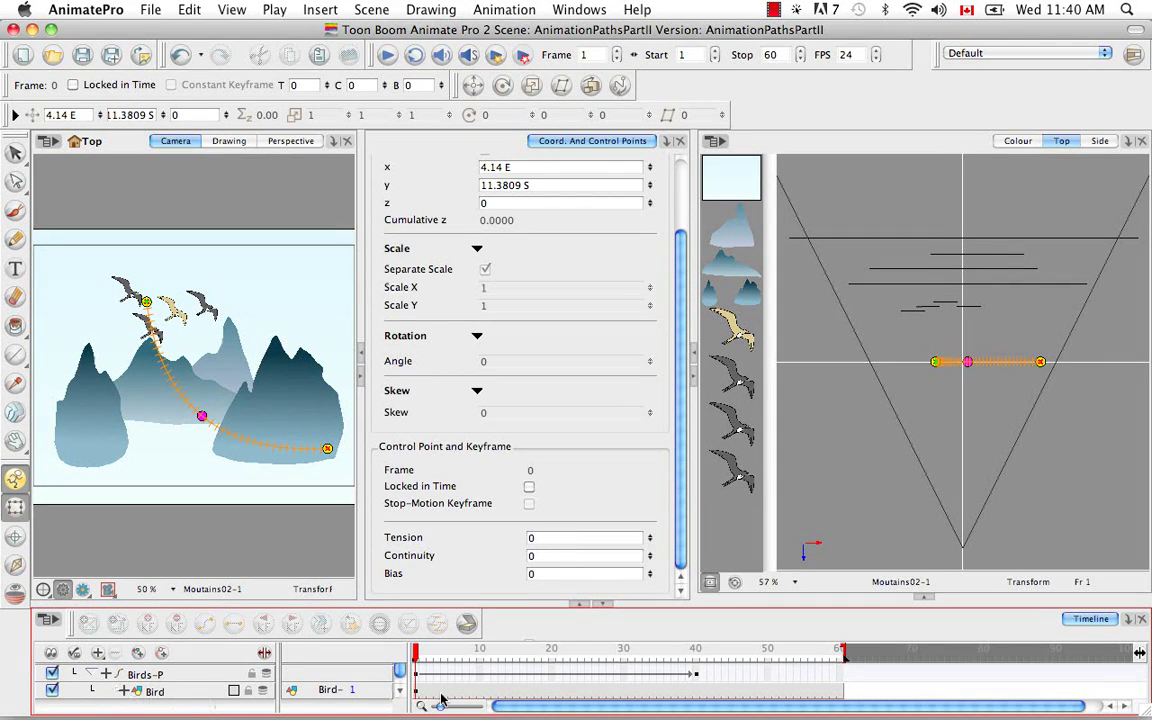
pyautogui.click(401, 694)
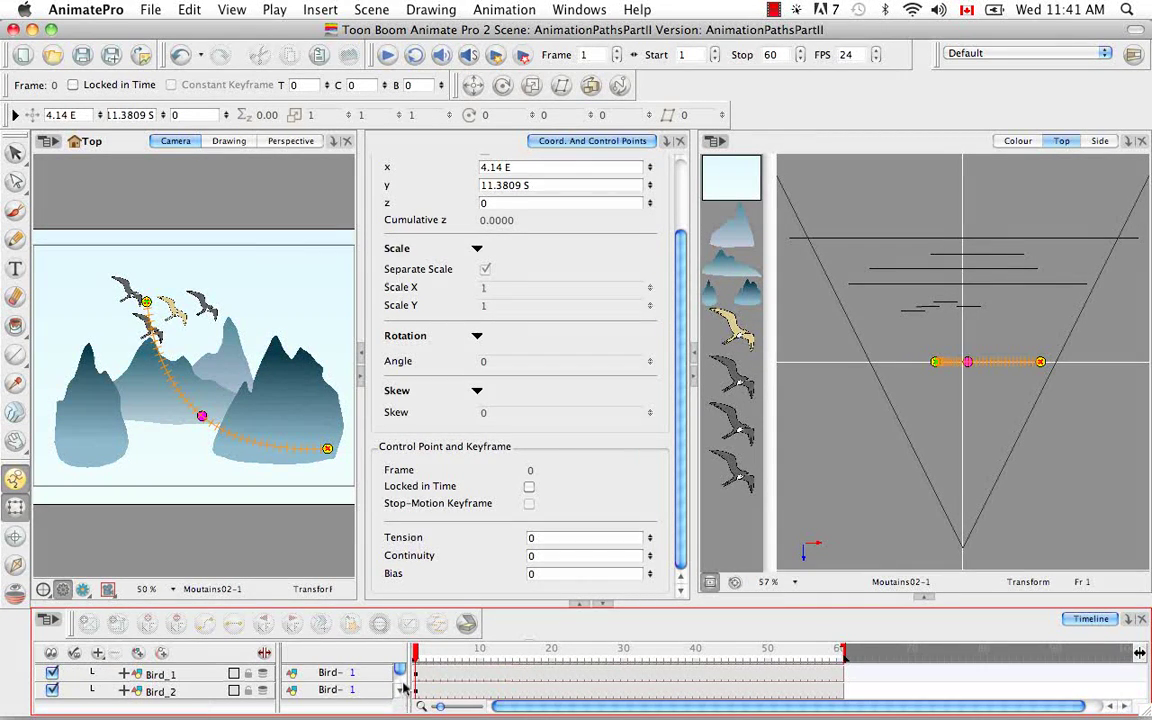
pyautogui.click(400, 686)
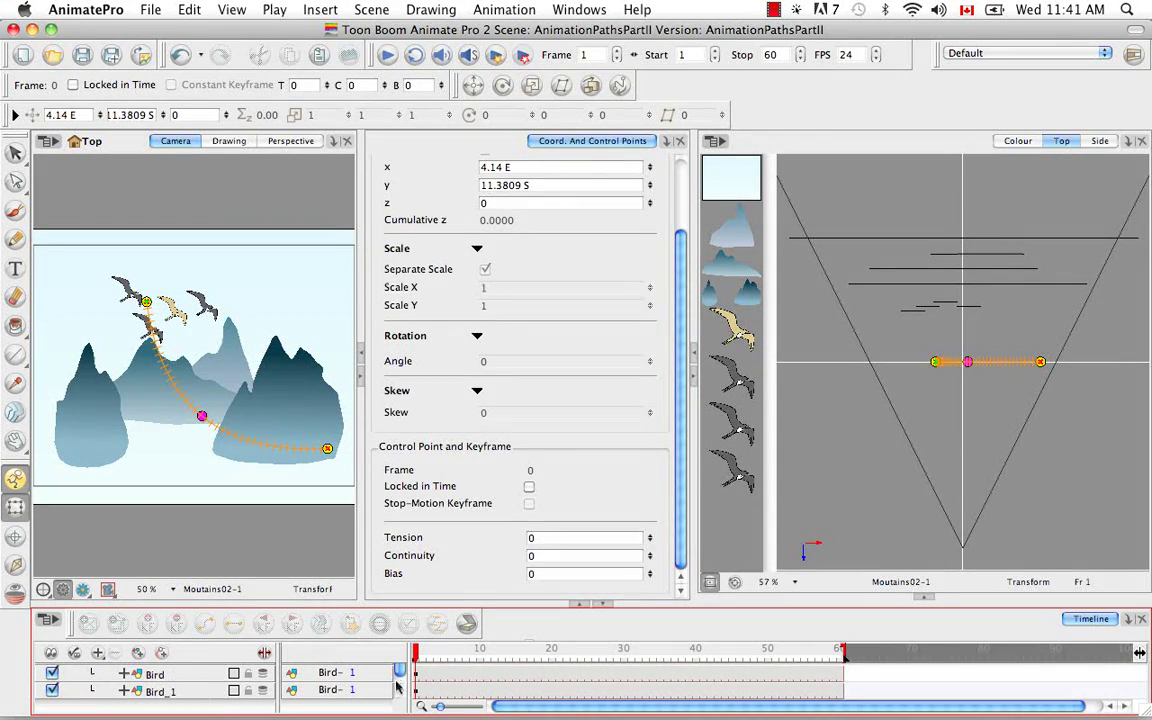
pyautogui.click(175, 675)
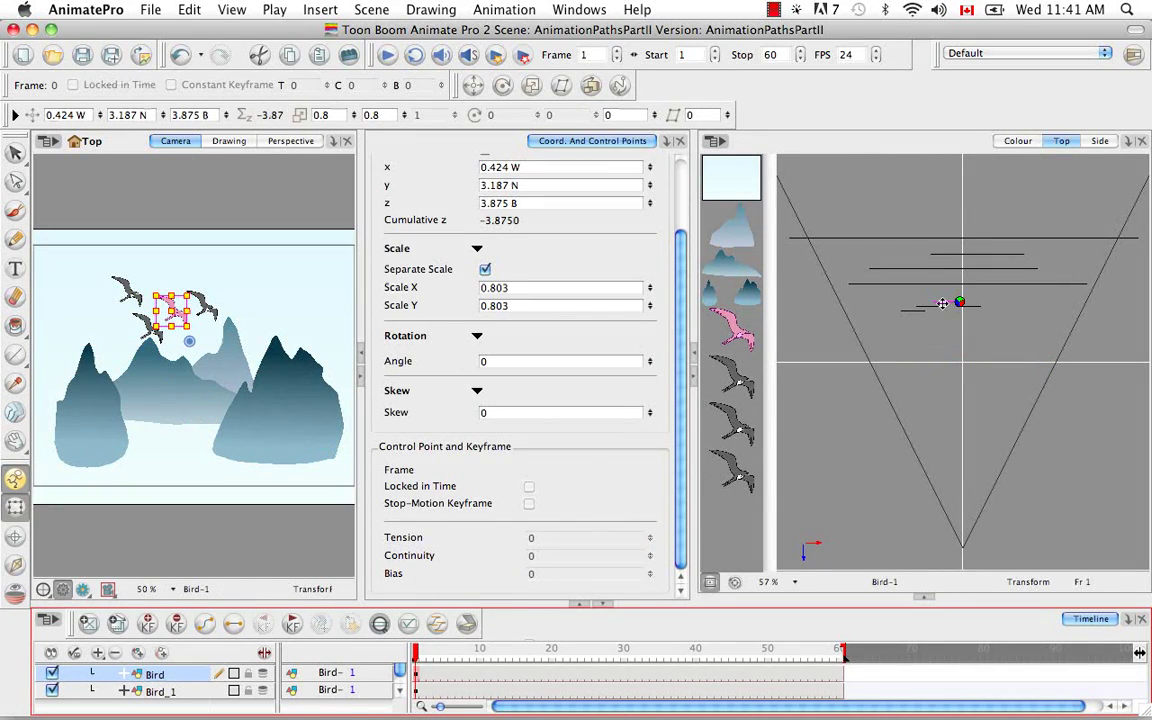
pyautogui.click(126, 680)
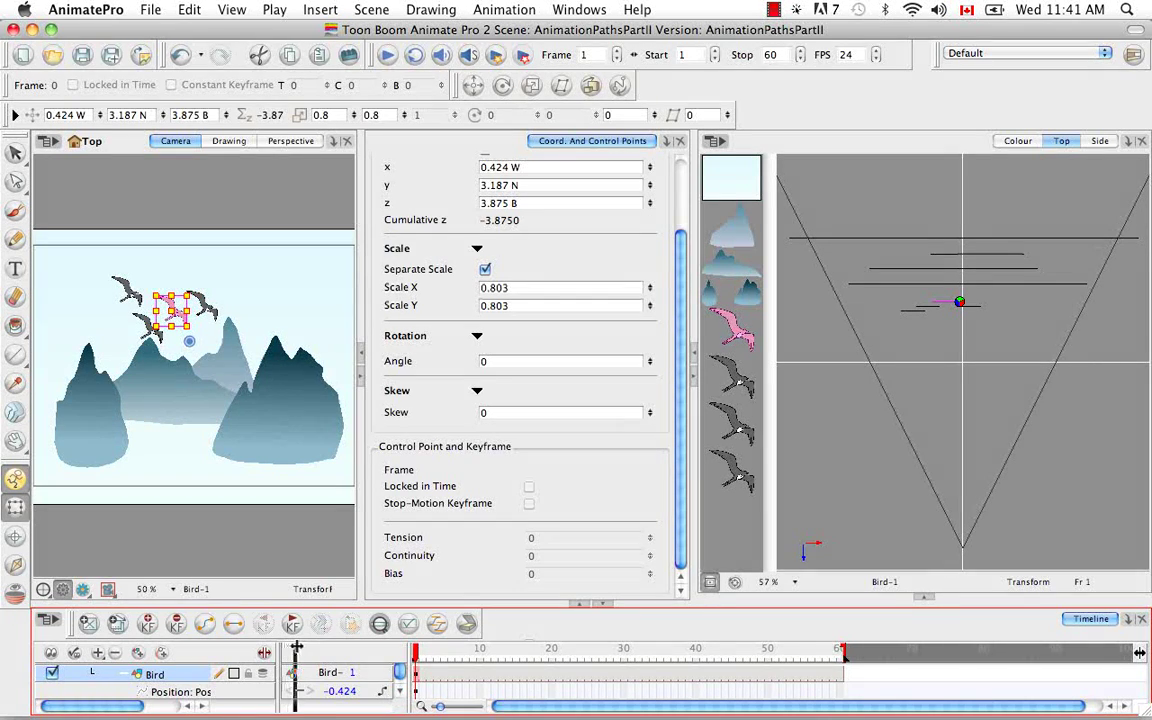
pyautogui.moveTo(277, 650); pyautogui.dragTo(306, 650)
pyautogui.click(430, 697)
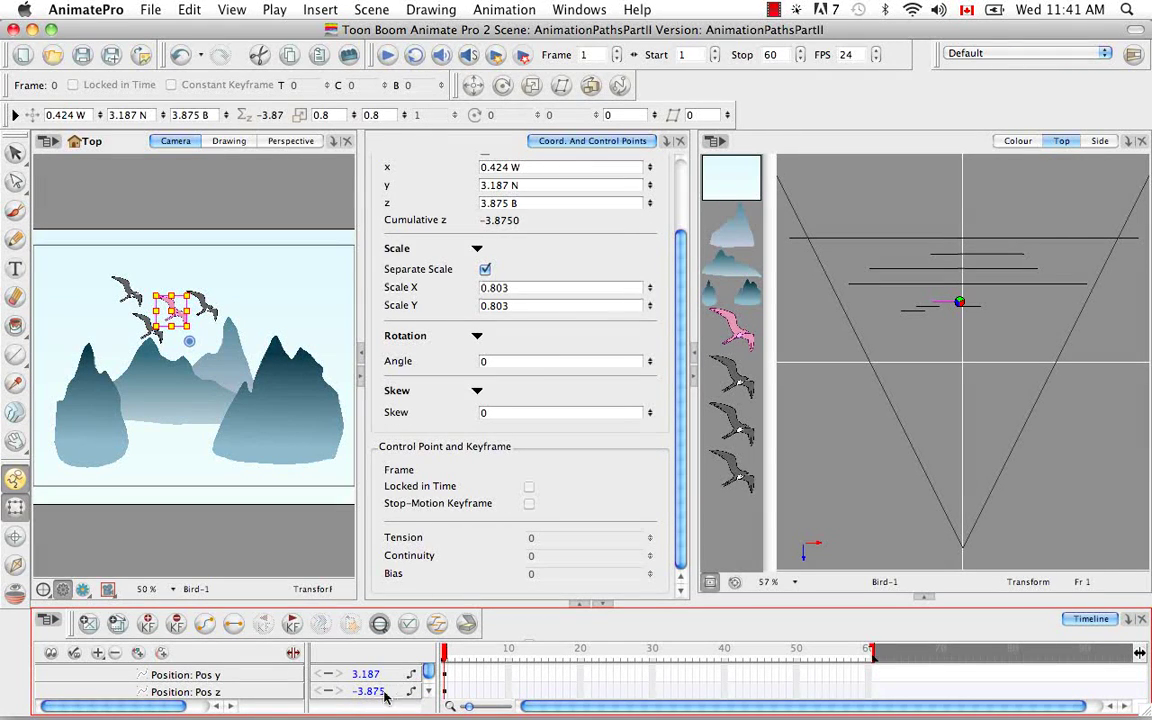
# Step: Set Birds-P's Position: Path z value to 0.470 B in the Timeline
pyautogui.click(393, 695)
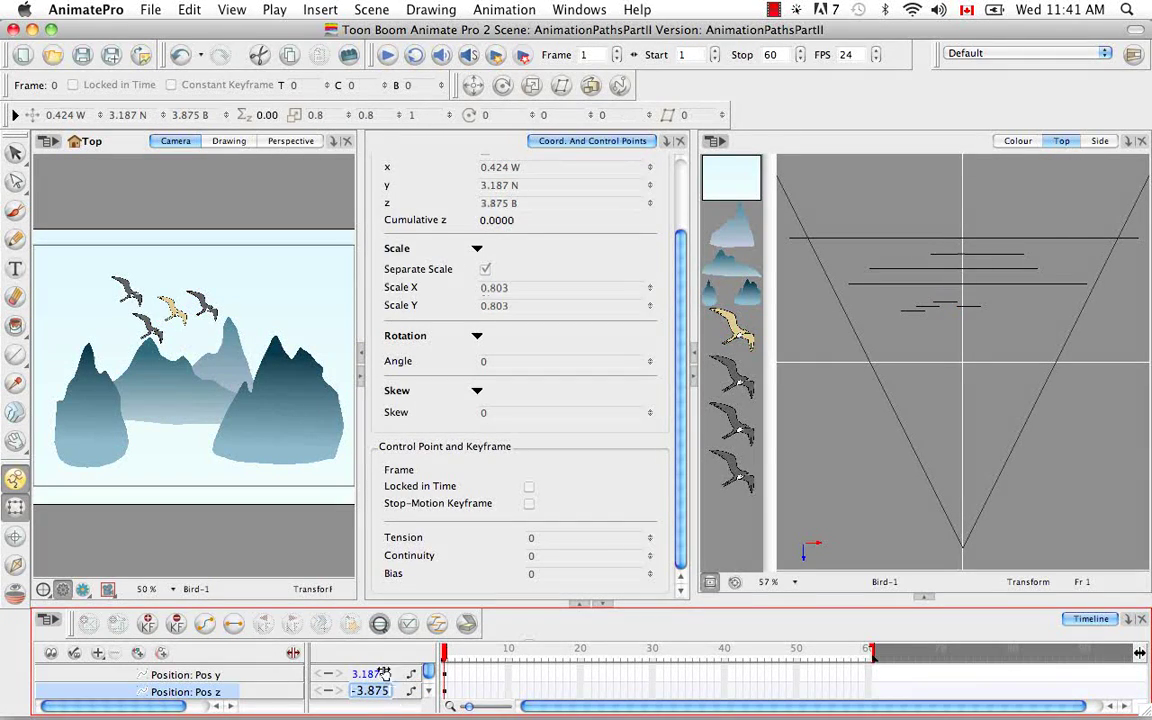
pyautogui.scroll(2, 428, 684)
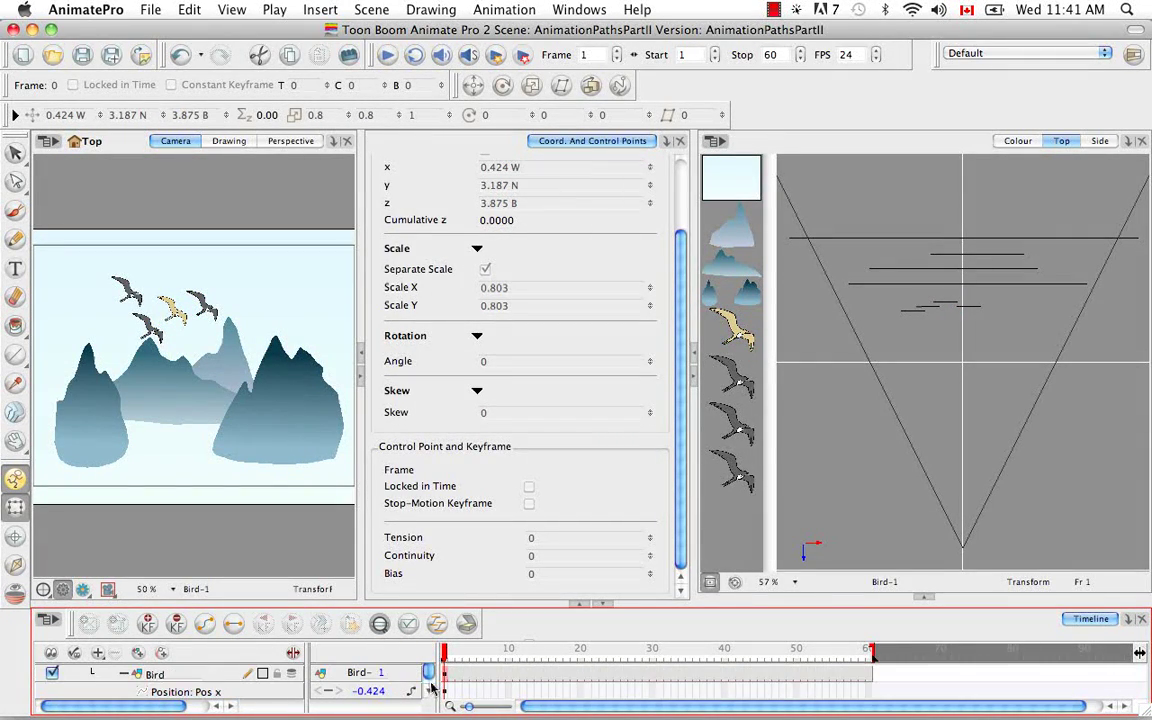
pyautogui.scroll(1, 430, 684)
pyautogui.click(205, 678)
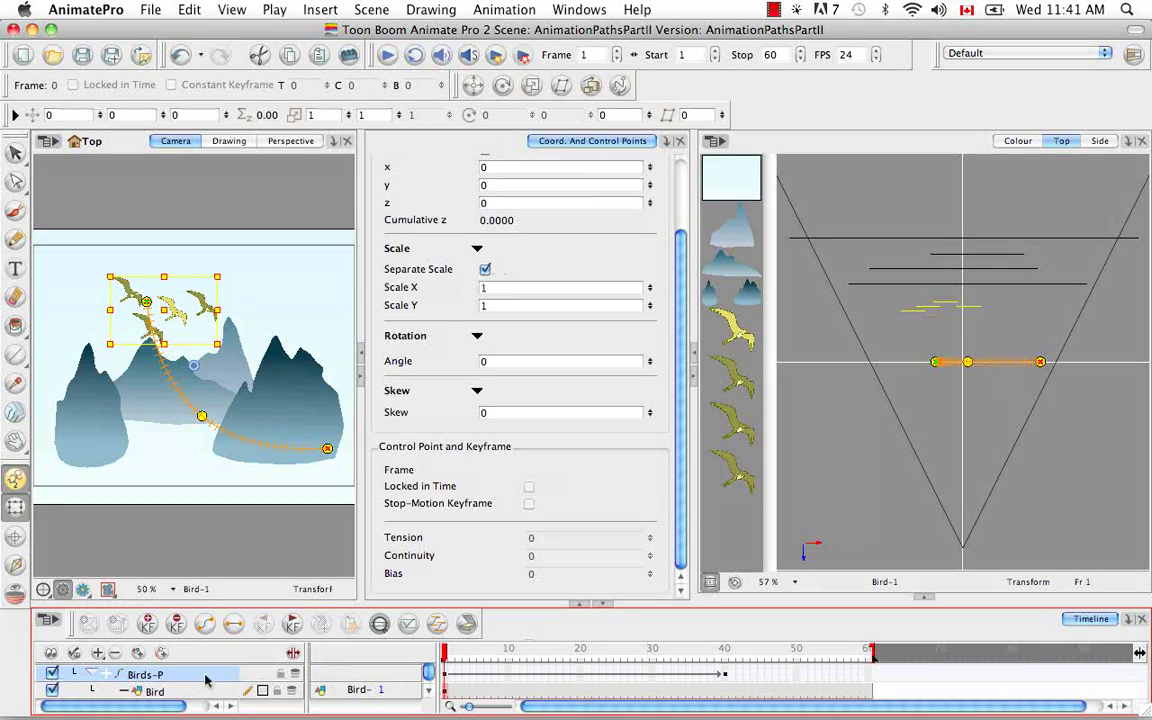
pyautogui.click(120, 677)
pyautogui.scroll(-1, 549, 698)
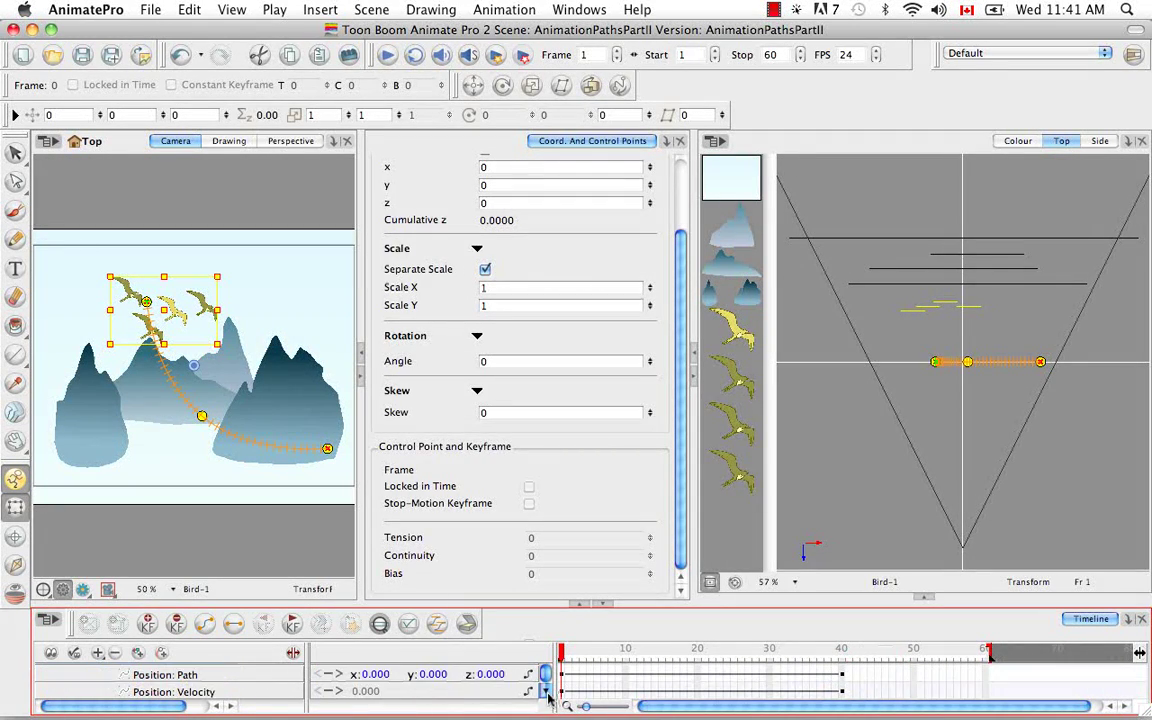
pyautogui.click(489, 676)
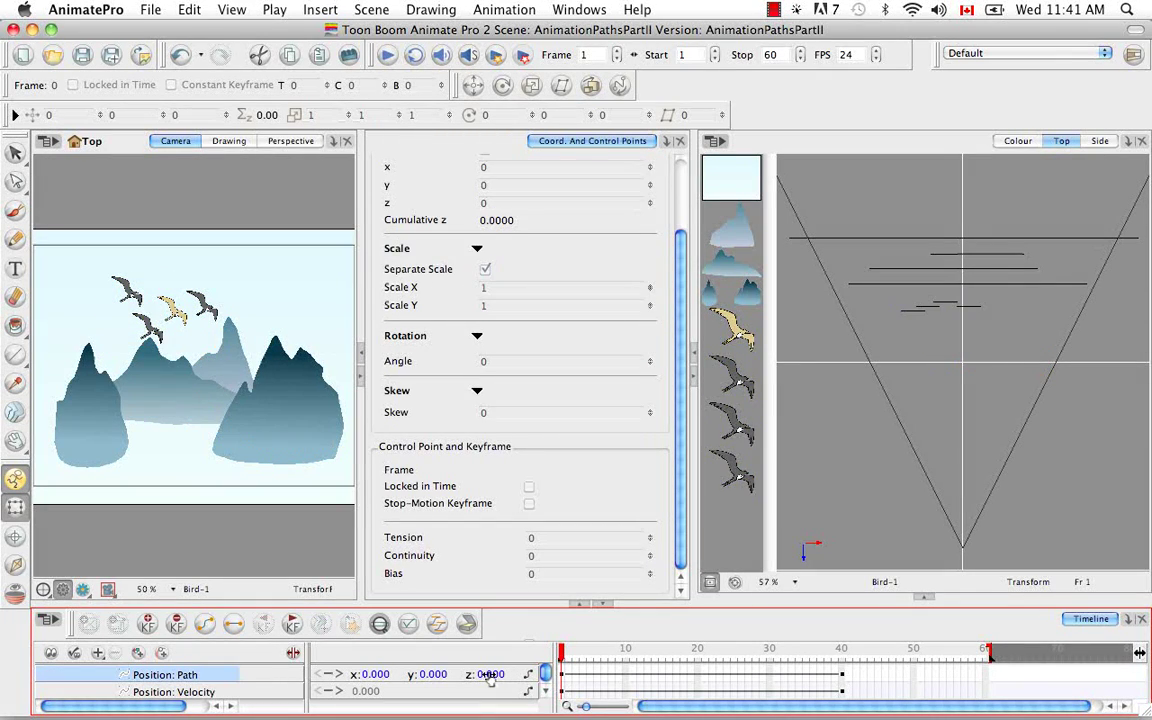
pyautogui.moveTo(489, 676); pyautogui.dragTo(498, 676)
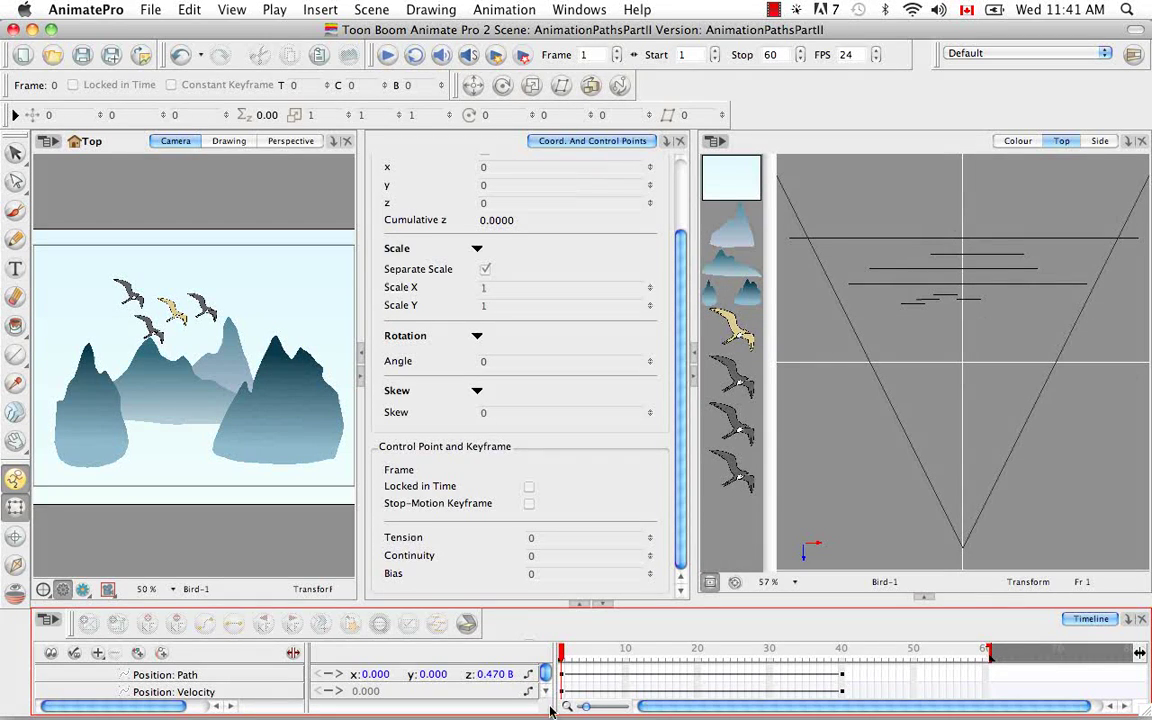
pyautogui.scroll(-2, 548, 685)
pyautogui.scroll(-2, 548, 700)
pyautogui.scroll(8, 548, 700)
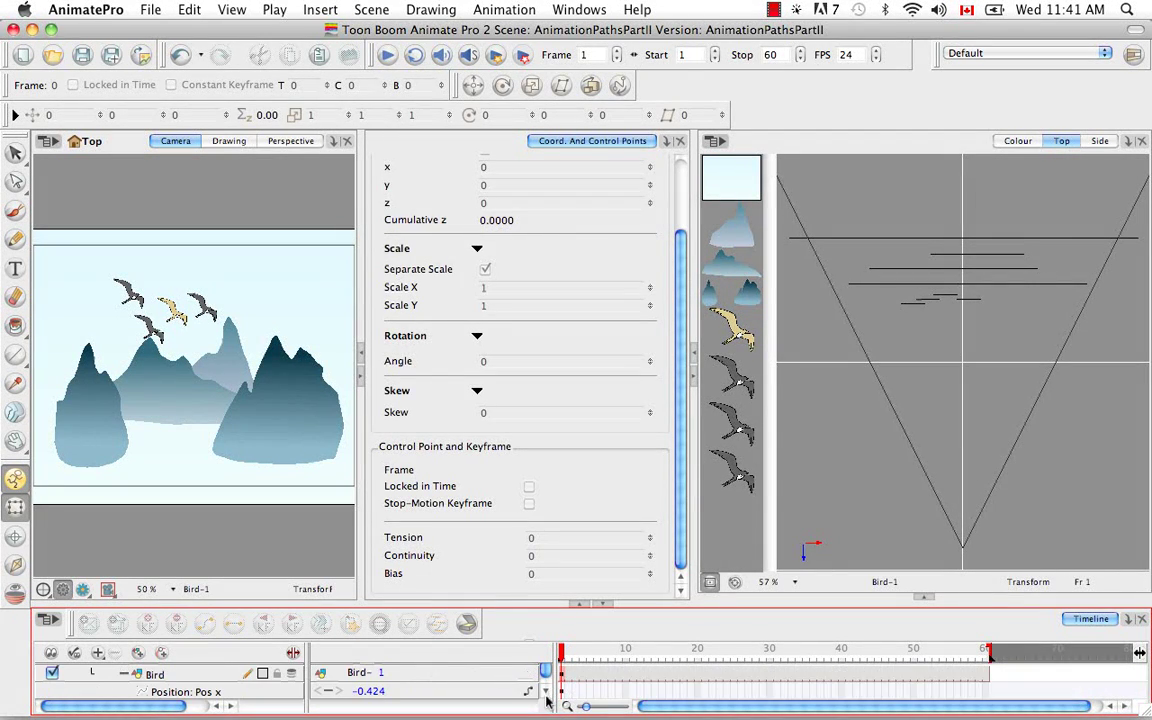
pyautogui.scroll(-2, 546, 700)
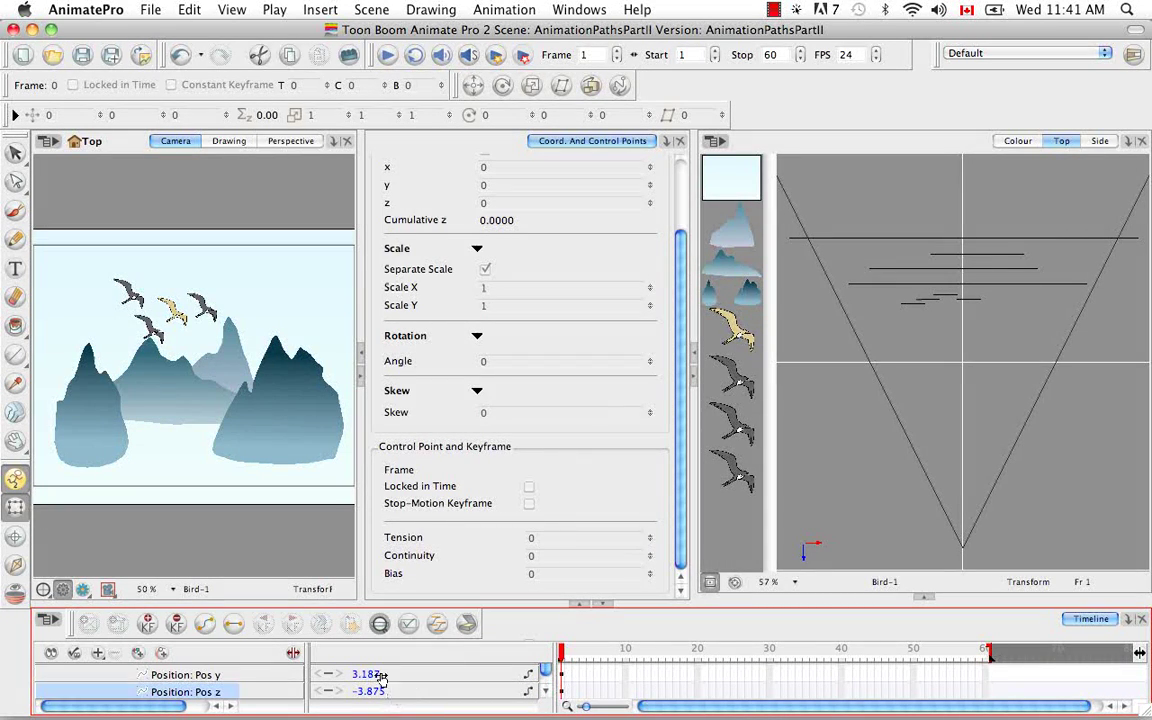
pyautogui.scroll(2, 520, 690)
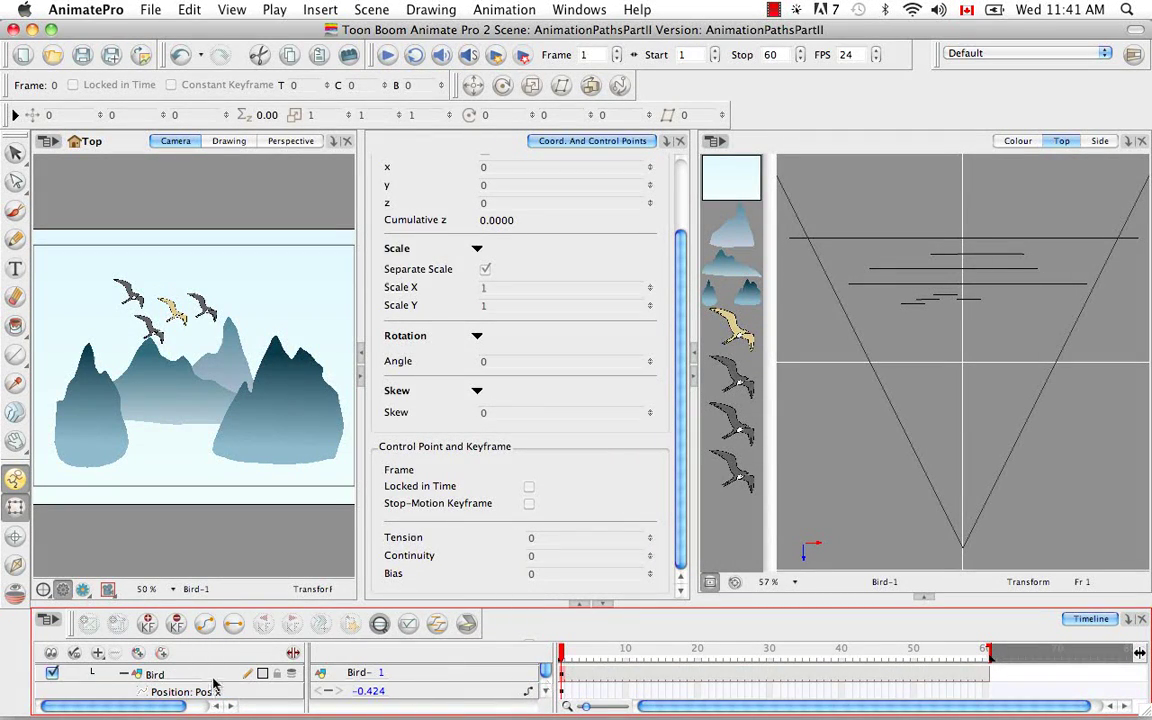
pyautogui.click(540, 673)
pyautogui.scroll(-2, 543, 699)
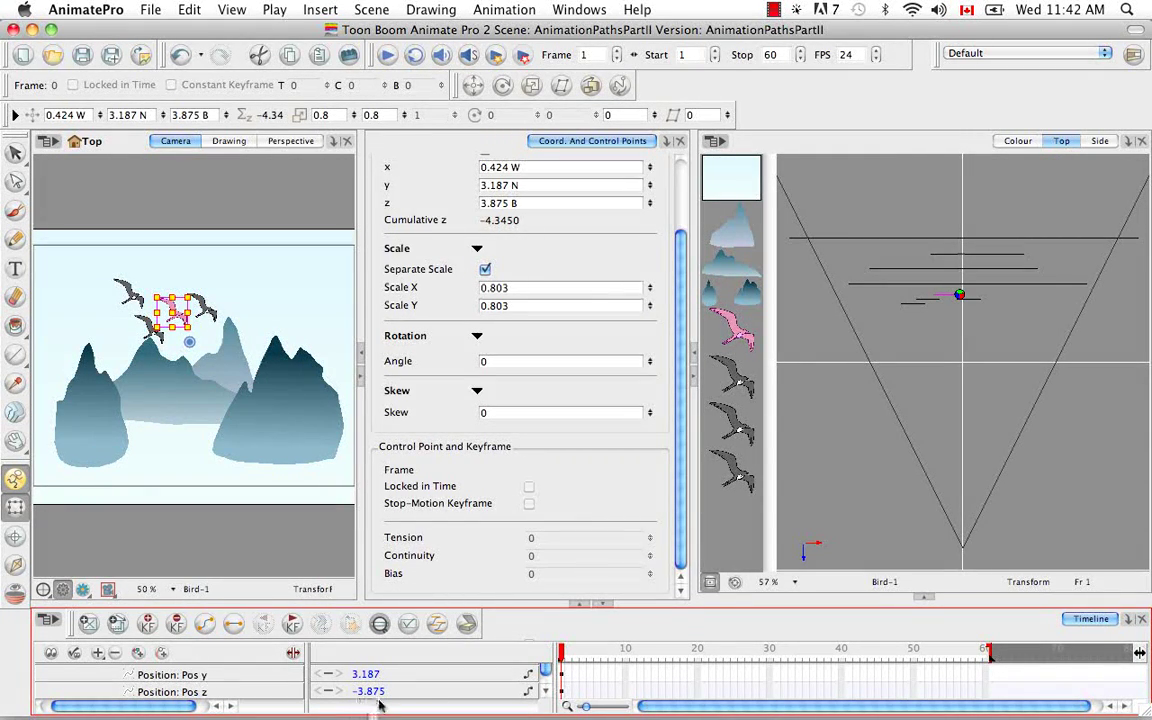
pyautogui.scroll(-3, 546, 684)
pyautogui.scroll(5, 546, 684)
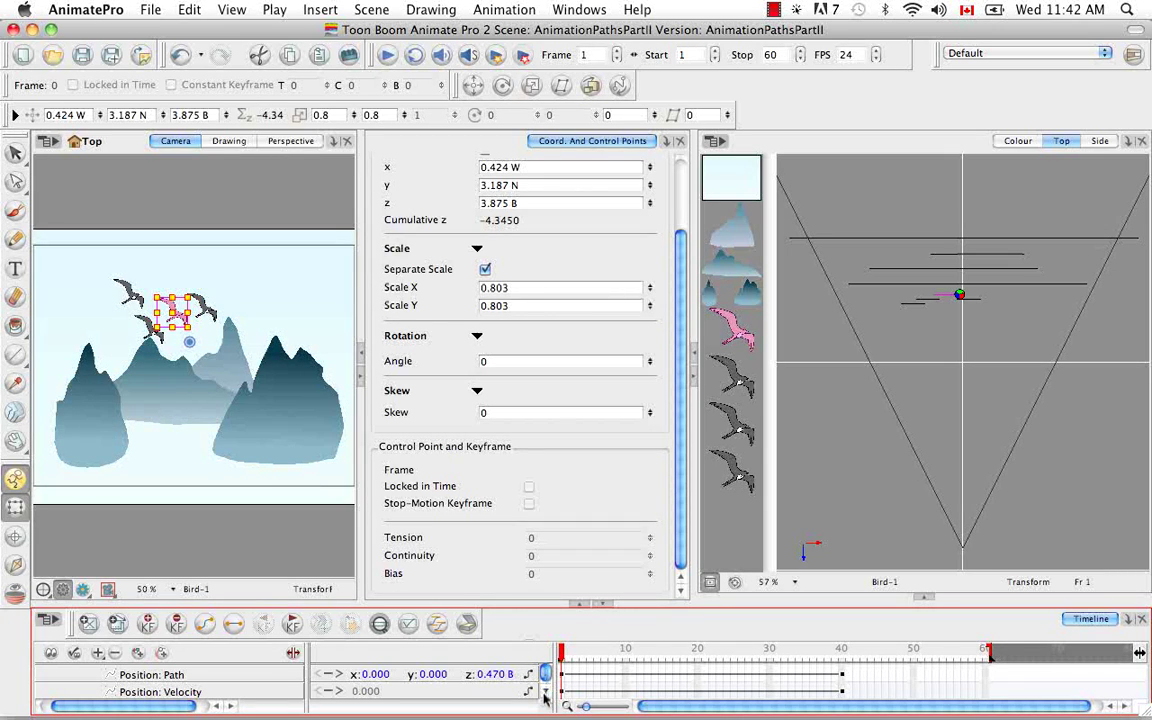
# Step: Collapse the Birds-P function rows, undo the last bird change, and reselect the Birds-P peg
pyautogui.scroll(2, 120, 686)
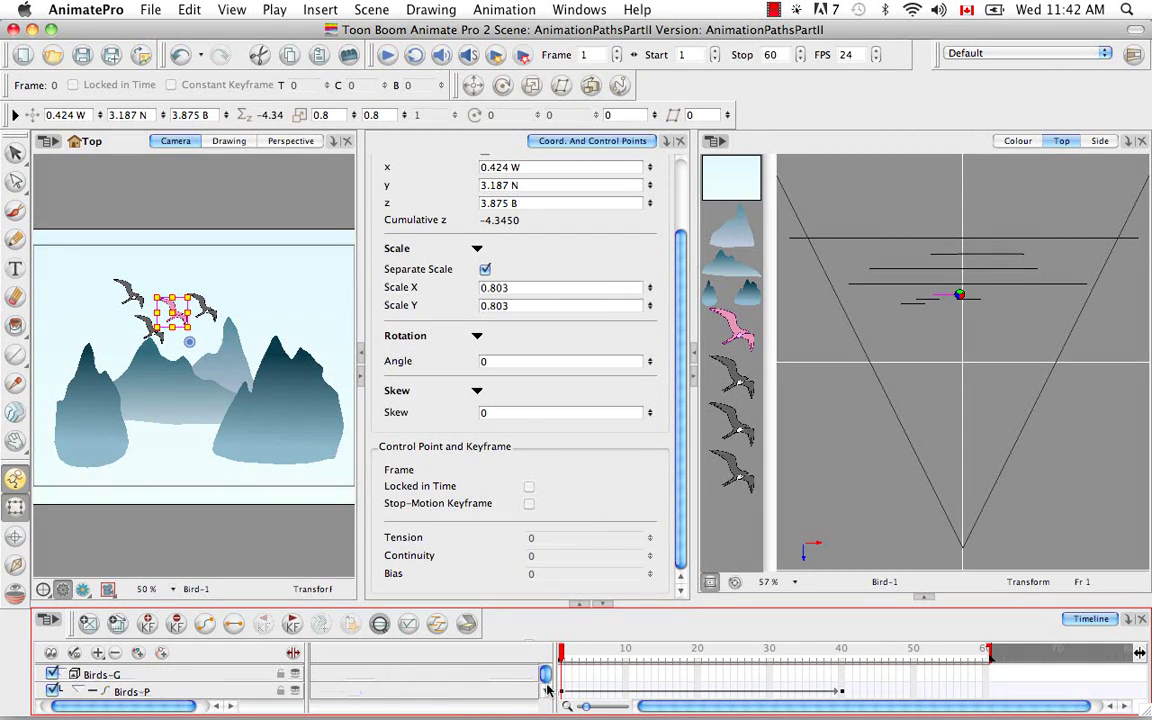
pyautogui.click(92, 692)
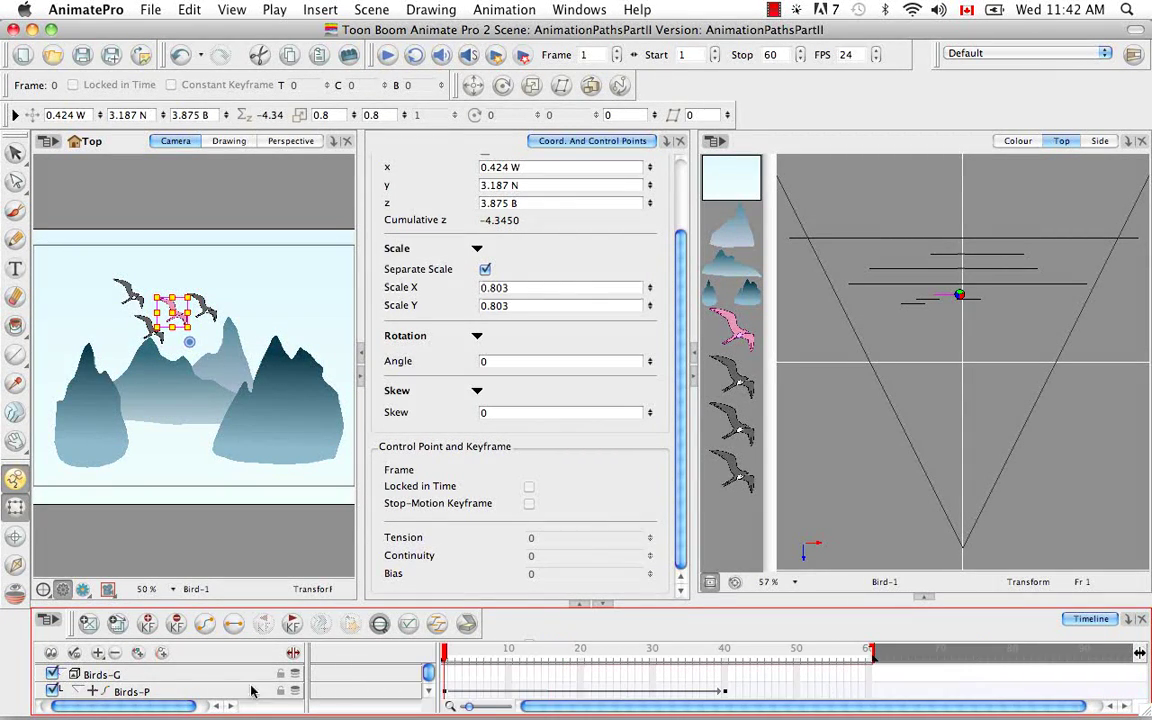
pyautogui.scroll(1, 430, 683)
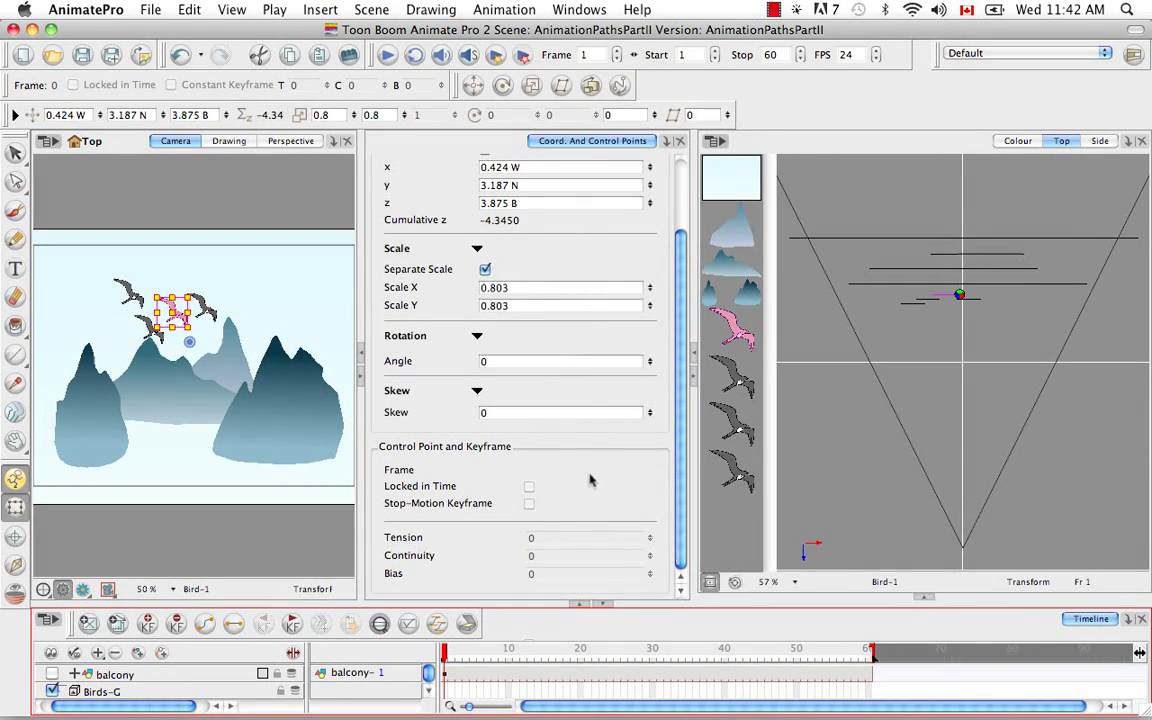
pyautogui.press('super+z')
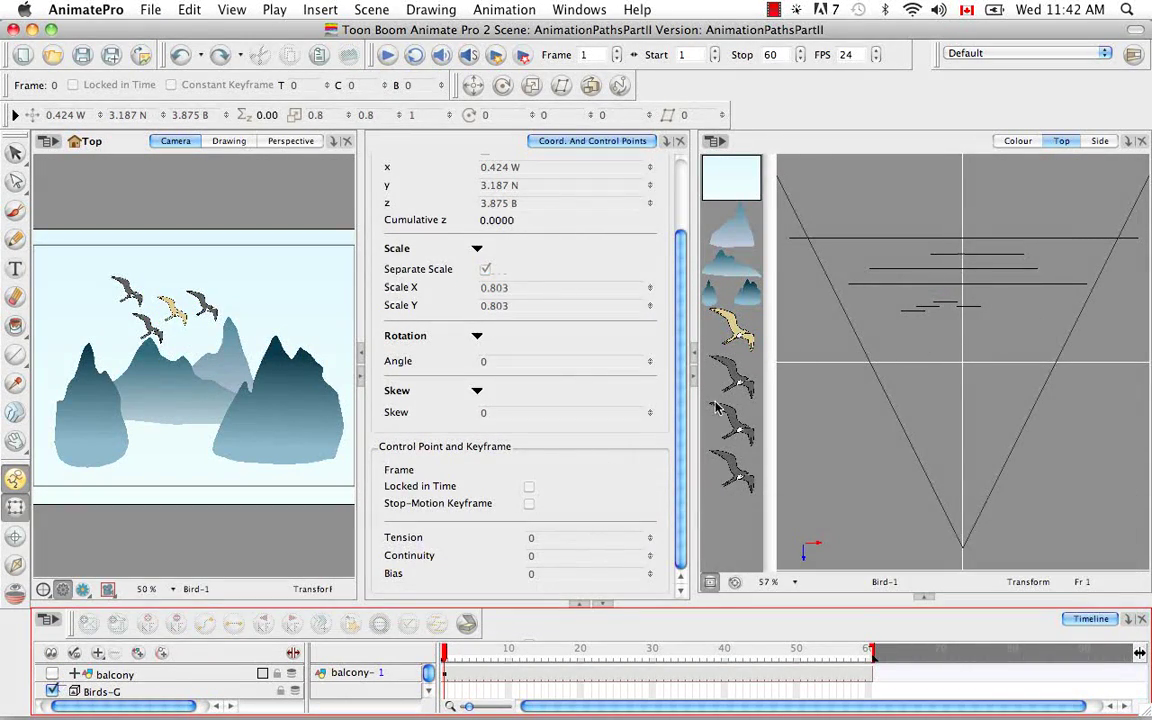
pyautogui.scroll(1, 430, 688)
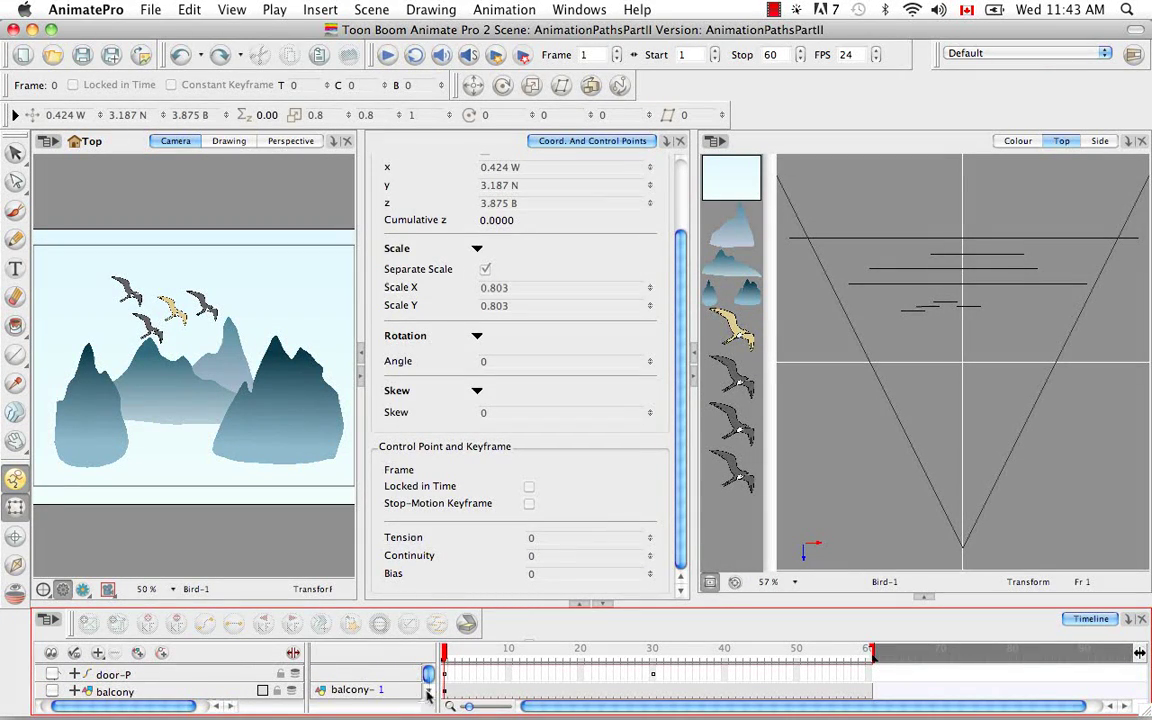
pyautogui.scroll(-1, 430, 692)
pyautogui.scroll(-1, 429, 692)
pyautogui.click(215, 691)
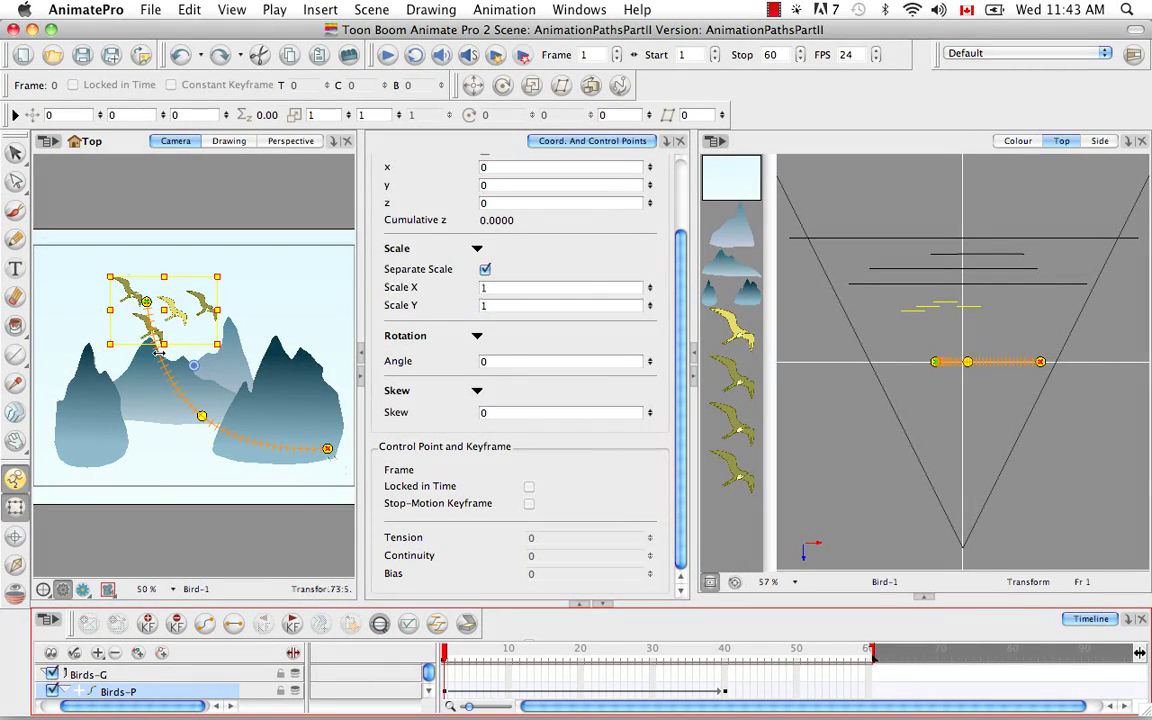
# Step: Hide the properties panel to enlarge the scene view and preview the birds around frame 9
pyautogui.press('`')
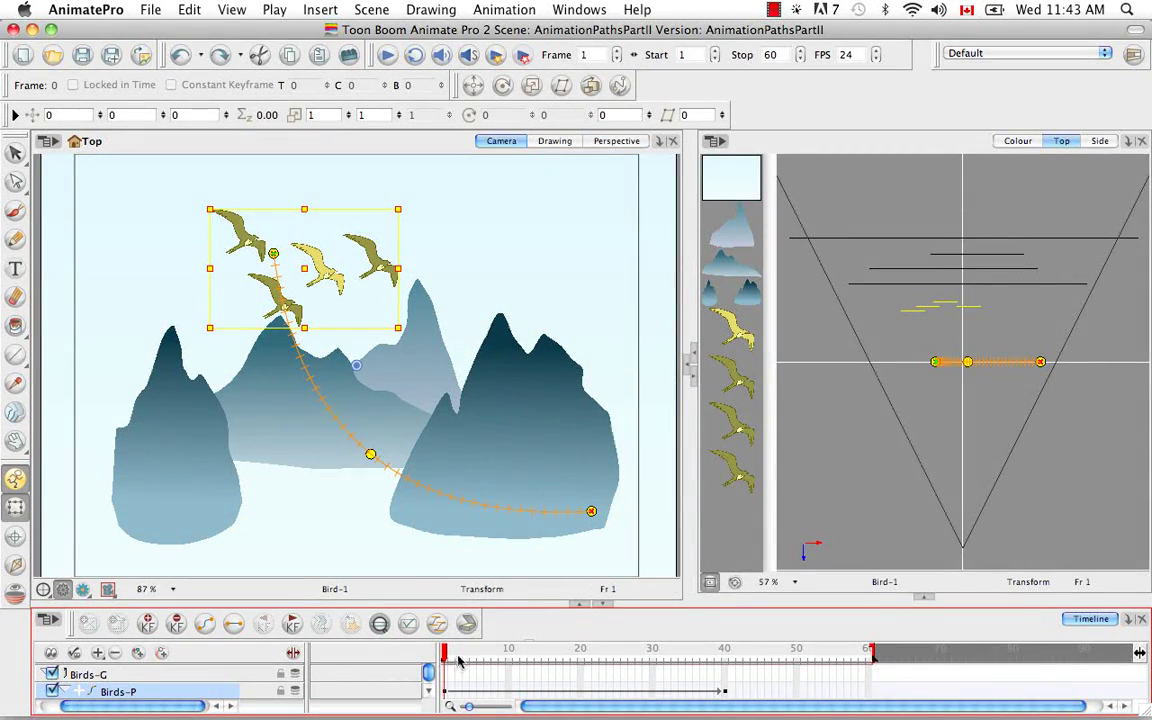
pyautogui.hscroll(3, 410, 655)
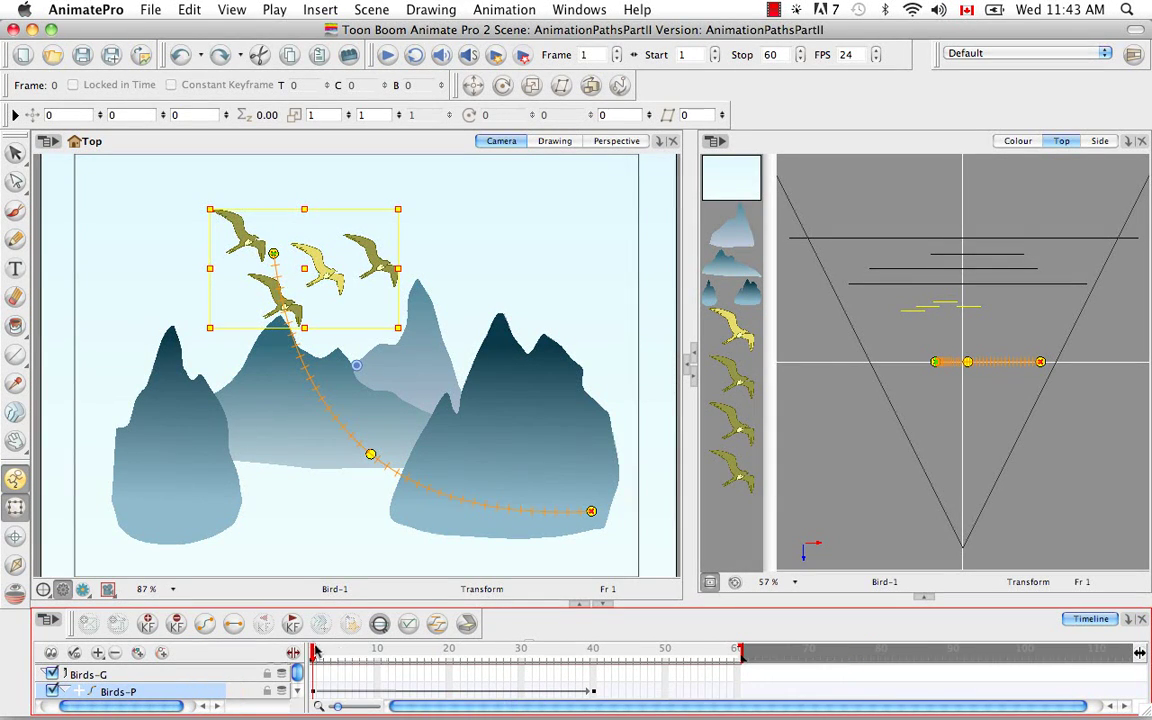
pyautogui.click(371, 652)
pyautogui.moveTo(387, 654); pyautogui.dragTo(313, 652)
# Step: Shift the whole Birds-P path left with Spline Offset, then preview the flight toward the right mountain
pyautogui.click(391, 652)
pyautogui.moveTo(424, 656); pyautogui.dragTo(312, 656)
pyautogui.click(620, 85)
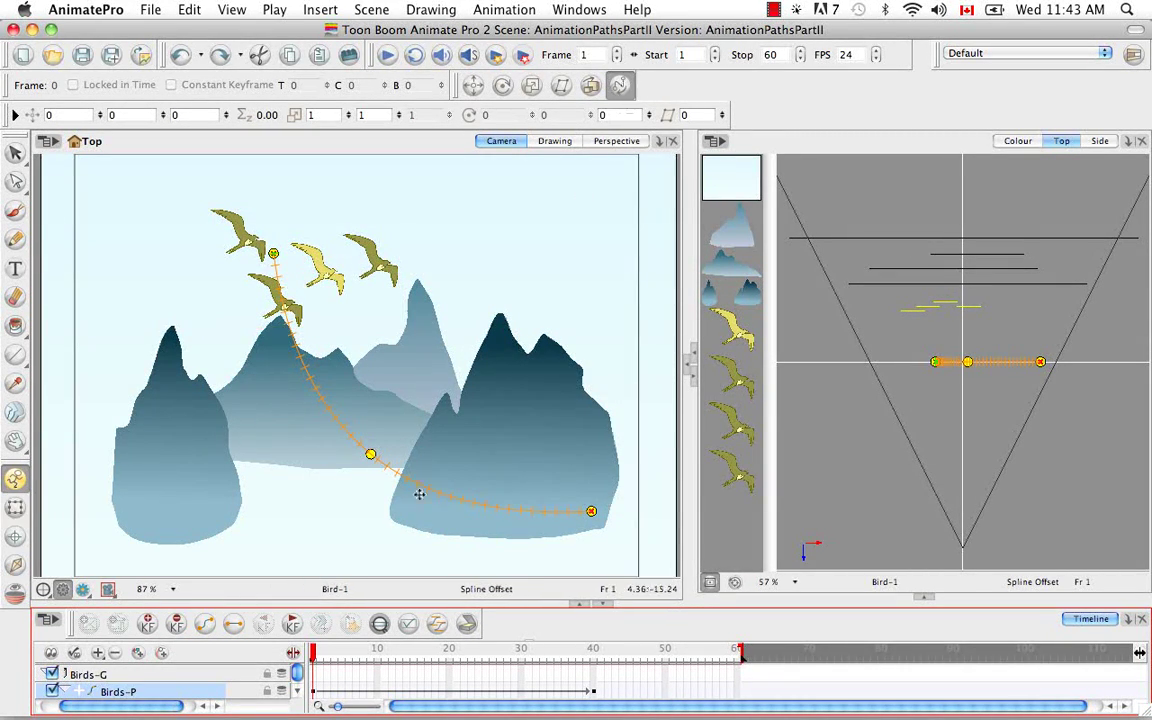
pyautogui.moveTo(436, 492); pyautogui.dragTo(298, 492)
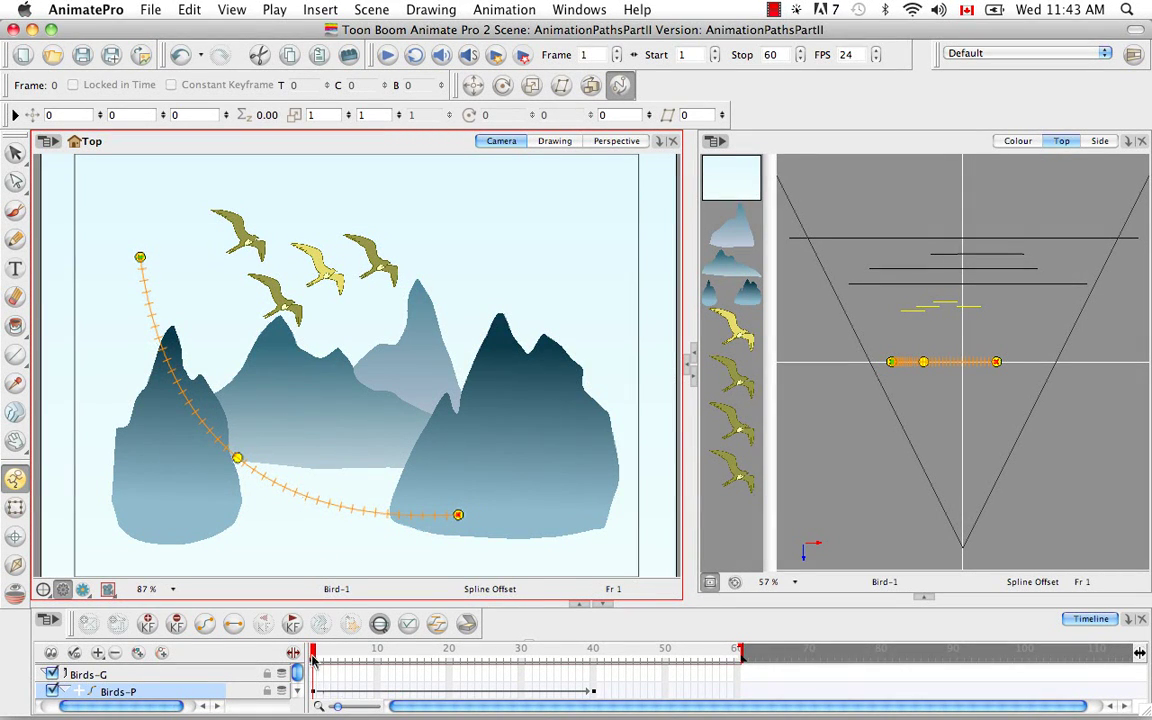
pyautogui.moveTo(313, 656); pyautogui.dragTo(371, 655)
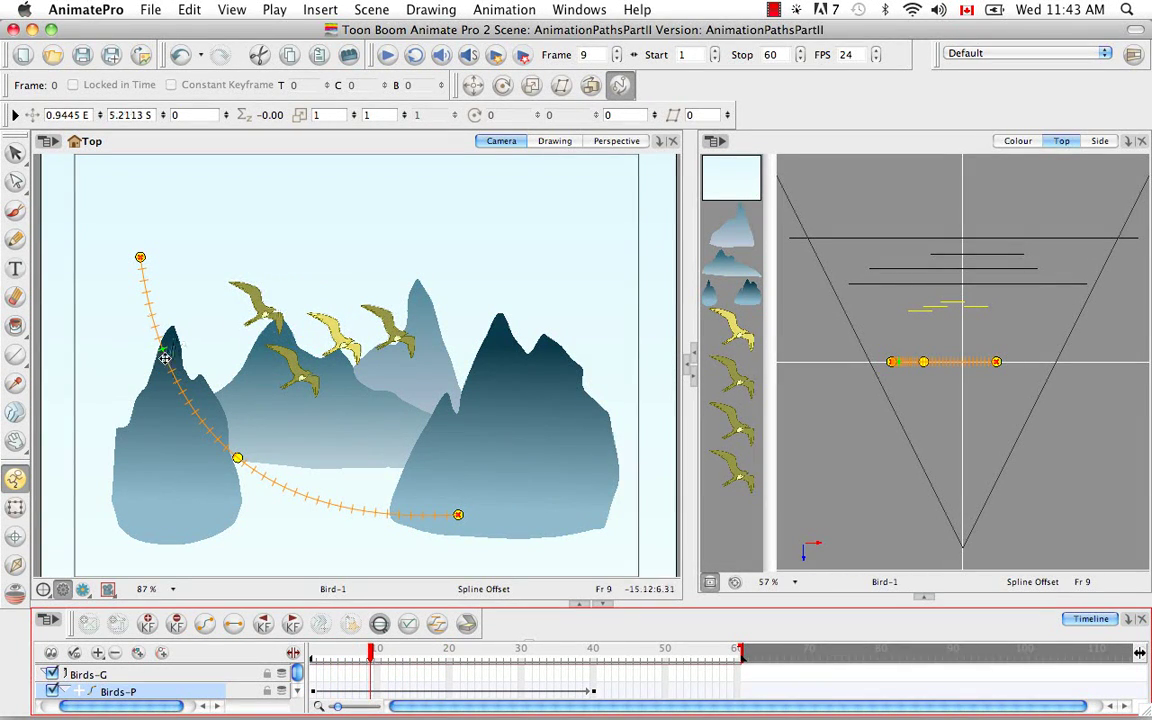
pyautogui.moveTo(371, 655); pyautogui.dragTo(312, 660)
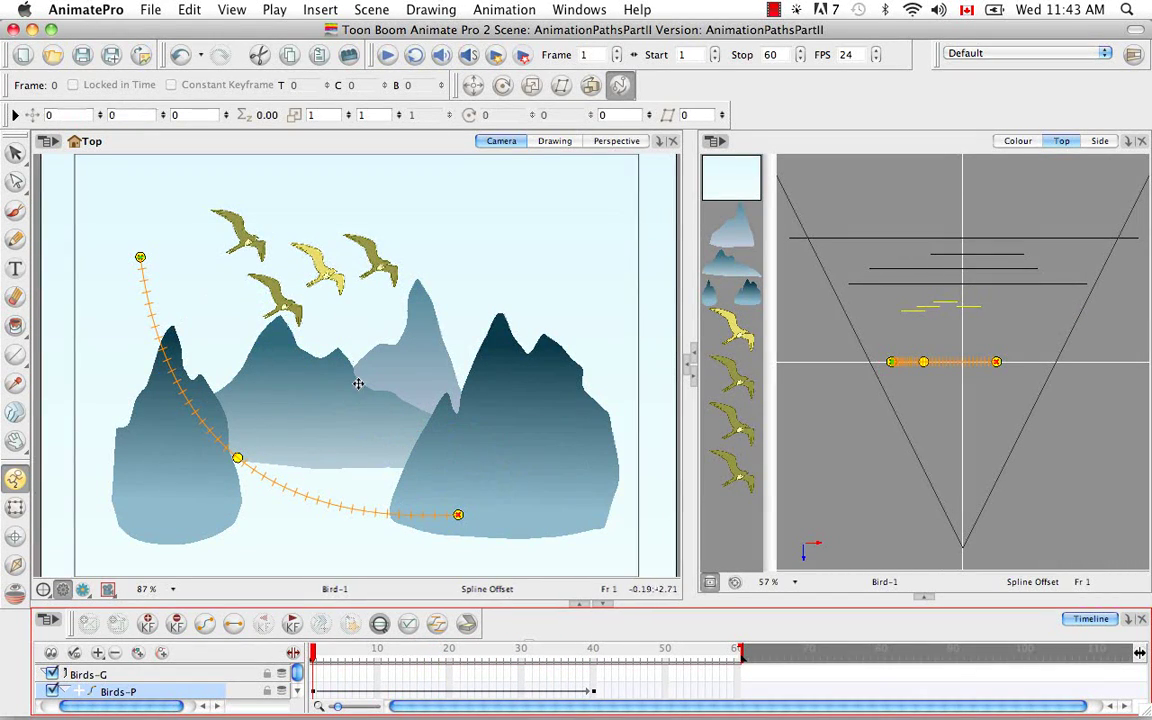